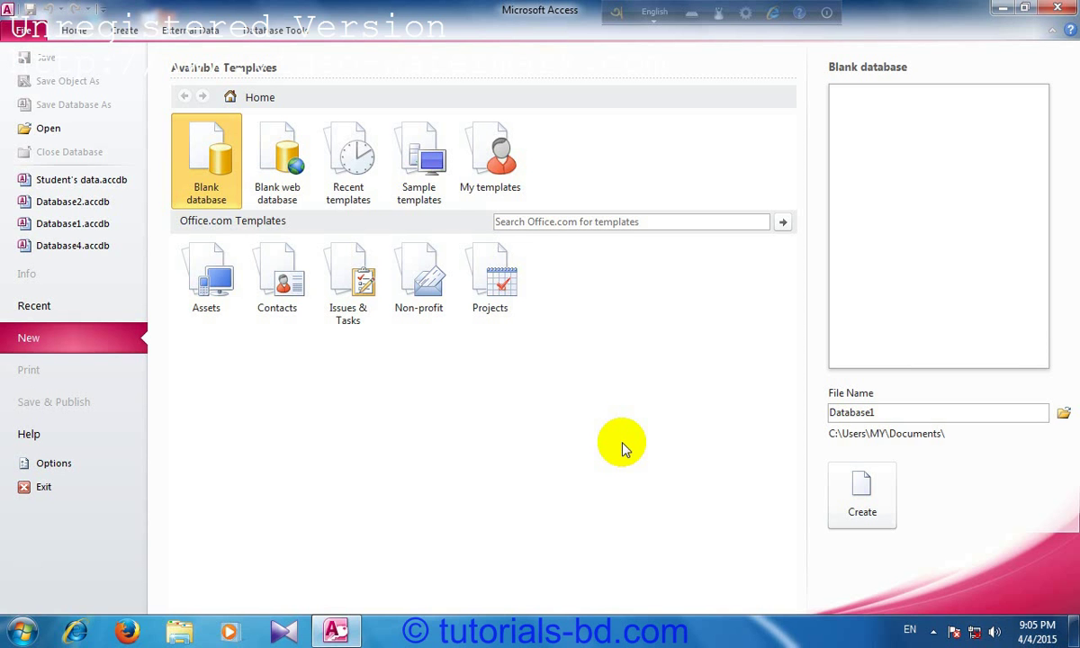
# Step: Launch Microsoft Access 2010 from the Start menu's Microsoft Office folder
pyautogui.click(38, 636)
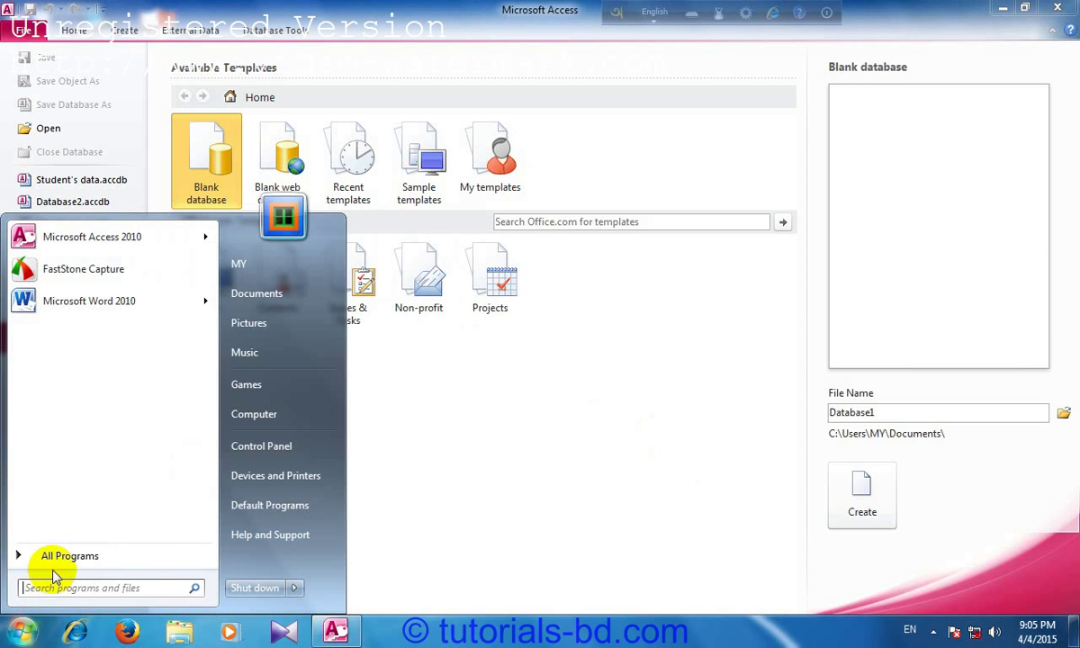
pyautogui.click(53, 556)
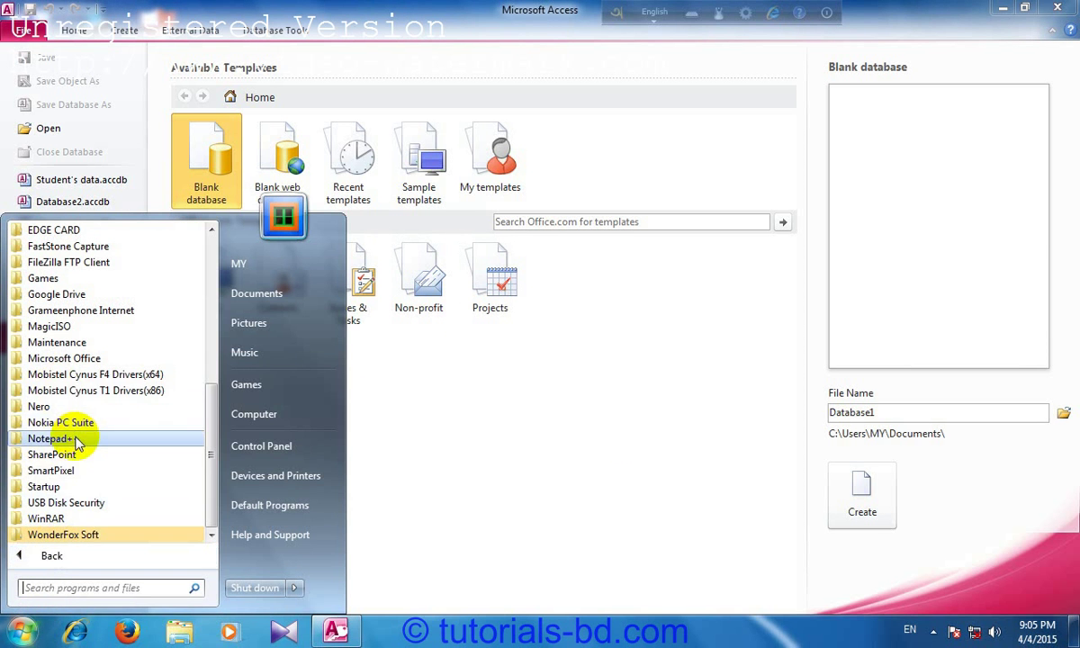
pyautogui.click(82, 360)
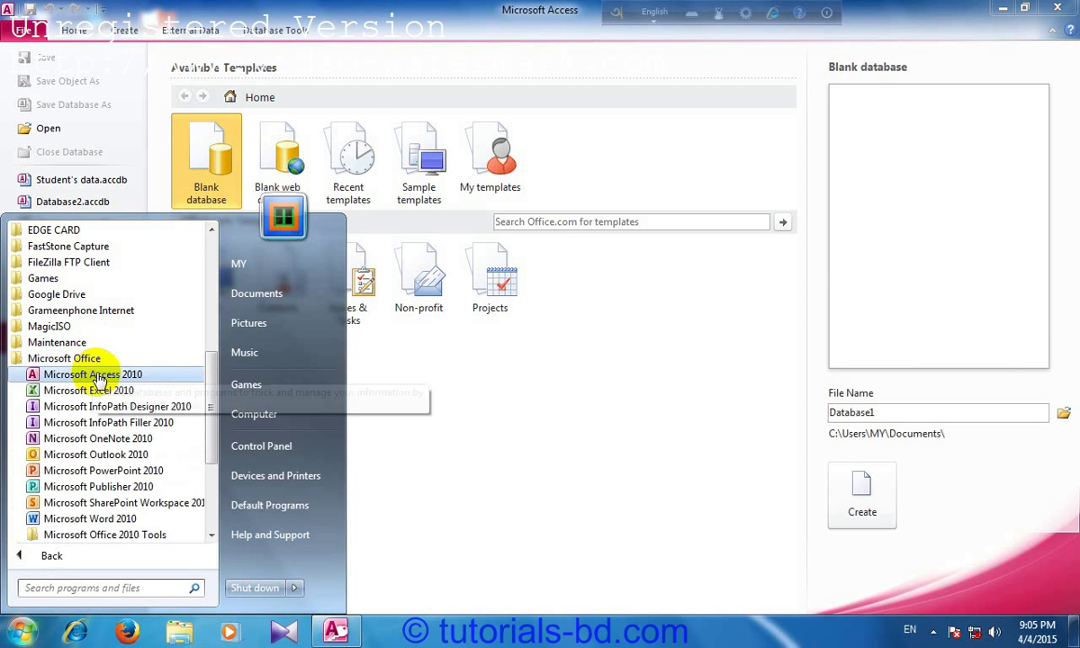
pyautogui.click(564, 384)
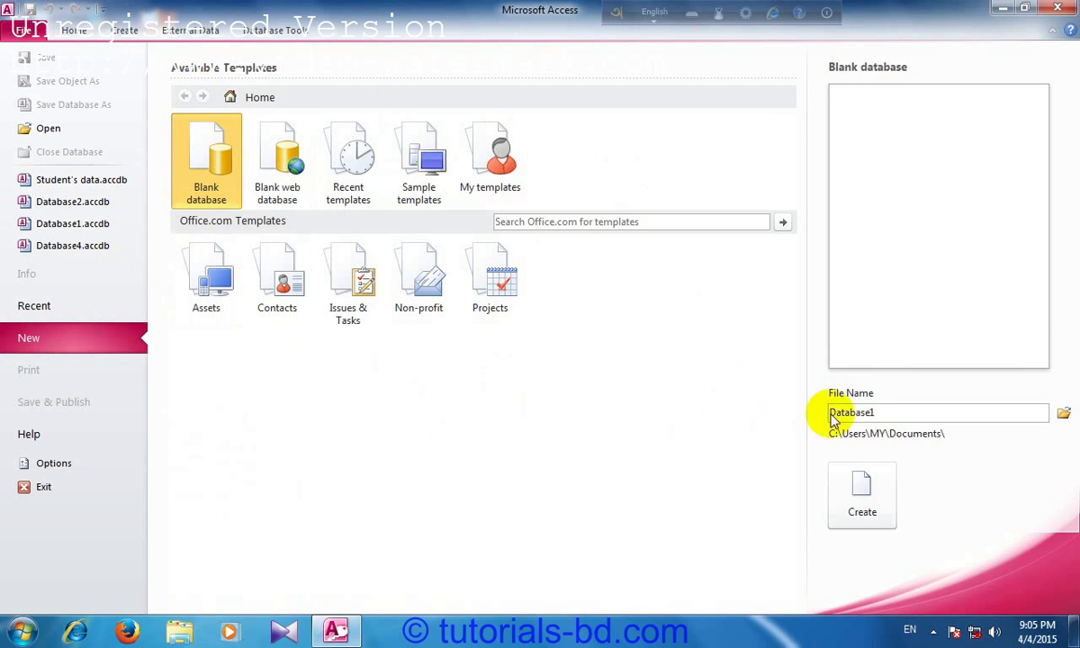
# Step: Replace the default blank database file name Database1 with 1
pyautogui.moveTo(830, 412); pyautogui.dragTo(878, 413)
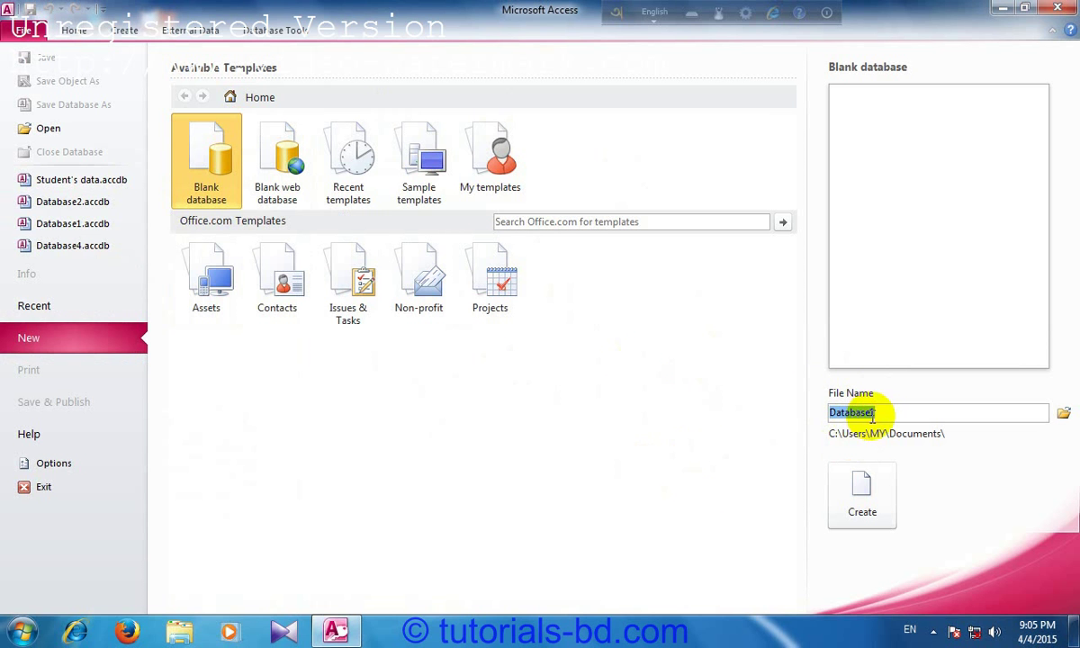
pyautogui.press('BackSpace')
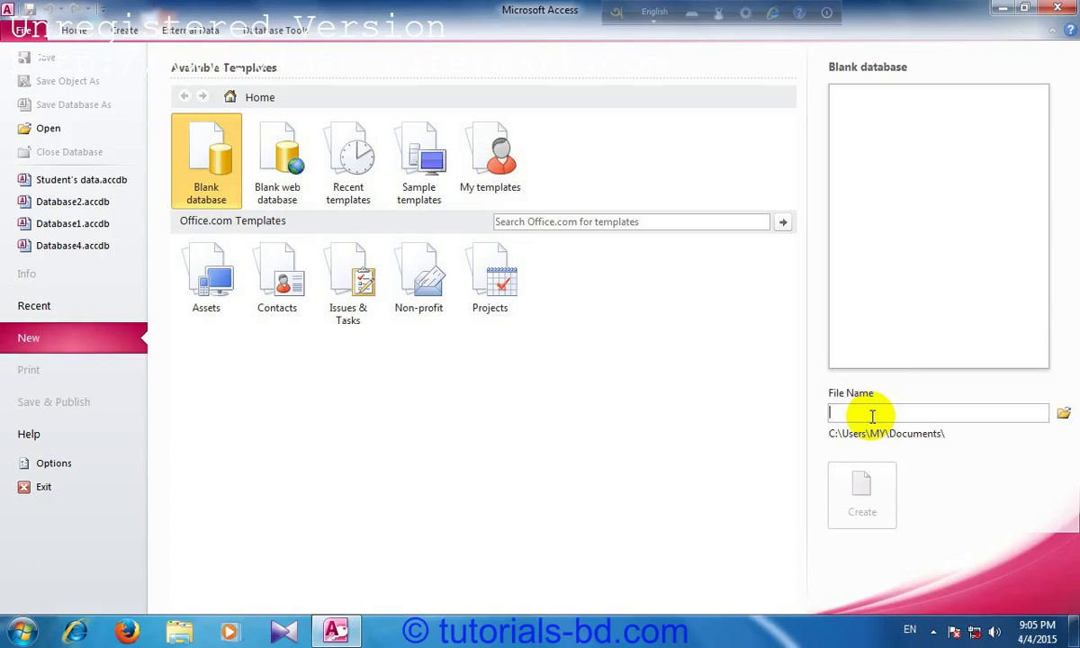
pyautogui.write('1')
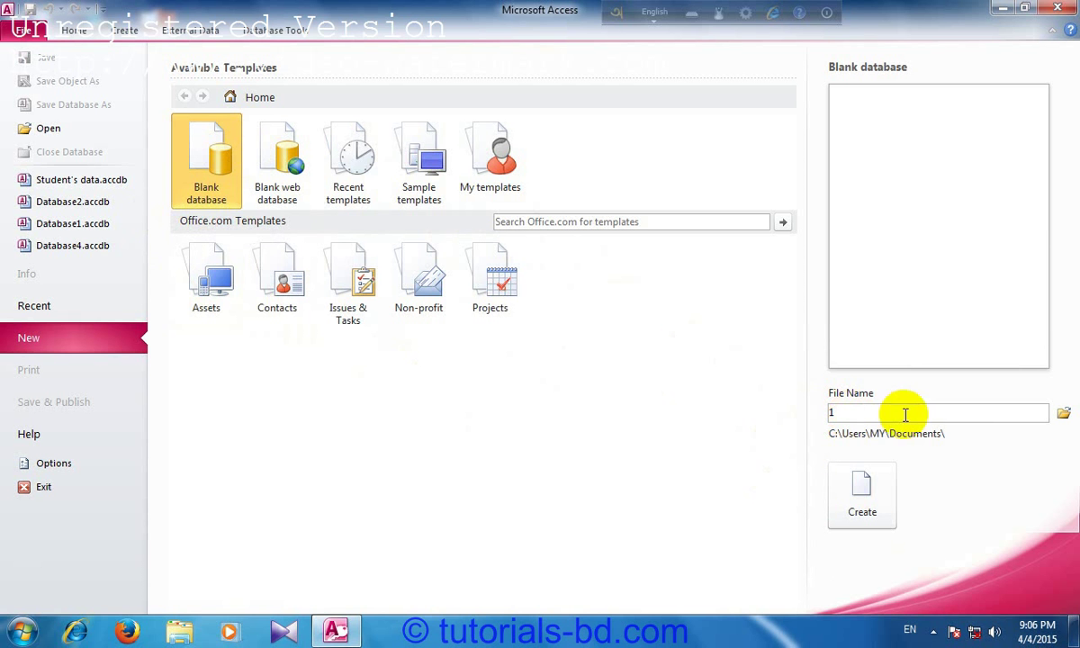
# Step: Create the blank database 1, then bring up its File Info page
pyautogui.click(883, 511)
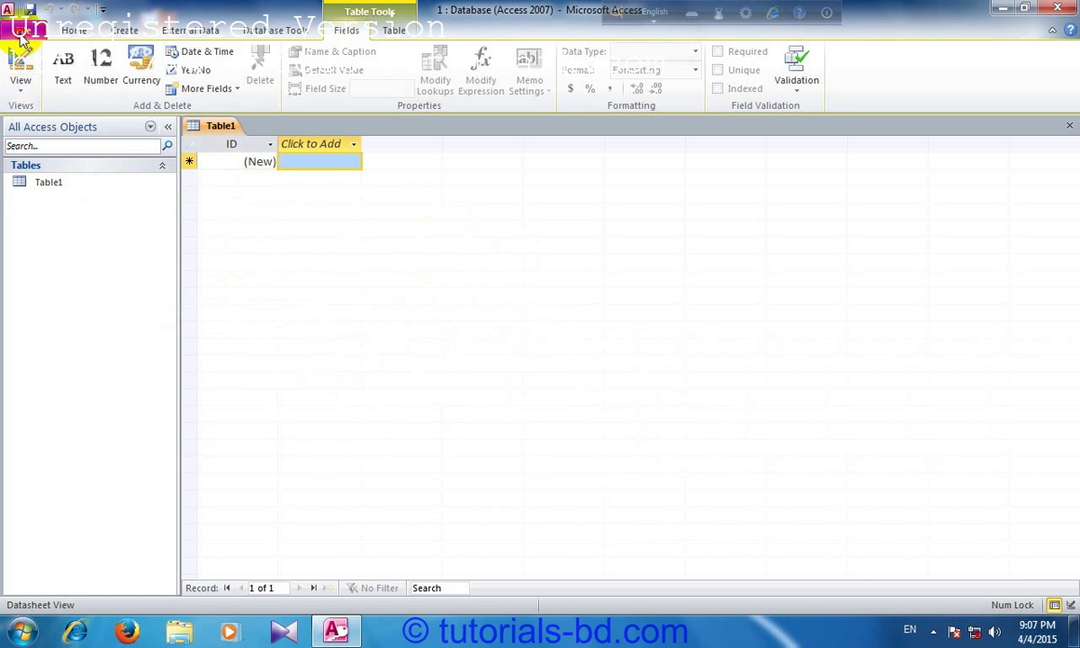
pyautogui.click(22, 31)
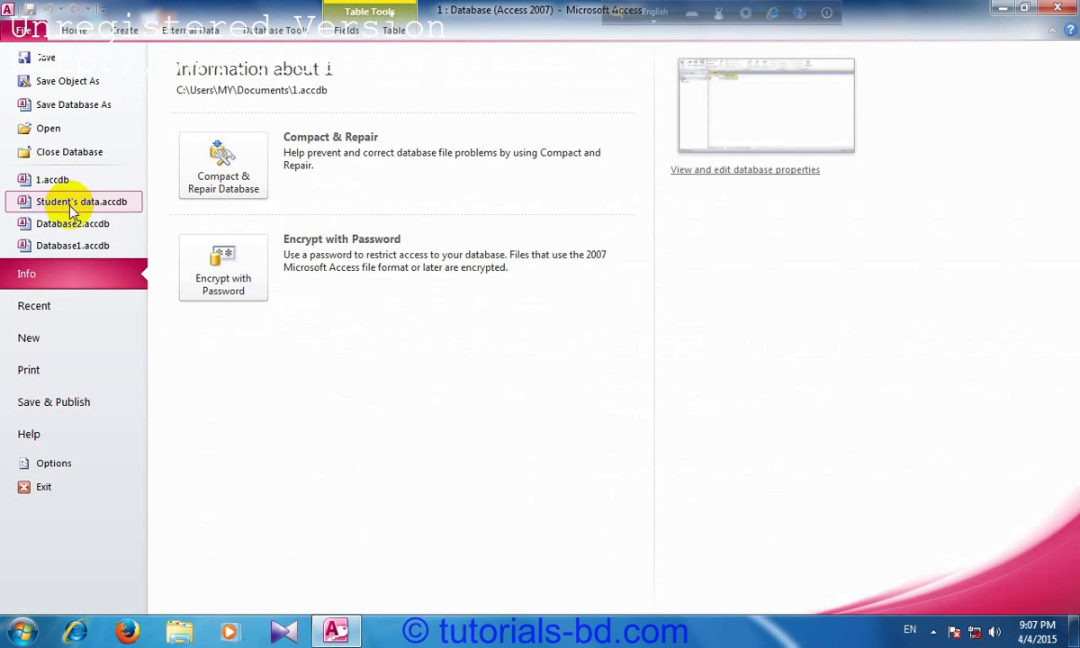
# Step: Open the recent Student's data.accdb and its Student's data (Inside) table as a datasheet
pyautogui.click(77, 207)
pyautogui.click(125, 187)
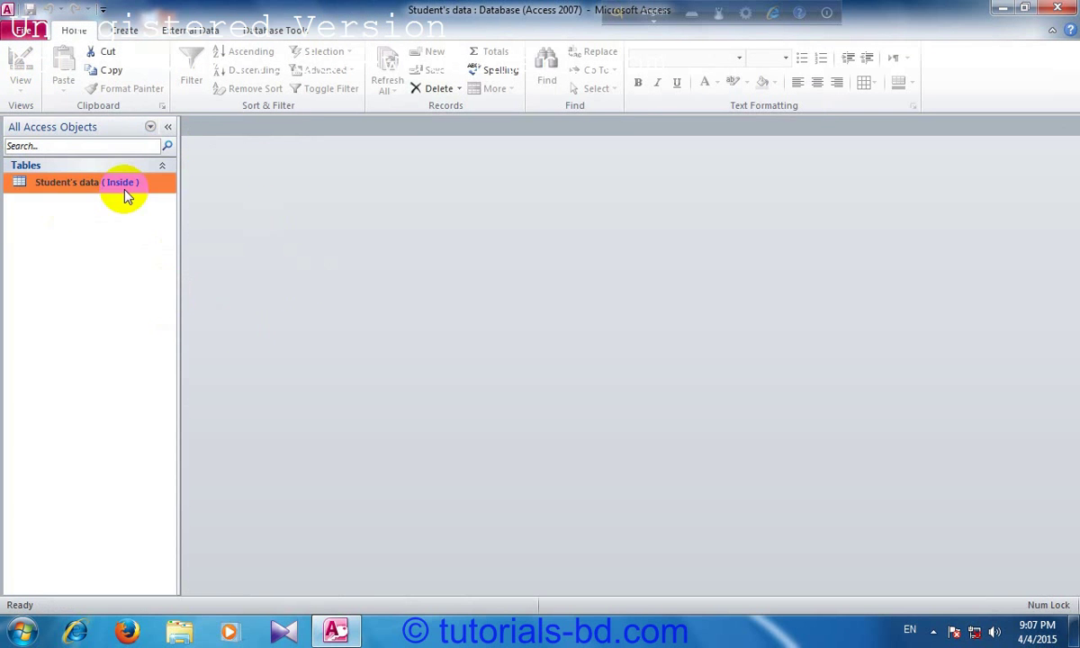
pyautogui.doubleClick(125, 189)
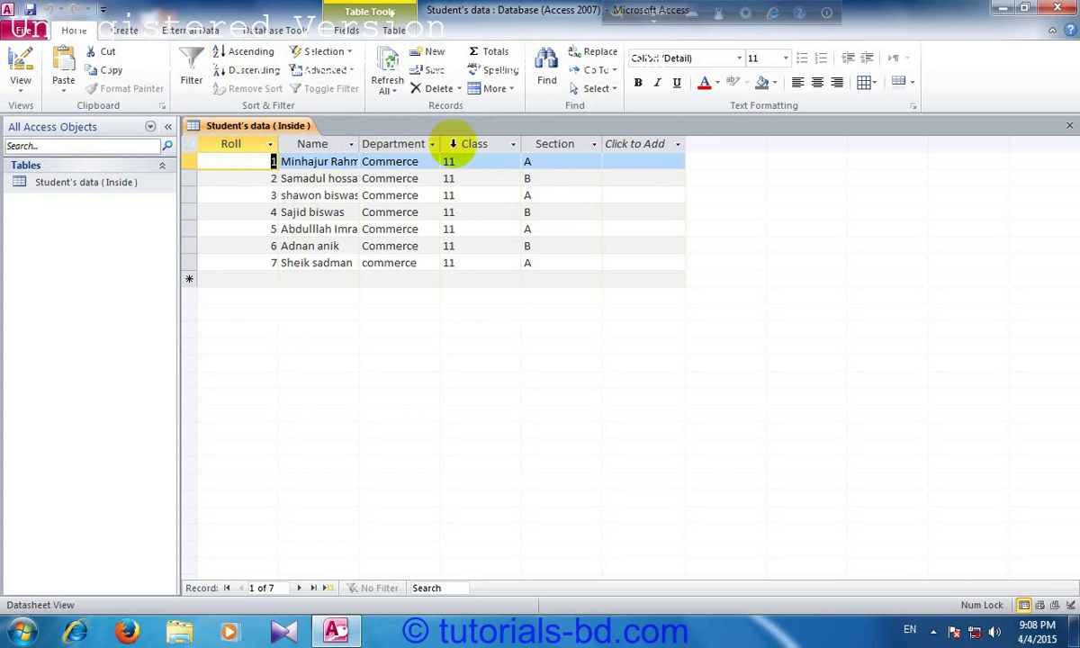
# Step: Auto-fit the Name column to the width of its longest student name
pyautogui.click(242, 144)
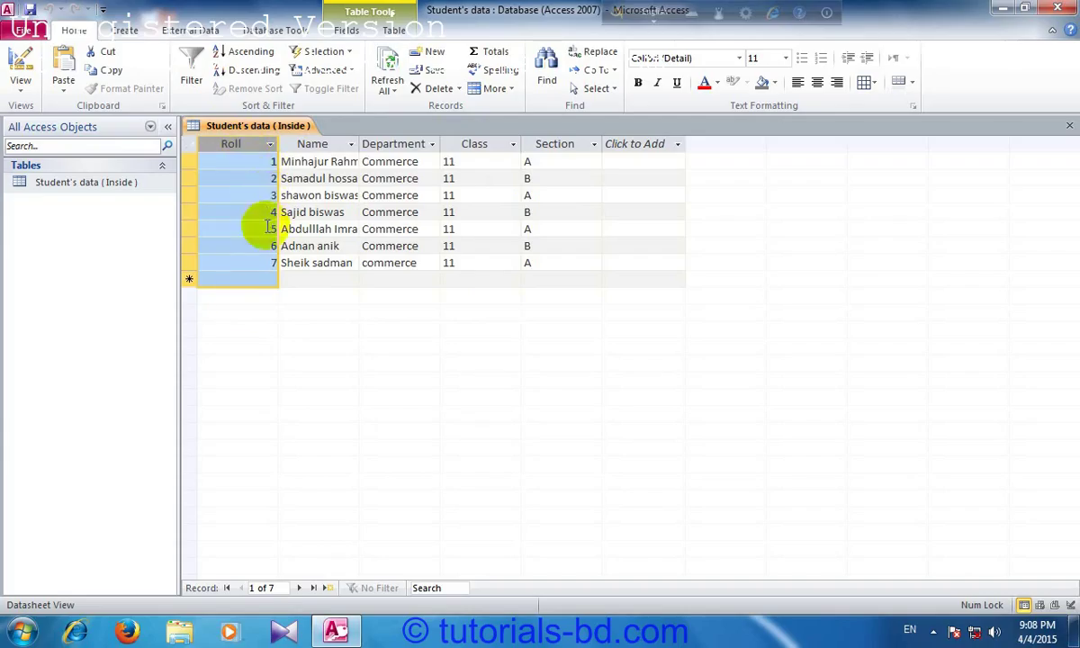
pyautogui.click(330, 146)
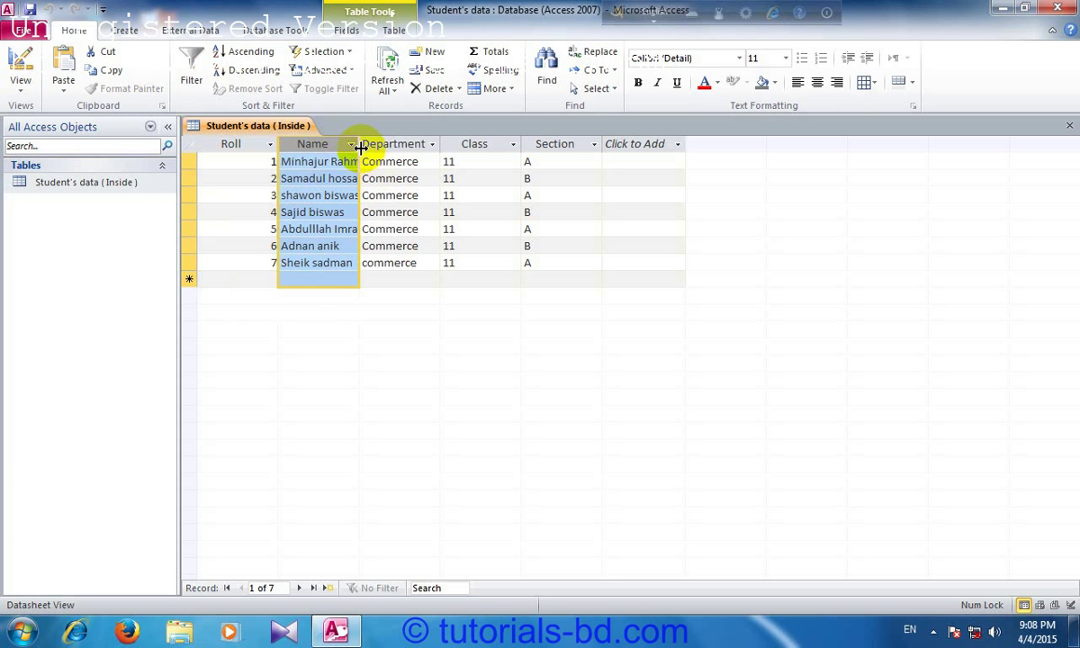
pyautogui.moveTo(363, 148); pyautogui.dragTo(365, 145)
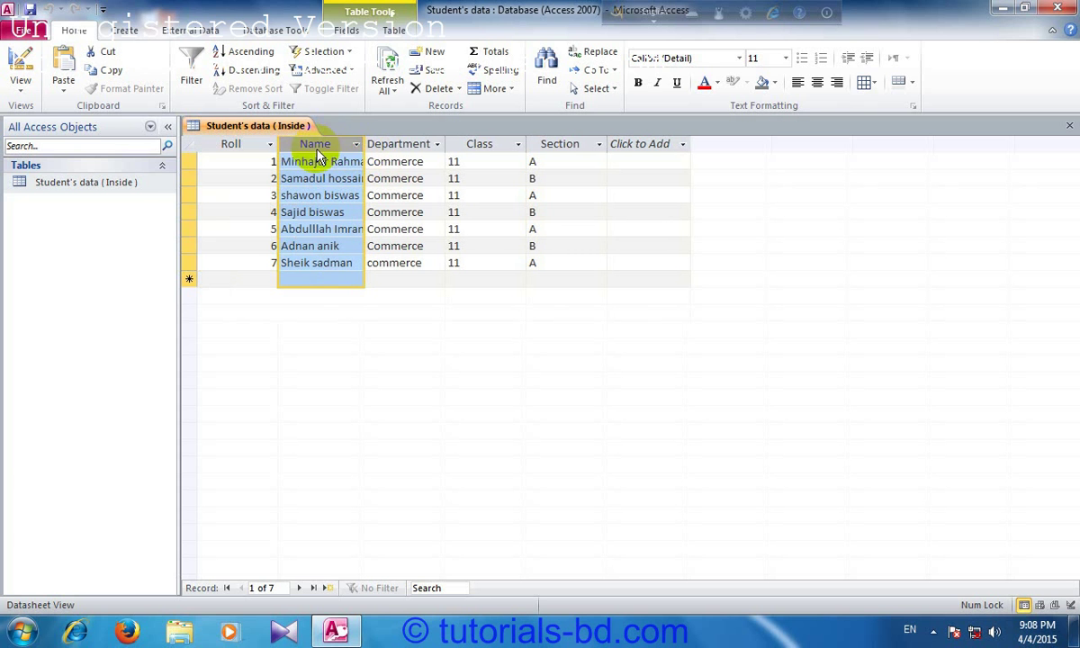
pyautogui.doubleClick(364, 144)
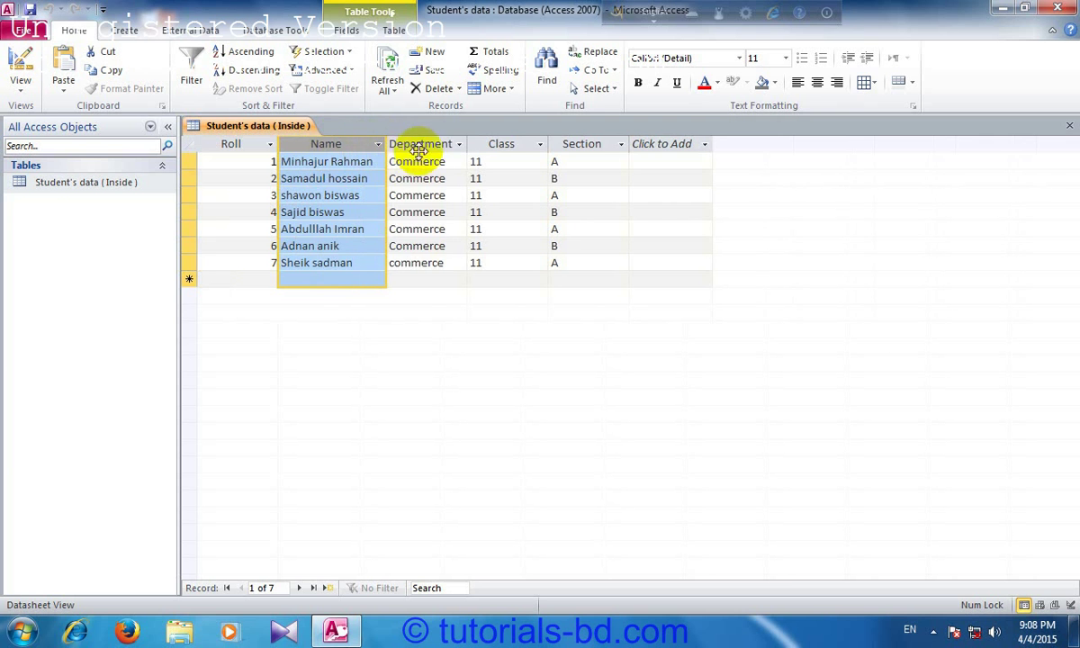
# Step: Select the Department, Name, Roll, Class and Section columns in turn, viewing Name's column options
pyautogui.click(421, 146)
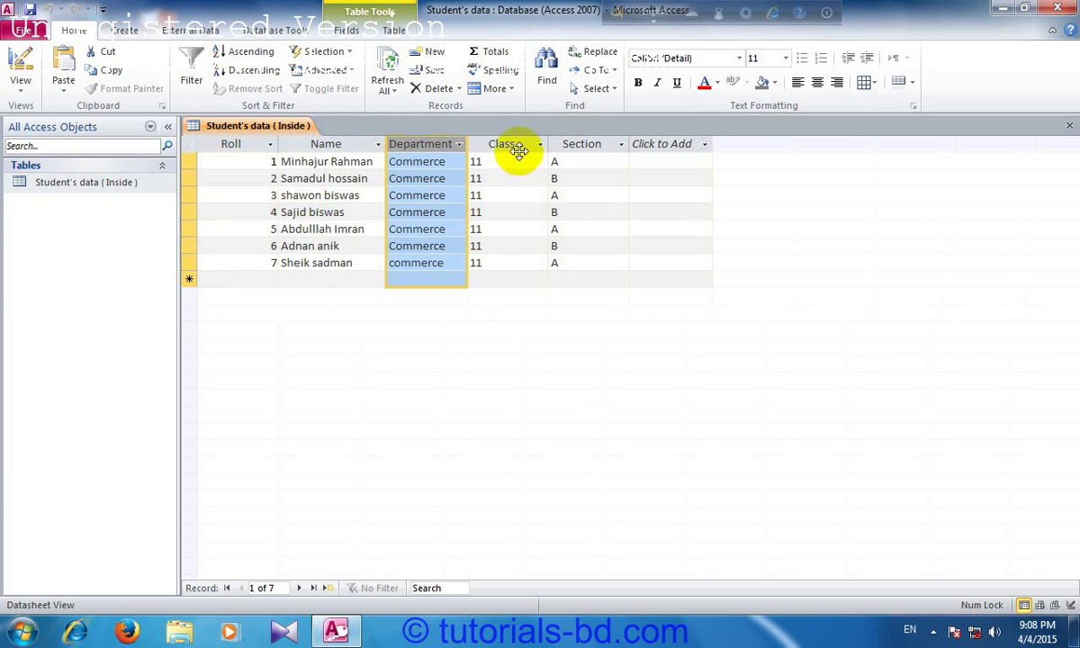
pyautogui.click(351, 145)
pyautogui.rightClick(356, 148)
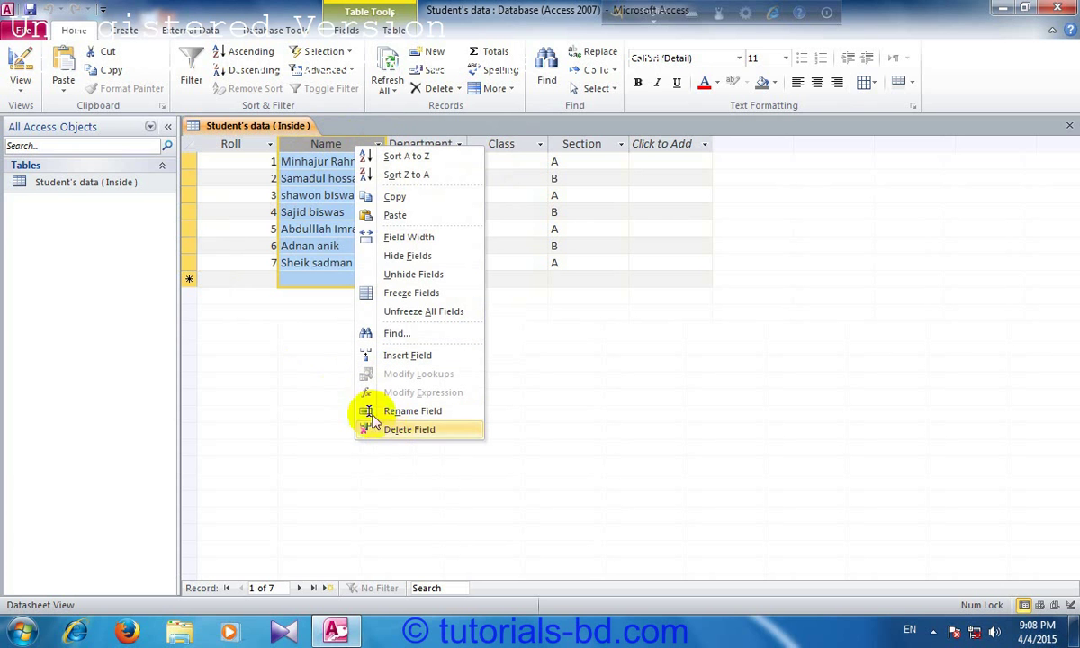
pyautogui.click(237, 144)
pyautogui.click(237, 144)
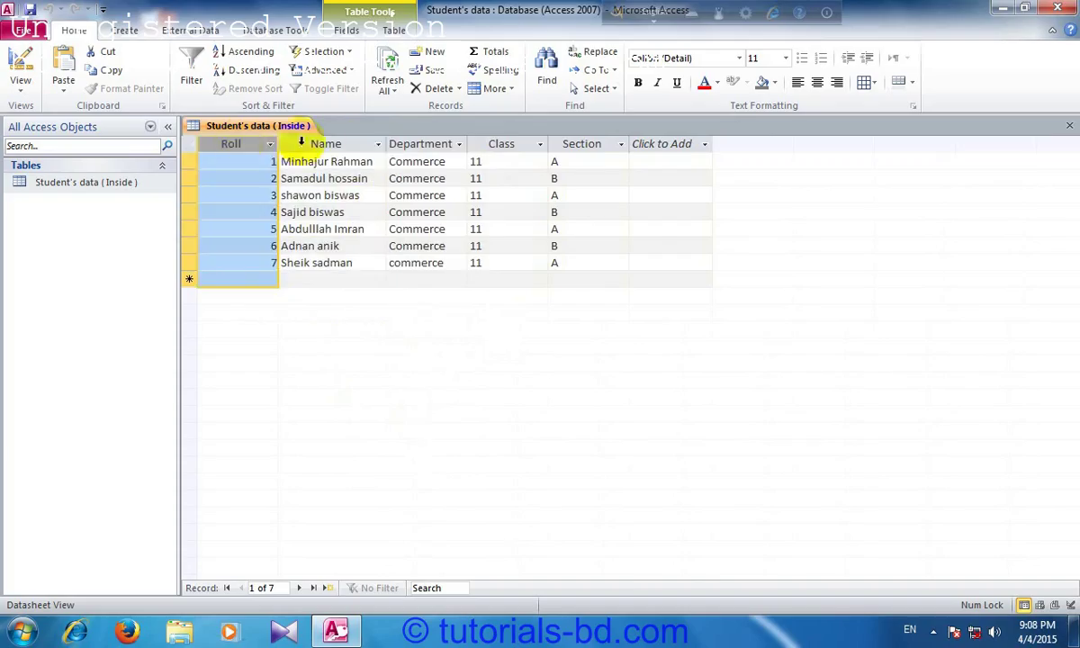
pyautogui.click(440, 146)
pyautogui.click(501, 144)
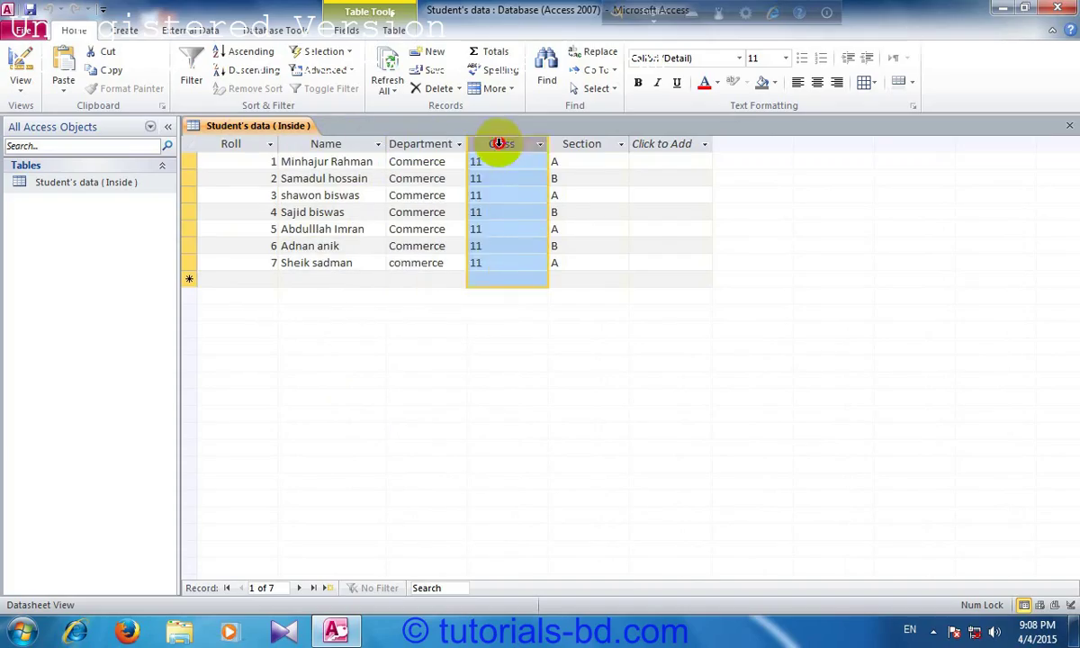
pyautogui.click(581, 144)
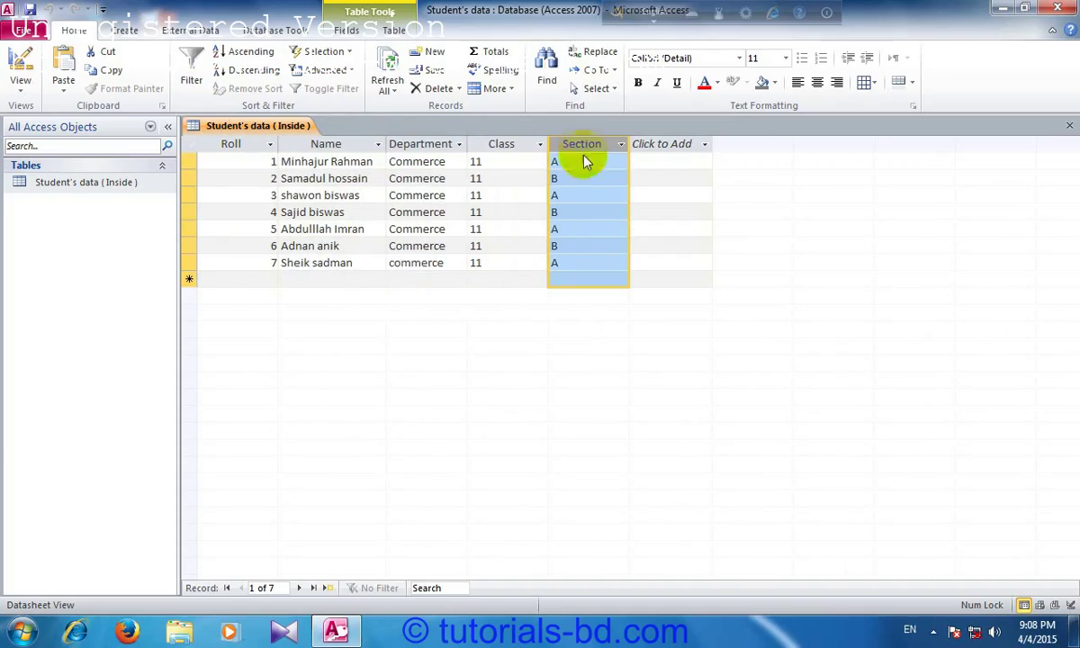
# Step: Select the first three student records, then the Roll, Name and Department columns
pyautogui.click(188, 162)
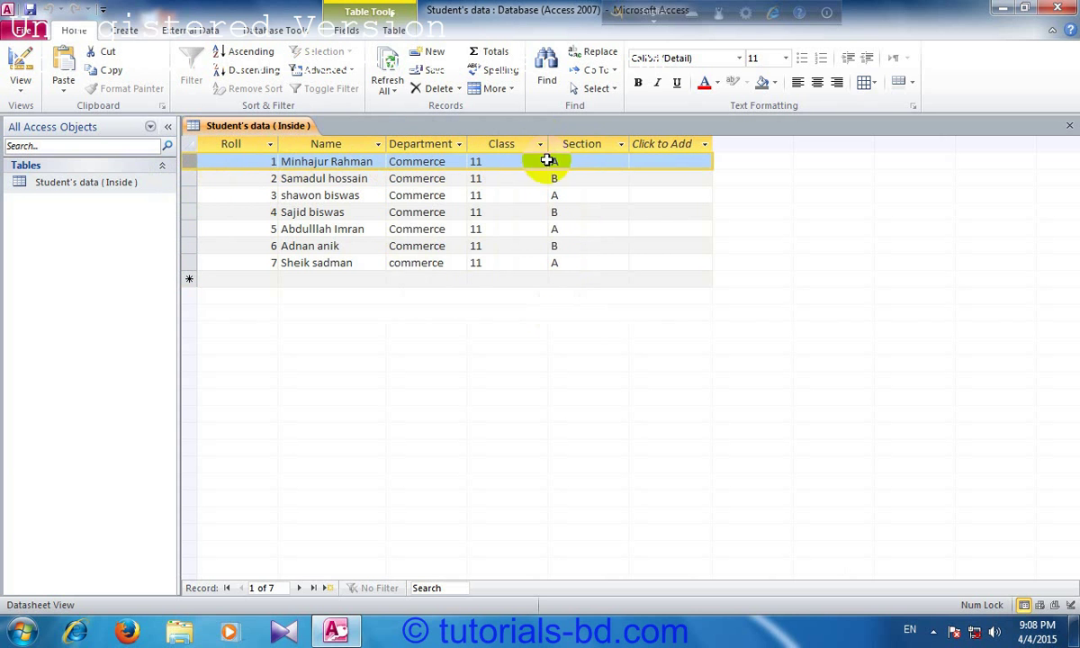
pyautogui.click(185, 193)
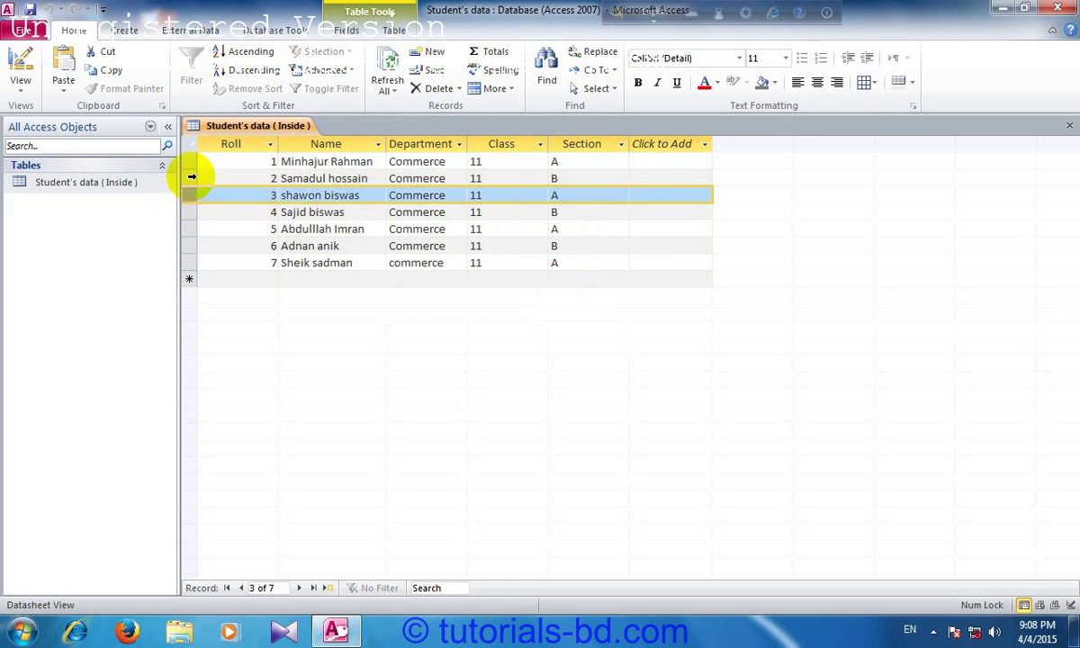
pyautogui.click(190, 177)
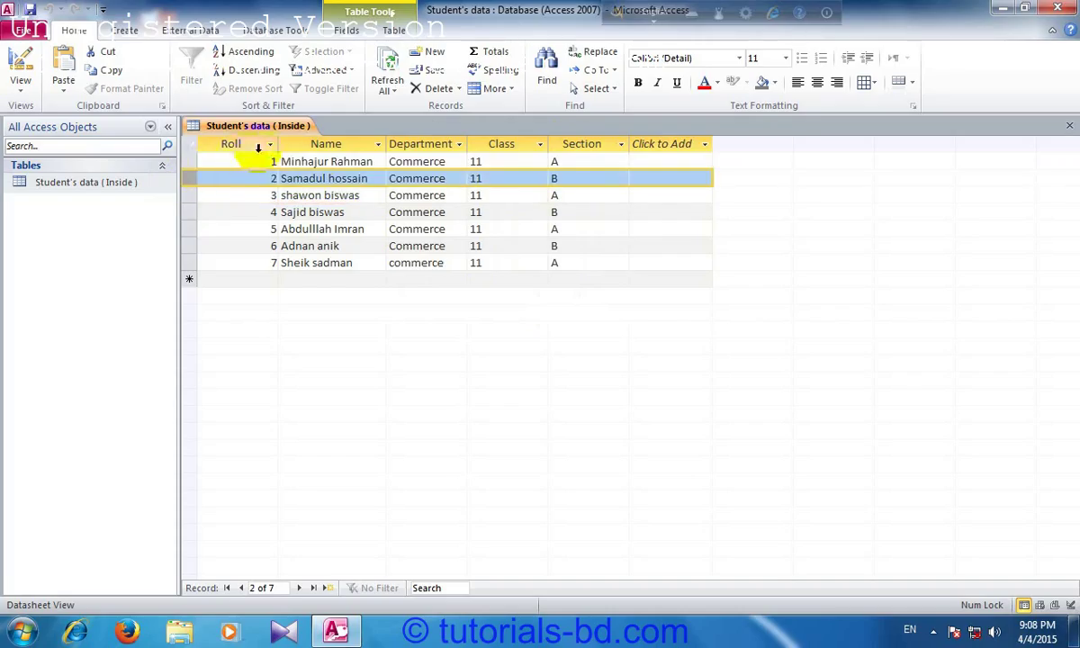
pyautogui.click(230, 145)
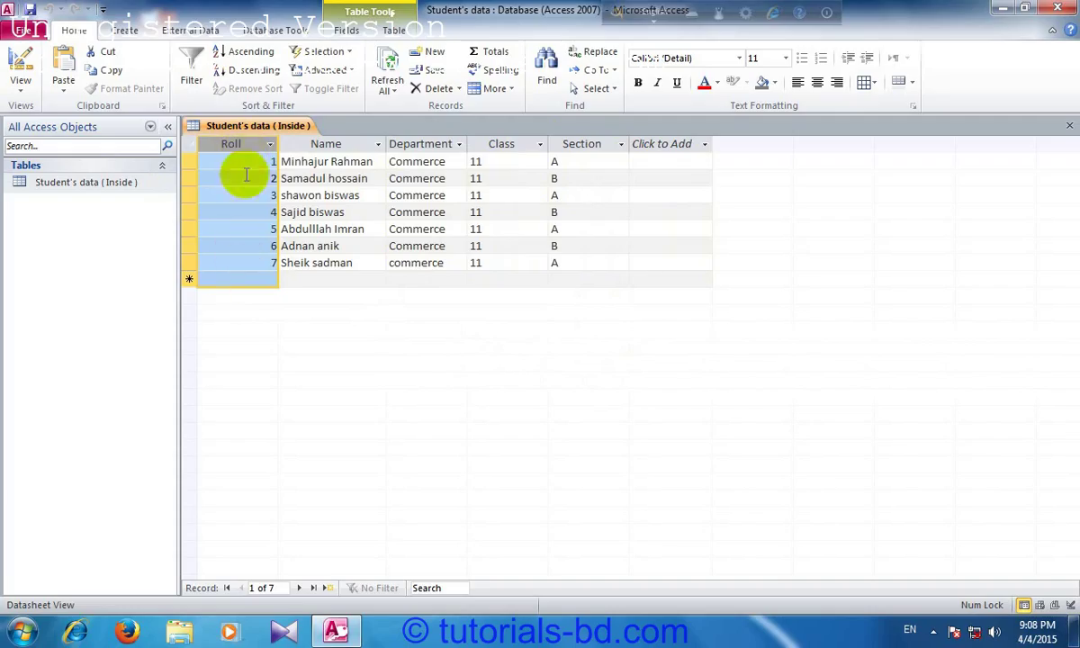
pyautogui.click(320, 145)
pyautogui.click(421, 145)
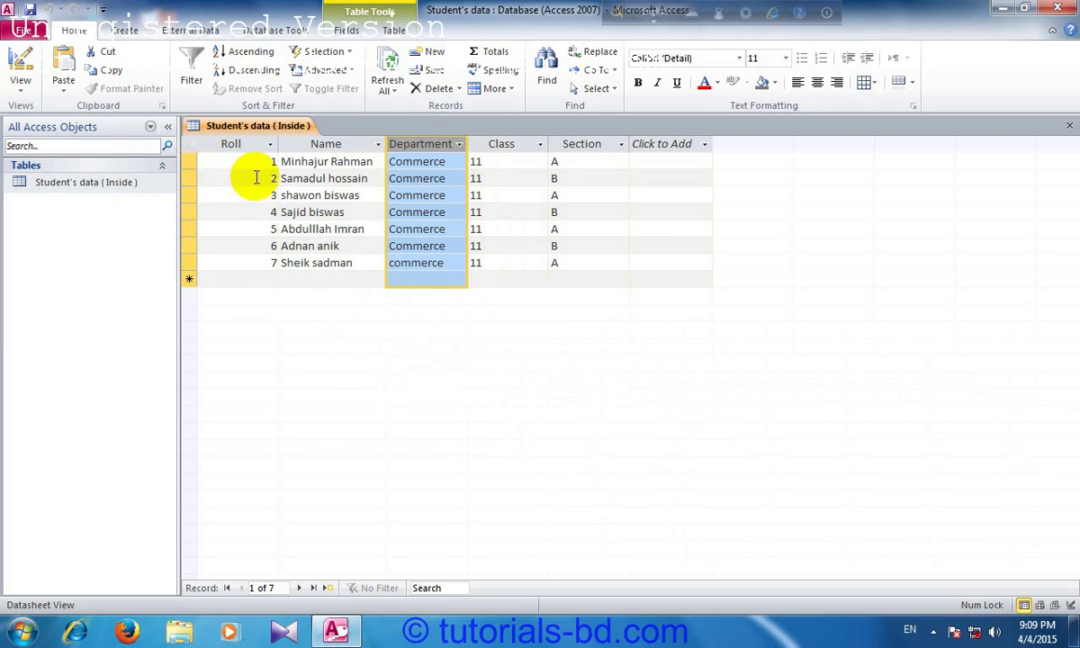
pyautogui.click(192, 162)
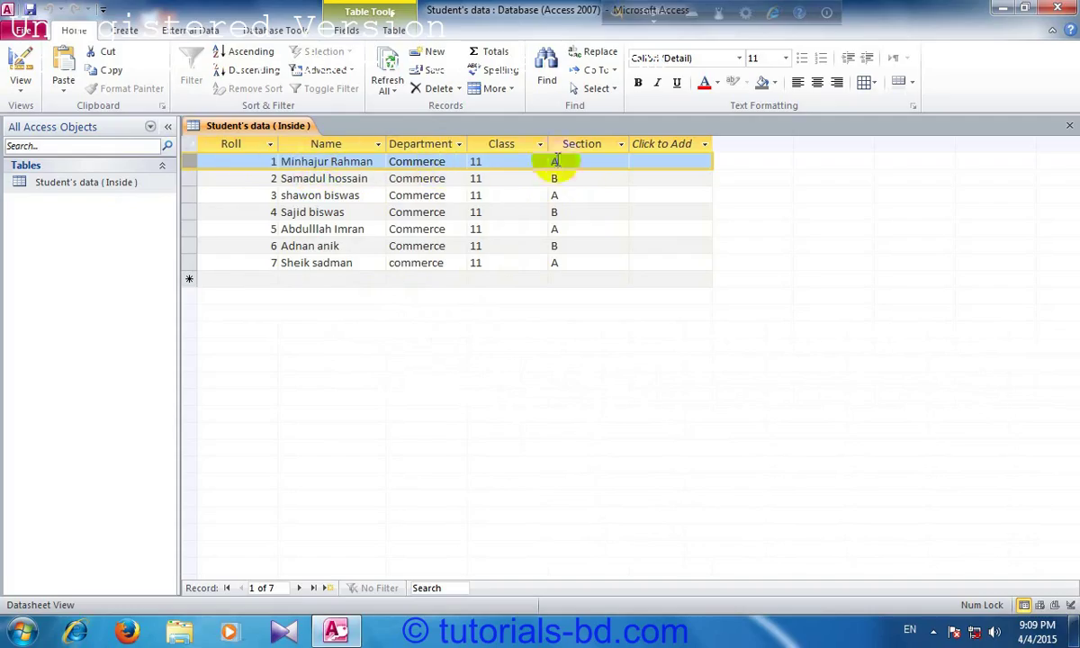
pyautogui.click(196, 178)
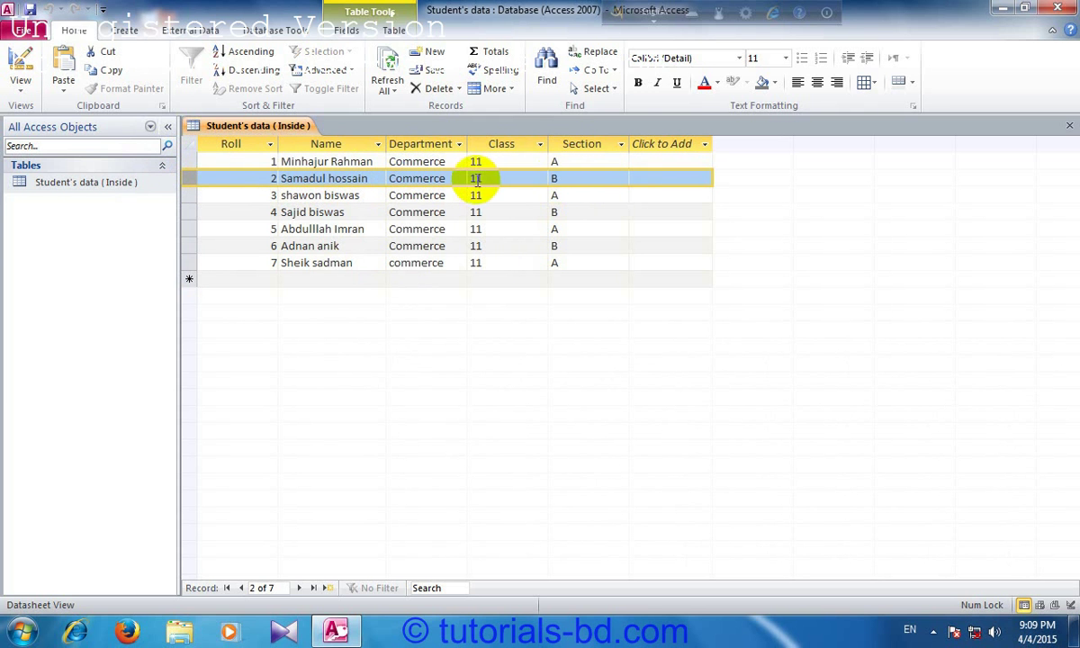
pyautogui.click(190, 213)
pyautogui.click(190, 230)
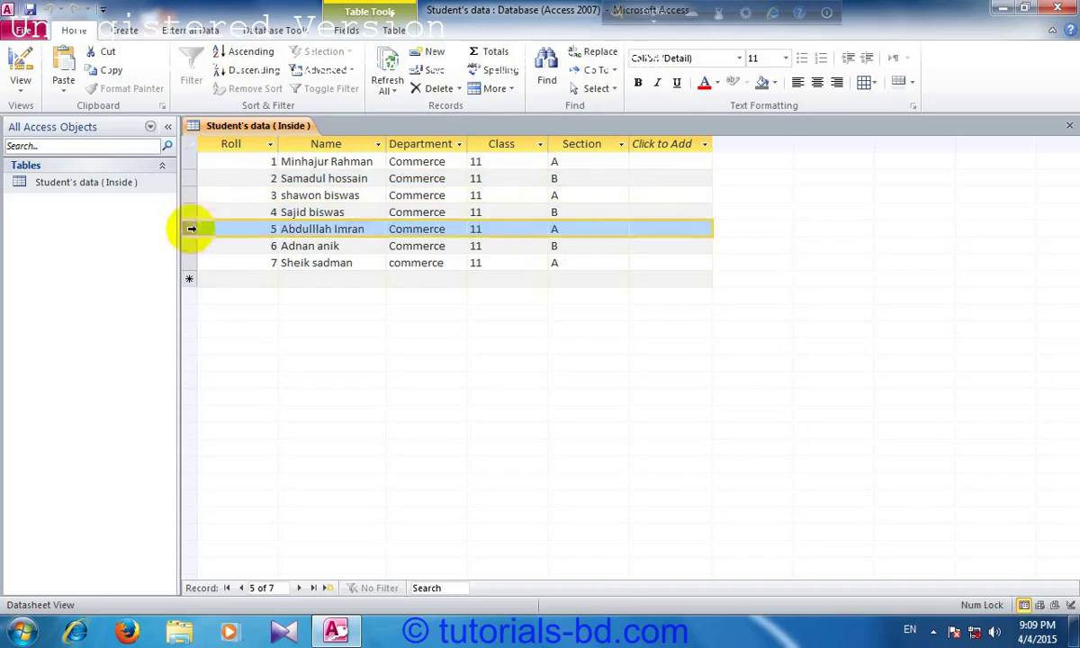
pyautogui.click(189, 245)
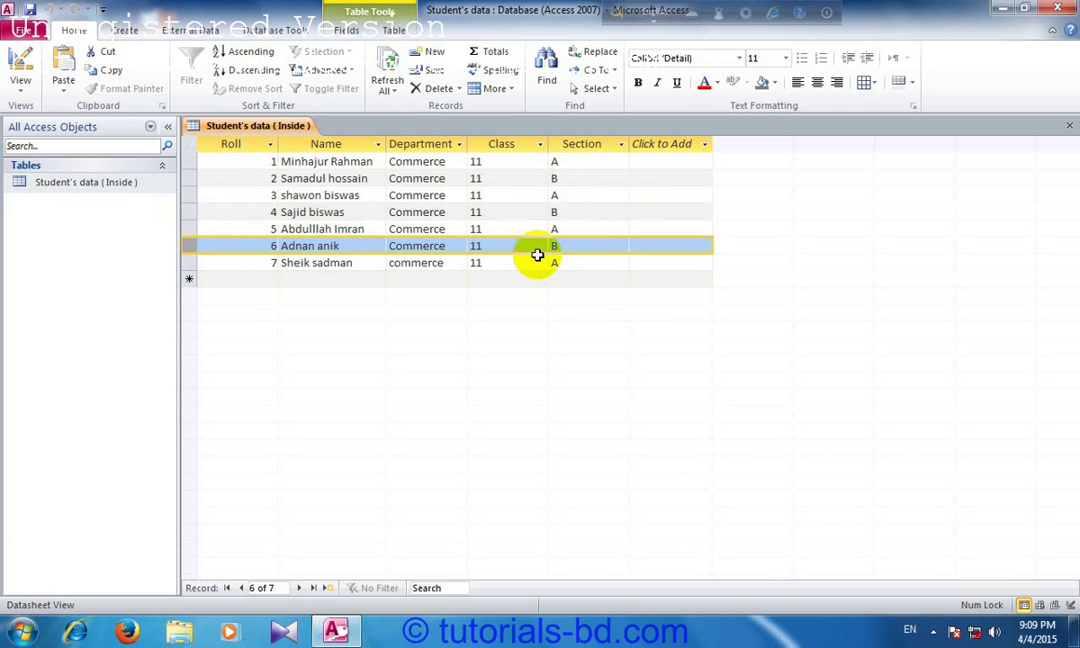
pyautogui.click(701, 261)
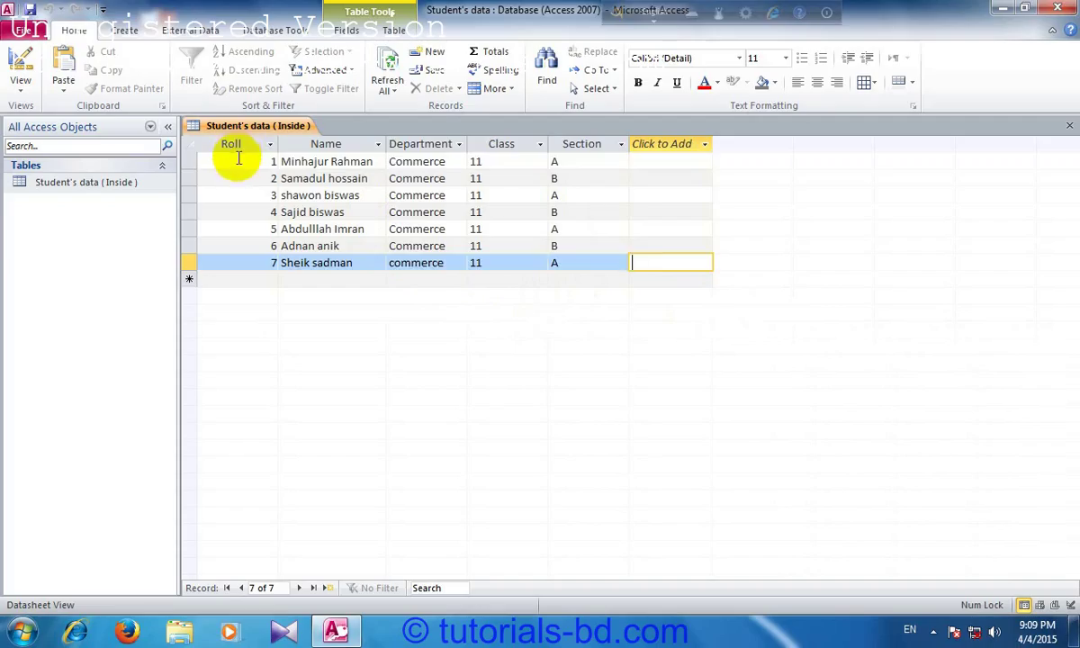
pyautogui.click(239, 160)
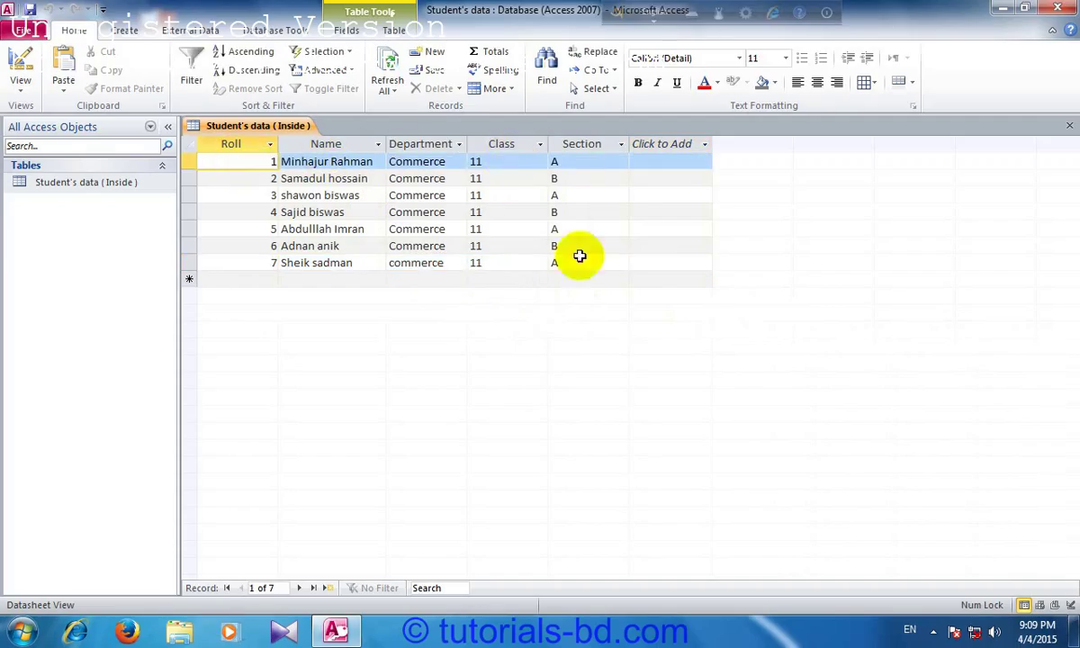
pyautogui.click(340, 195)
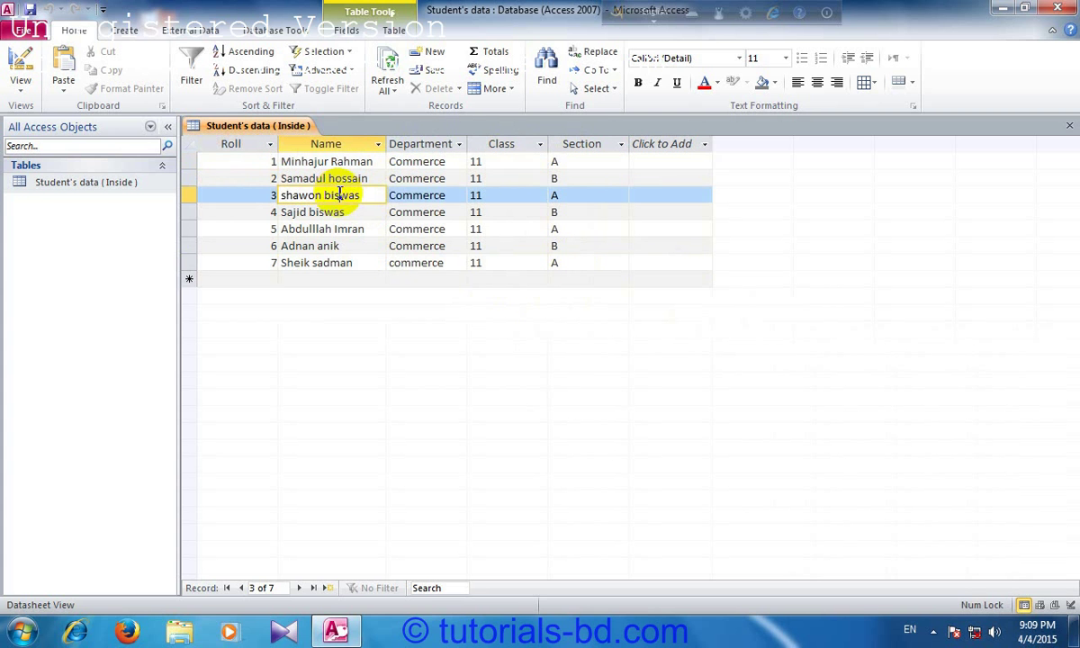
pyautogui.click(423, 192)
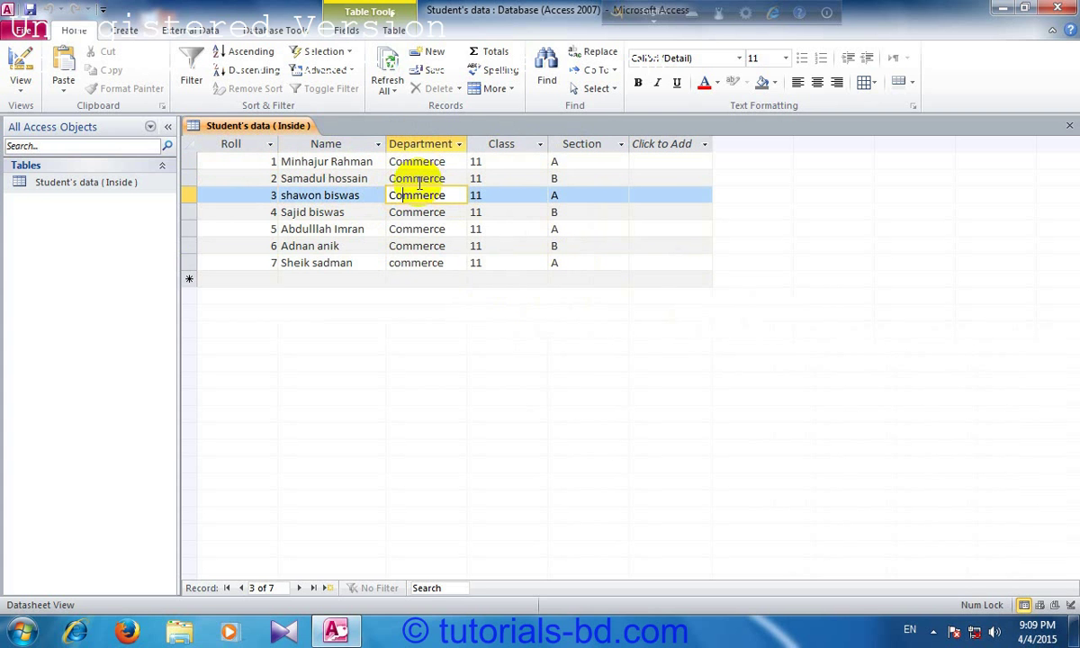
pyautogui.click(505, 196)
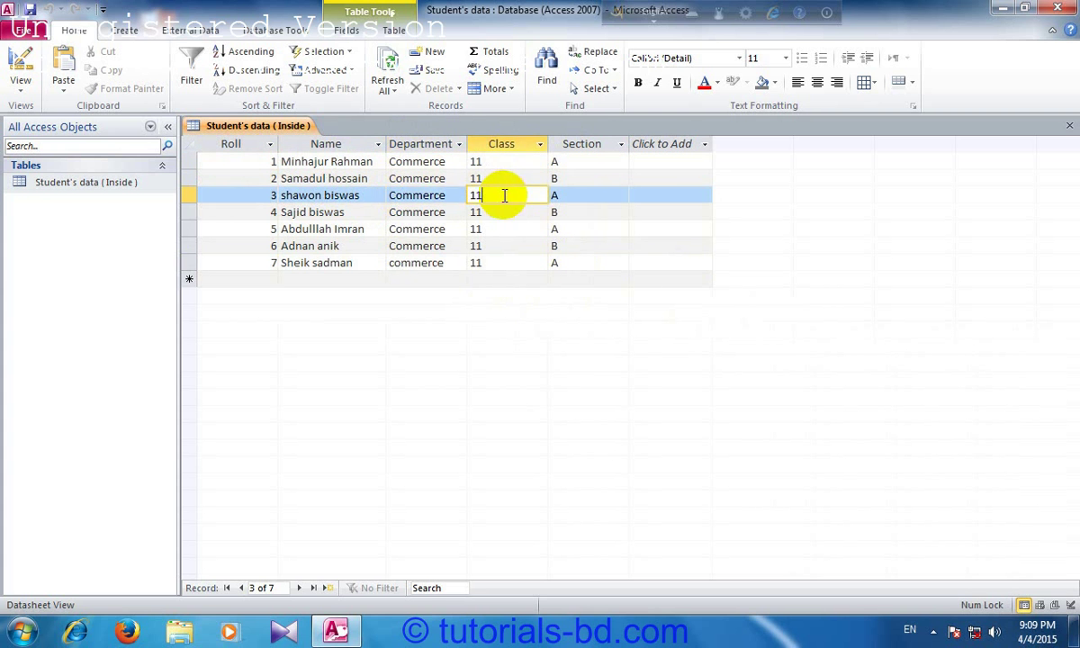
pyautogui.click(253, 214)
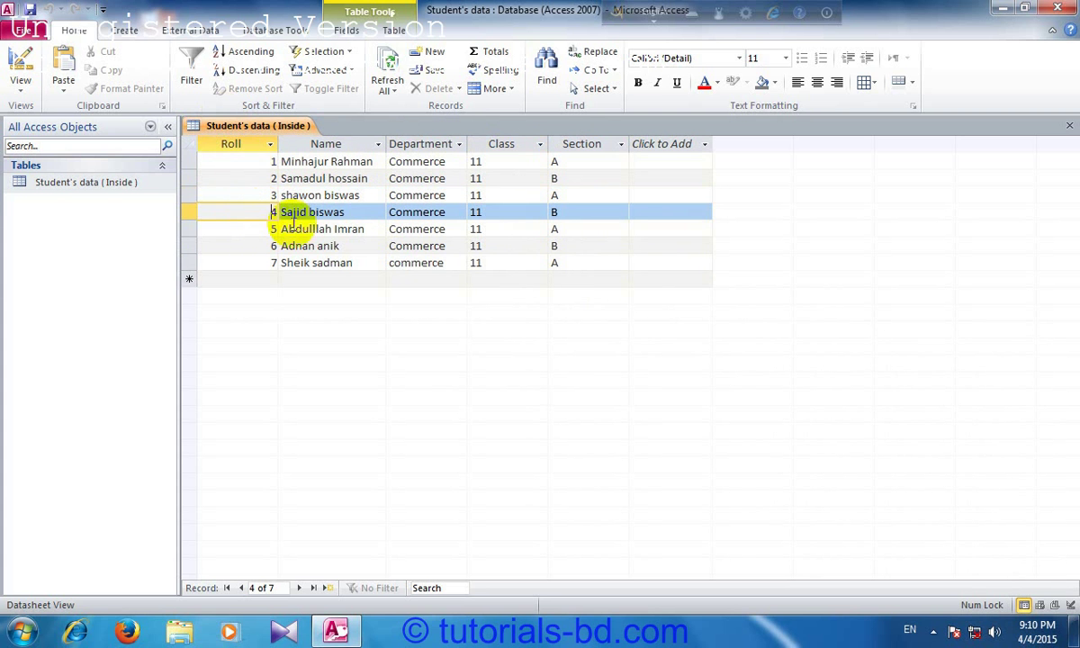
pyautogui.click(504, 245)
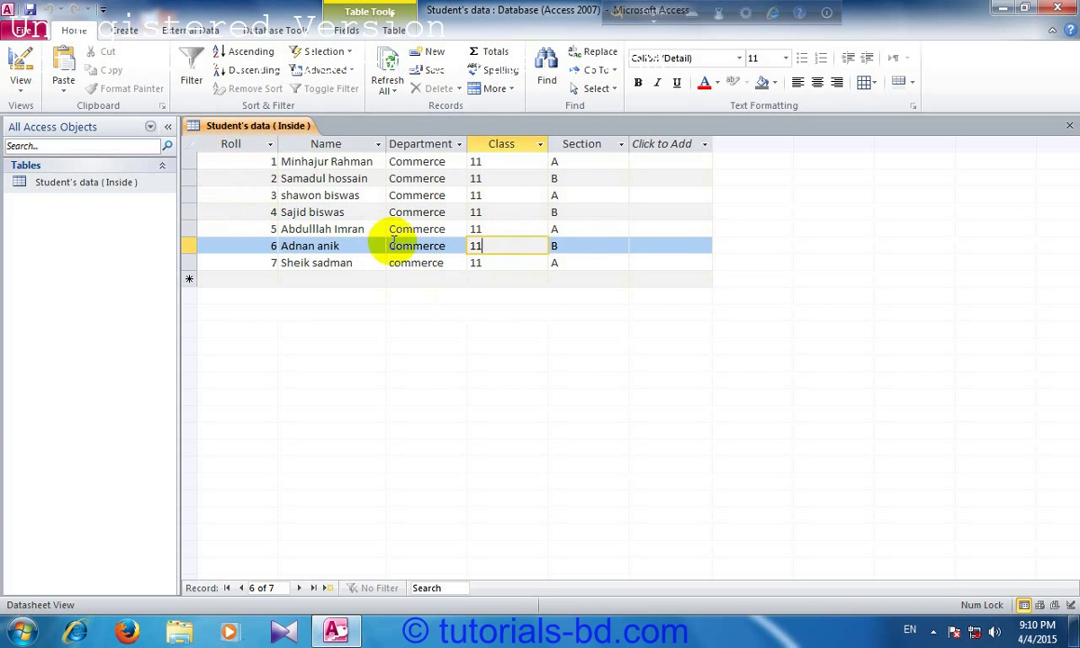
pyautogui.click(349, 241)
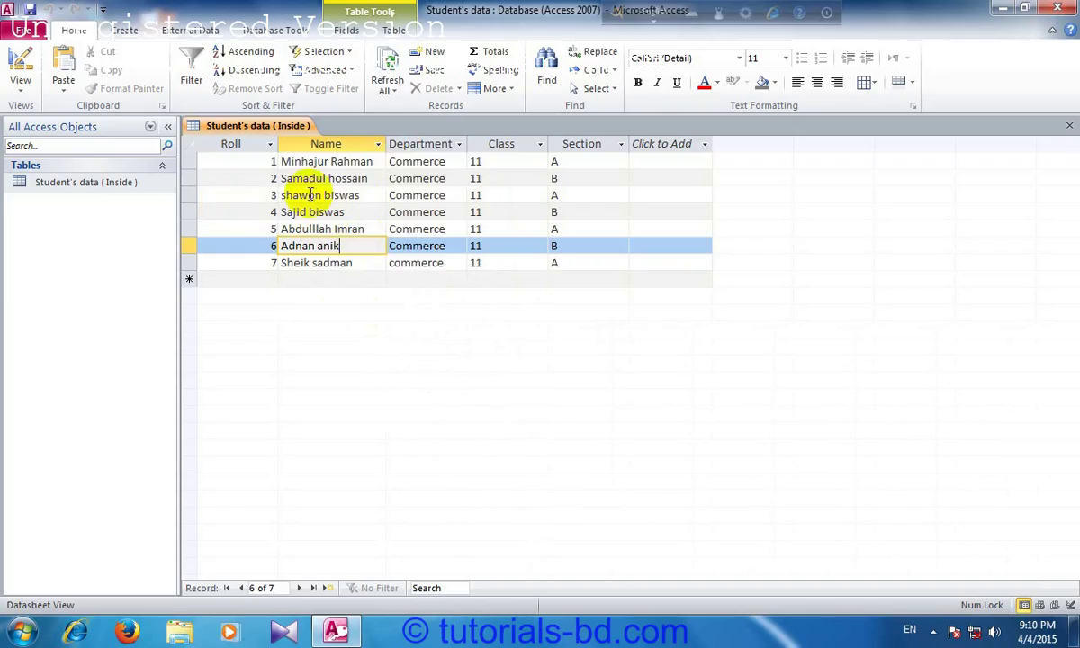
pyautogui.click(245, 163)
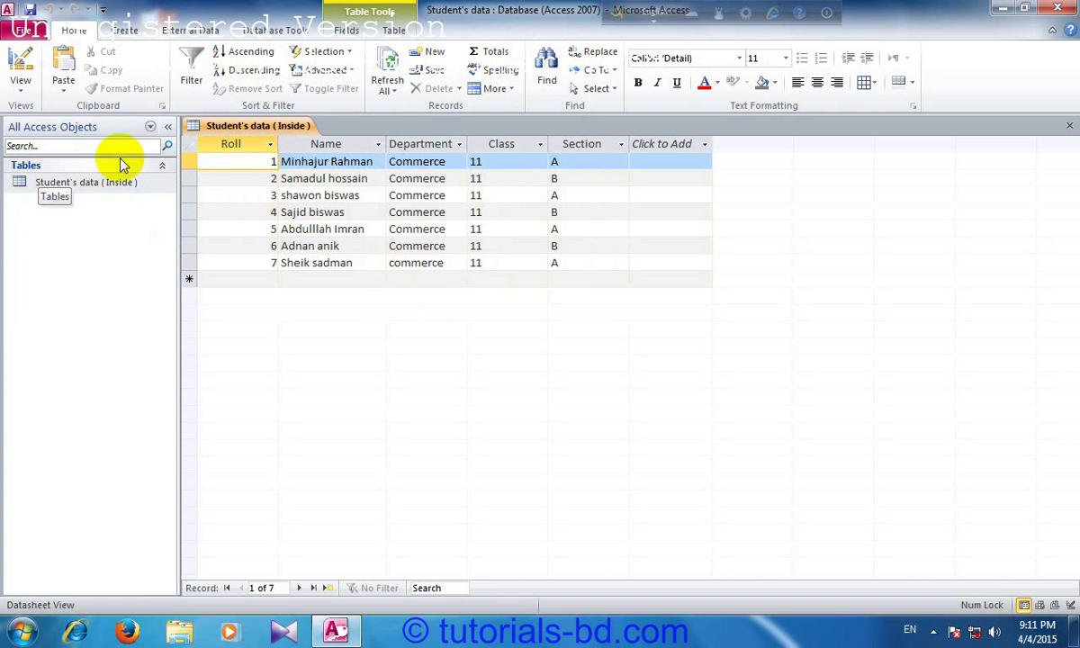
pyautogui.click(12, 91)
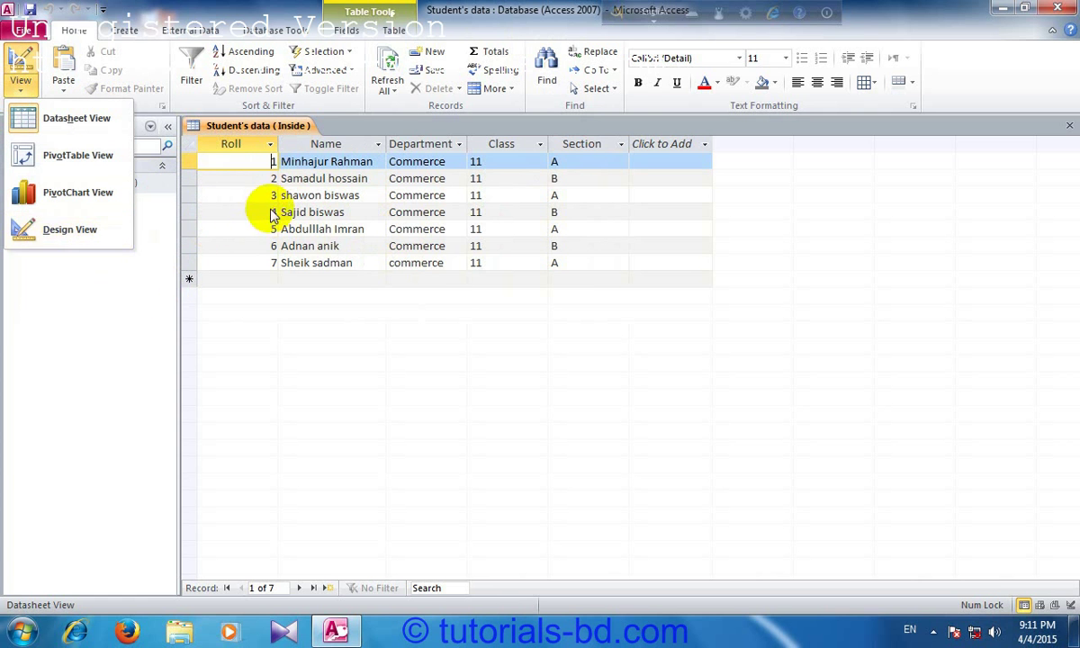
pyautogui.click(262, 183)
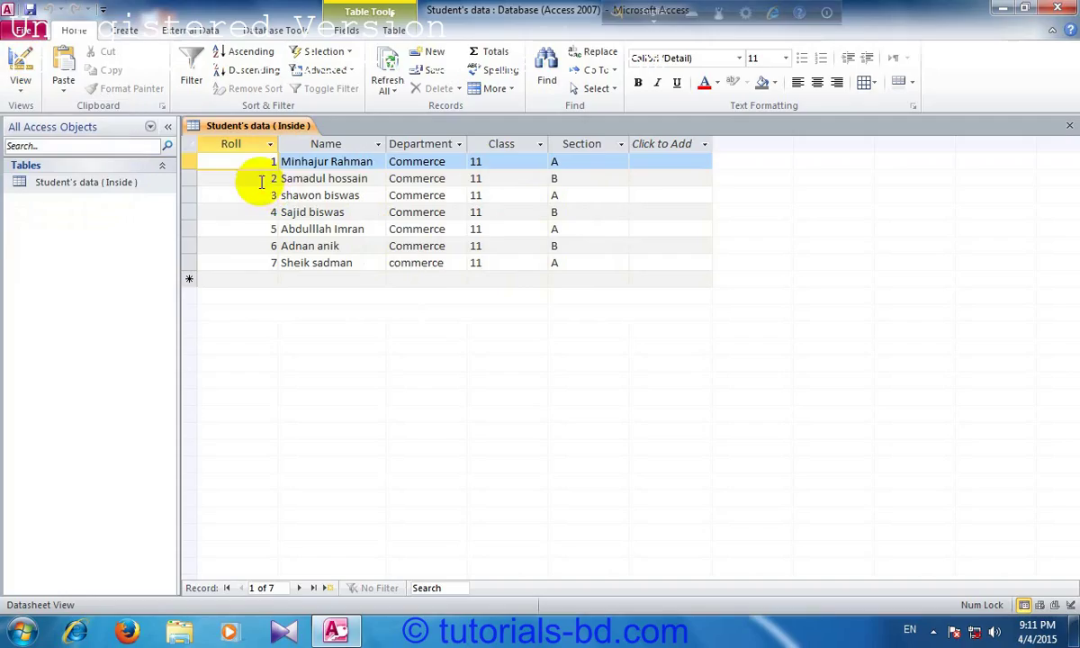
pyautogui.click(260, 181)
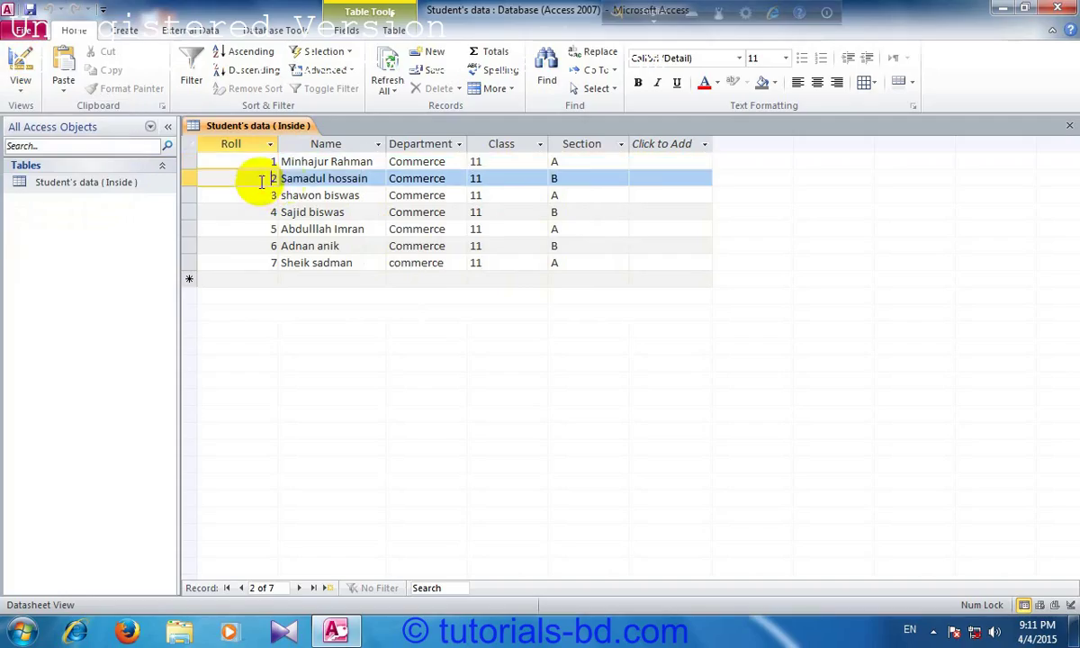
pyautogui.click(319, 184)
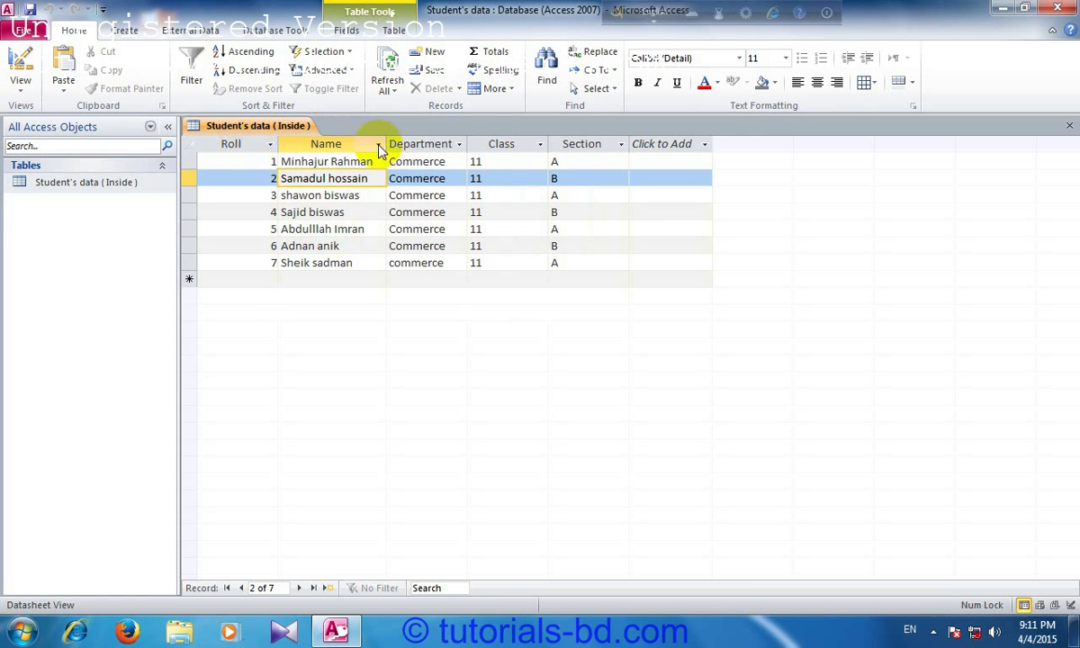
pyautogui.click(243, 147)
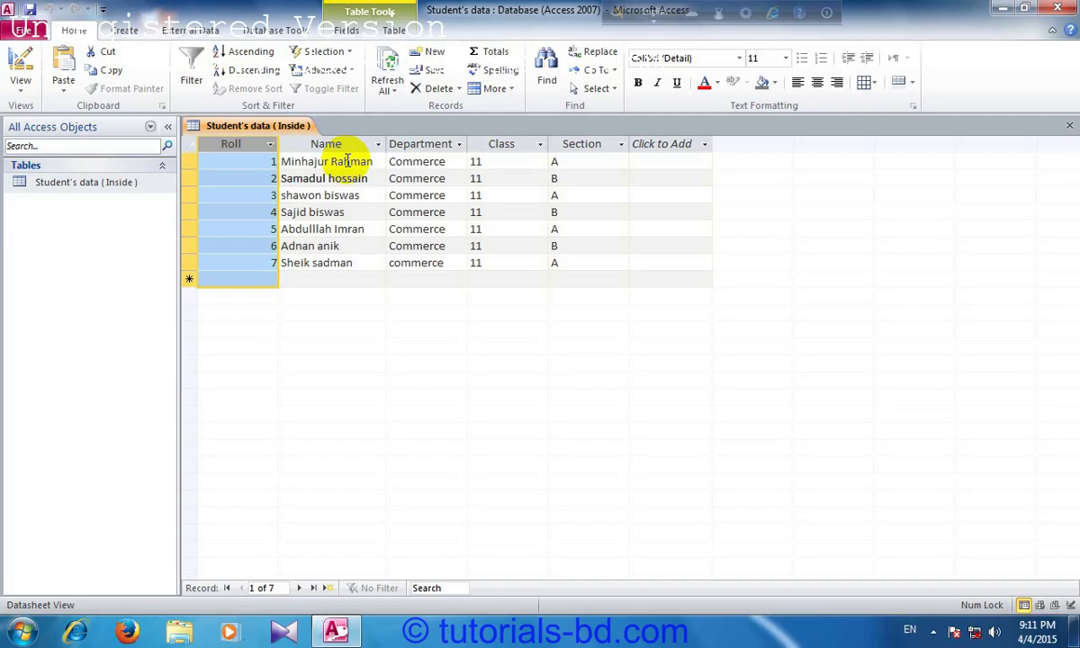
pyautogui.click(270, 161)
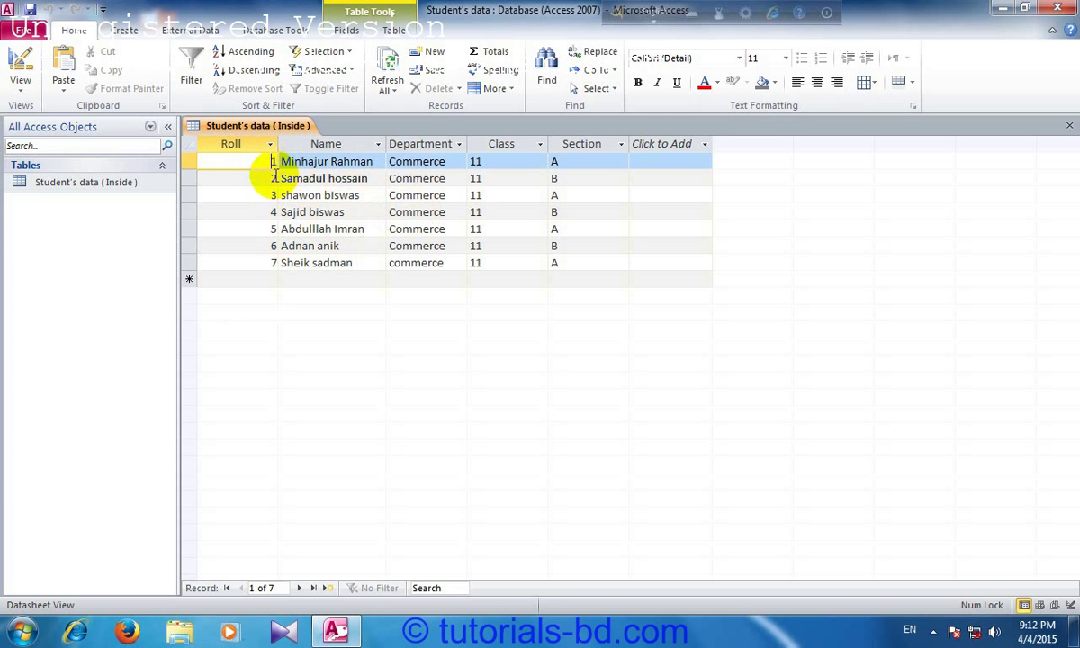
pyautogui.click(267, 197)
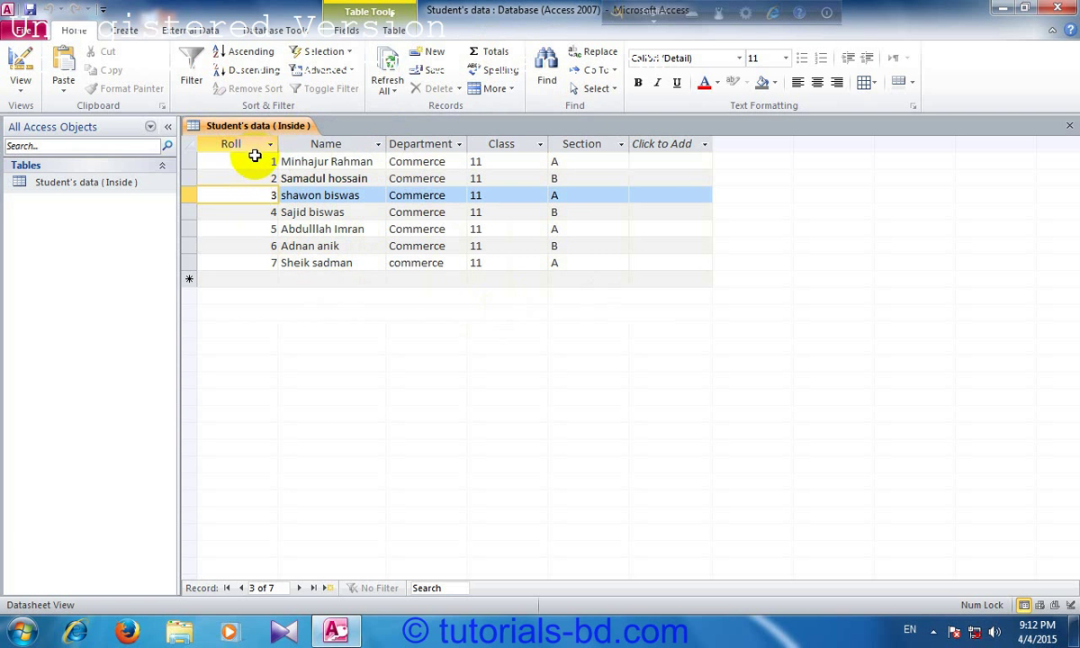
pyautogui.click(254, 158)
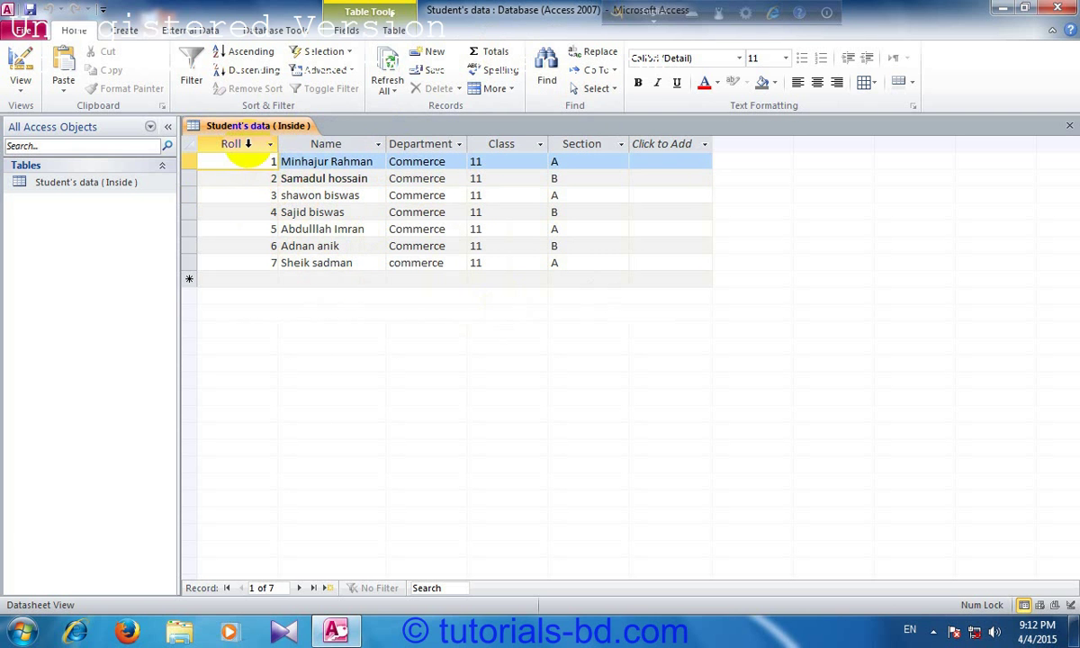
pyautogui.click(236, 146)
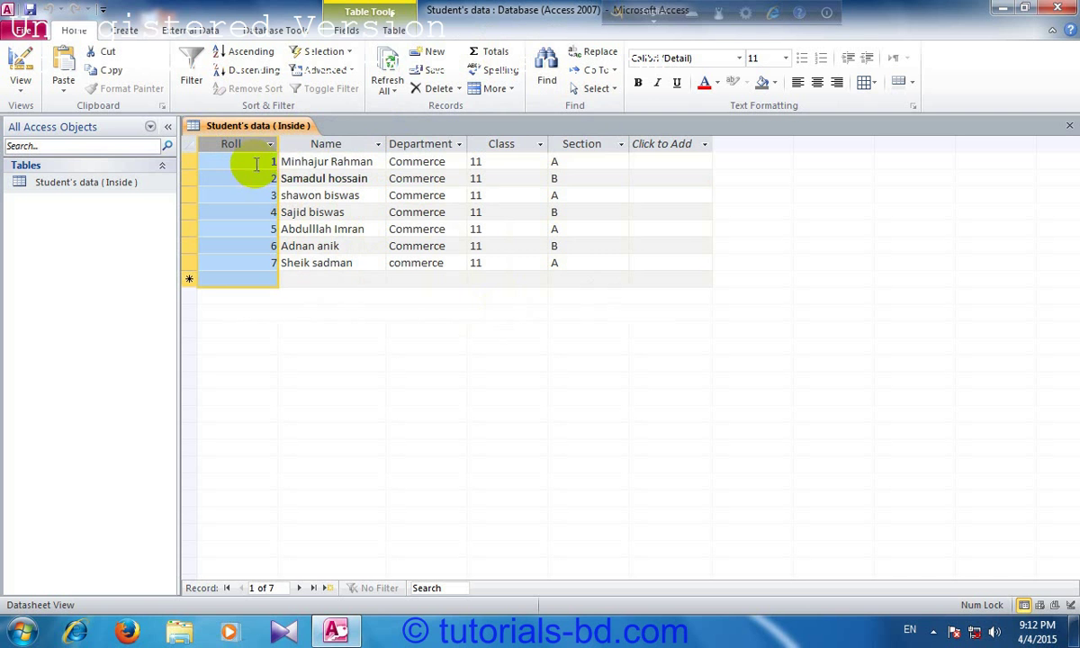
pyautogui.click(312, 162)
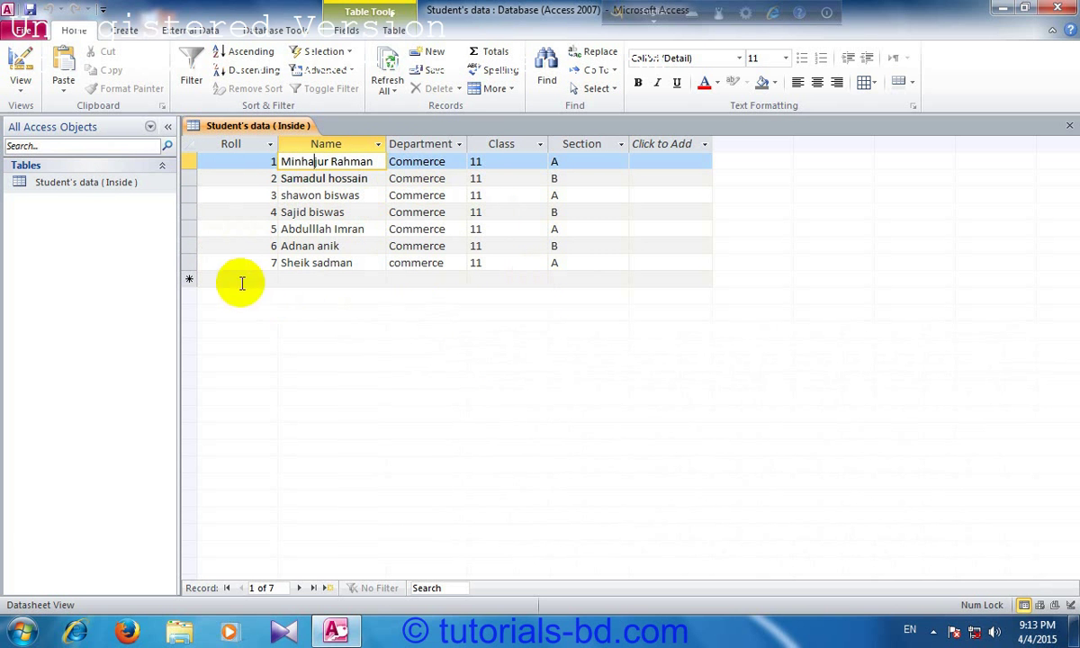
# Step: Switch to the recent database 1.accdb, saving the Student's data (Inside) table layout
pyautogui.click(23, 29)
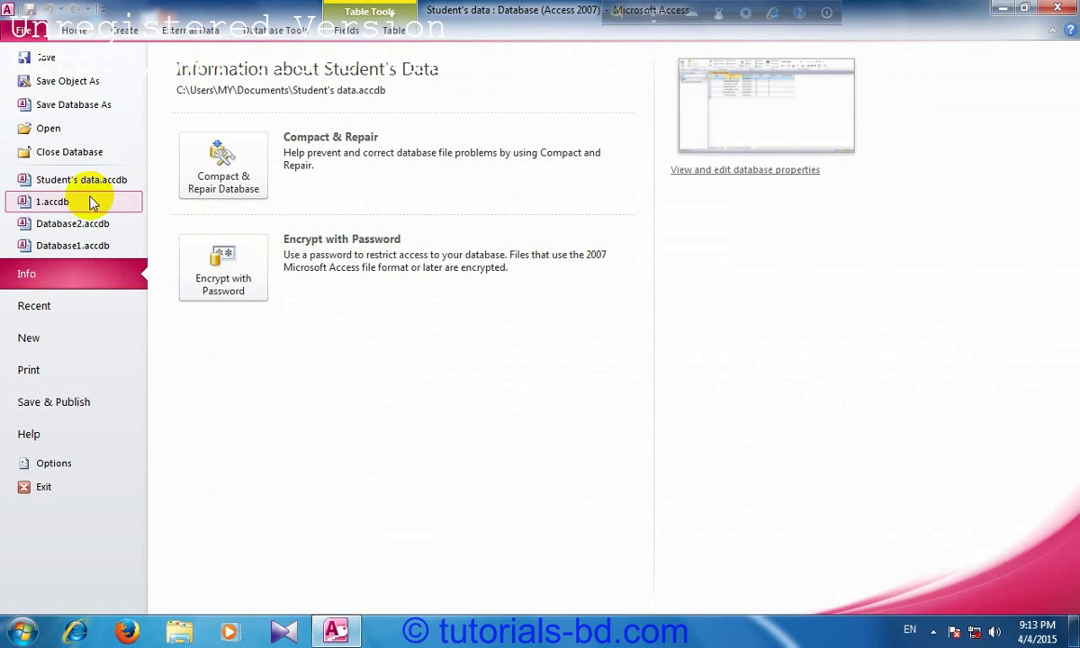
pyautogui.click(52, 202)
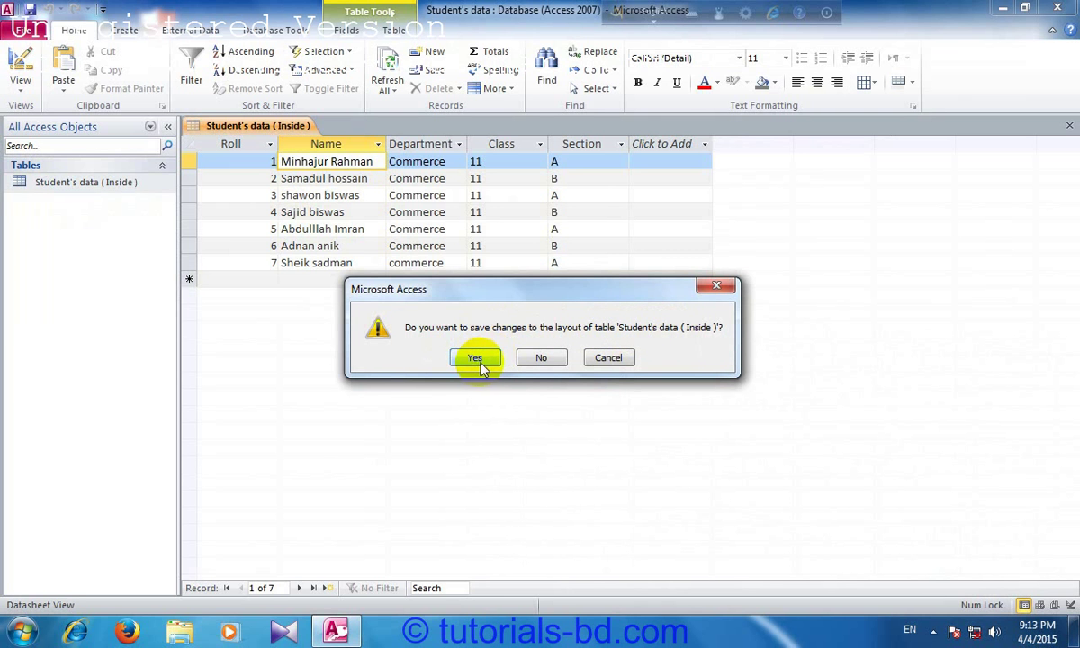
pyautogui.click(540, 357)
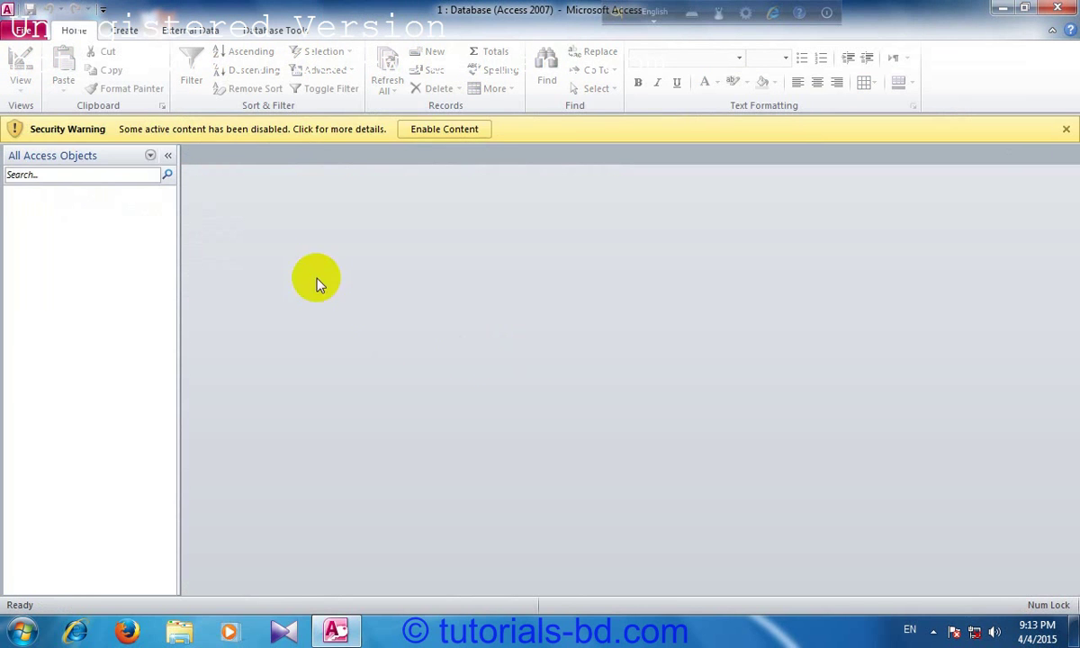
# Step: Enable content, then group the navigation pane by Tables and Related Views
pyautogui.click(455, 130)
pyautogui.click(83, 127)
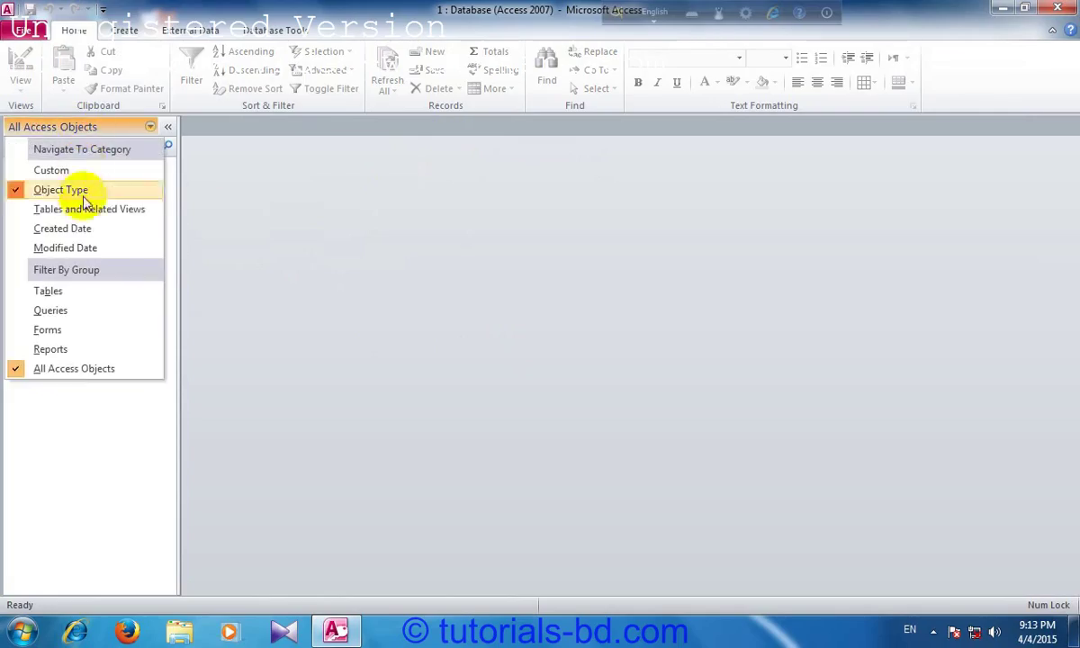
pyautogui.click(117, 128)
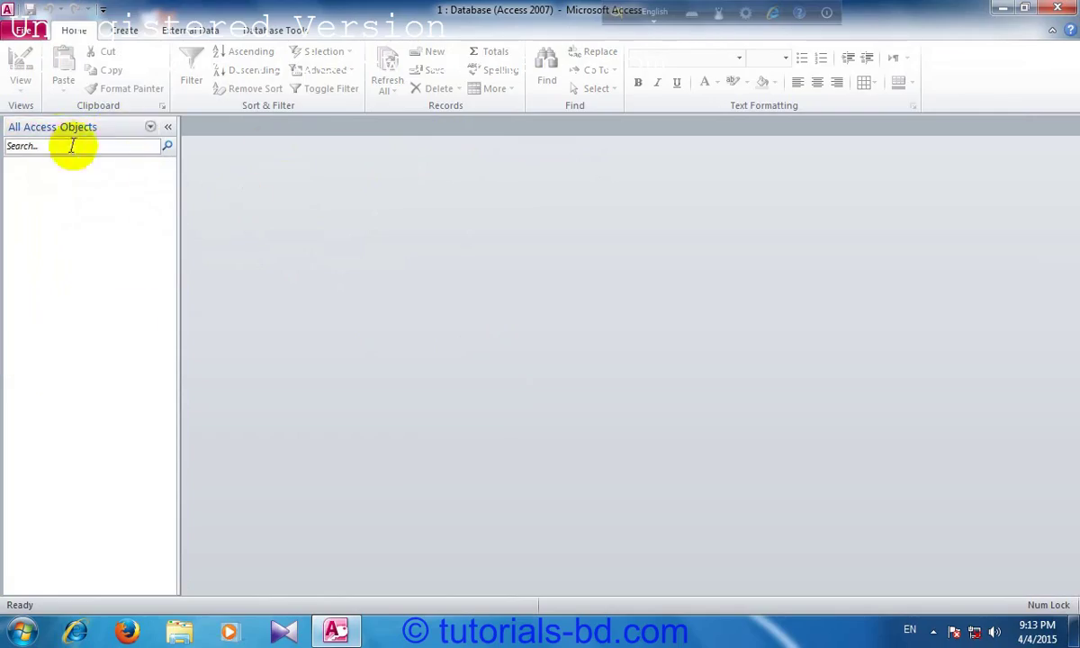
pyautogui.click(104, 129)
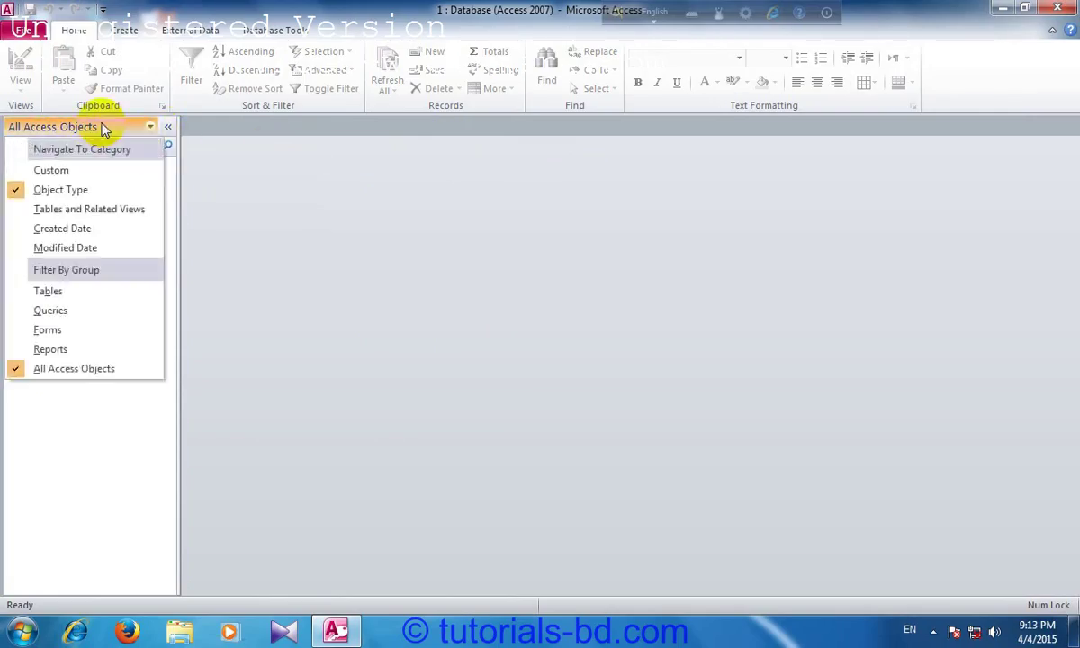
pyautogui.click(137, 126)
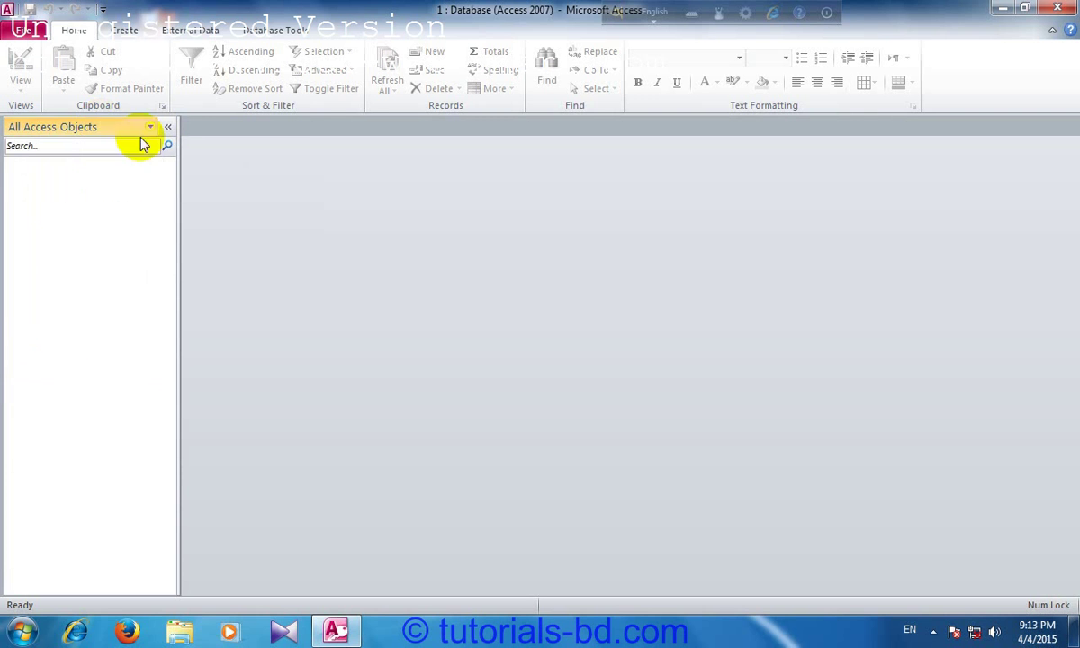
pyautogui.click(79, 127)
pyautogui.click(79, 213)
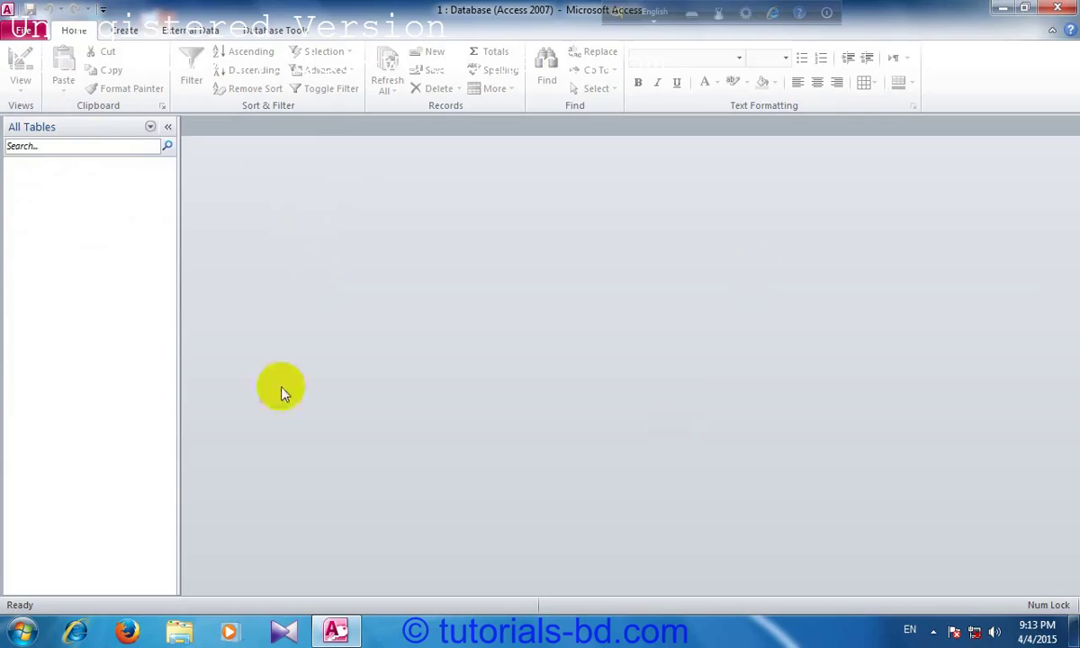
# Step: Switch the navigation pane grouping to Custom and browse the category list
pyautogui.click(102, 145)
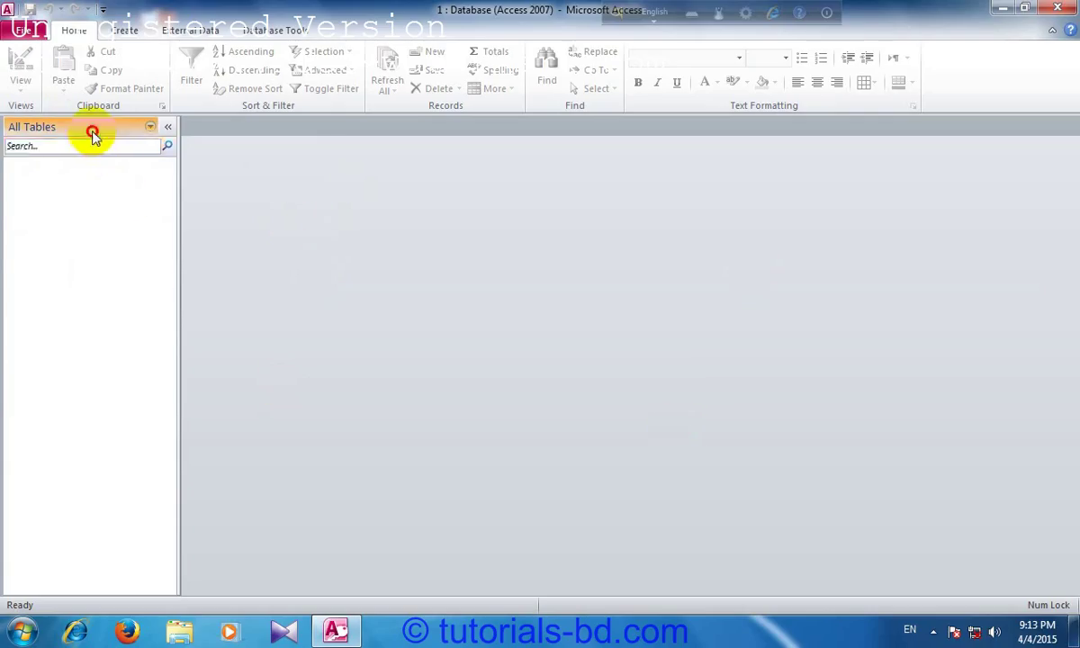
pyautogui.click(86, 127)
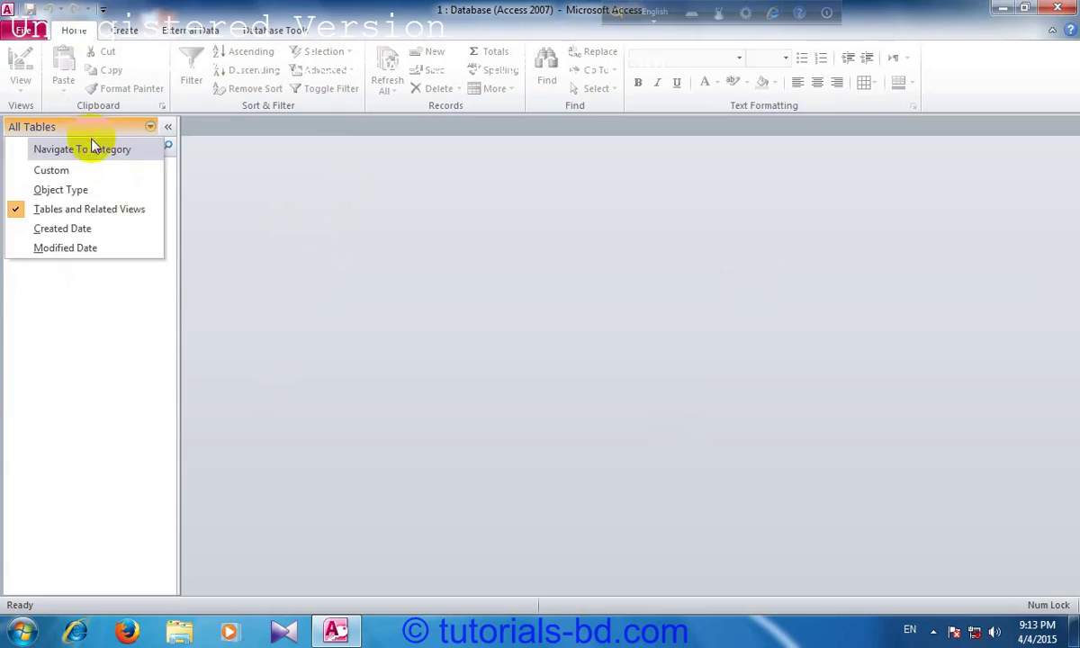
pyautogui.click(224, 195)
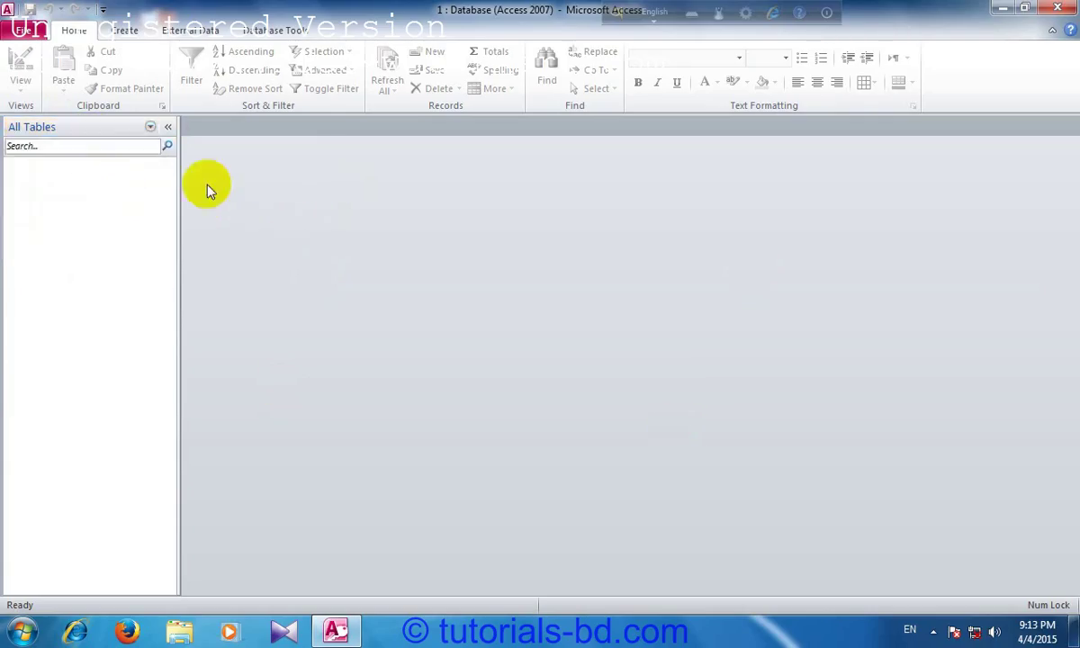
pyautogui.click(45, 129)
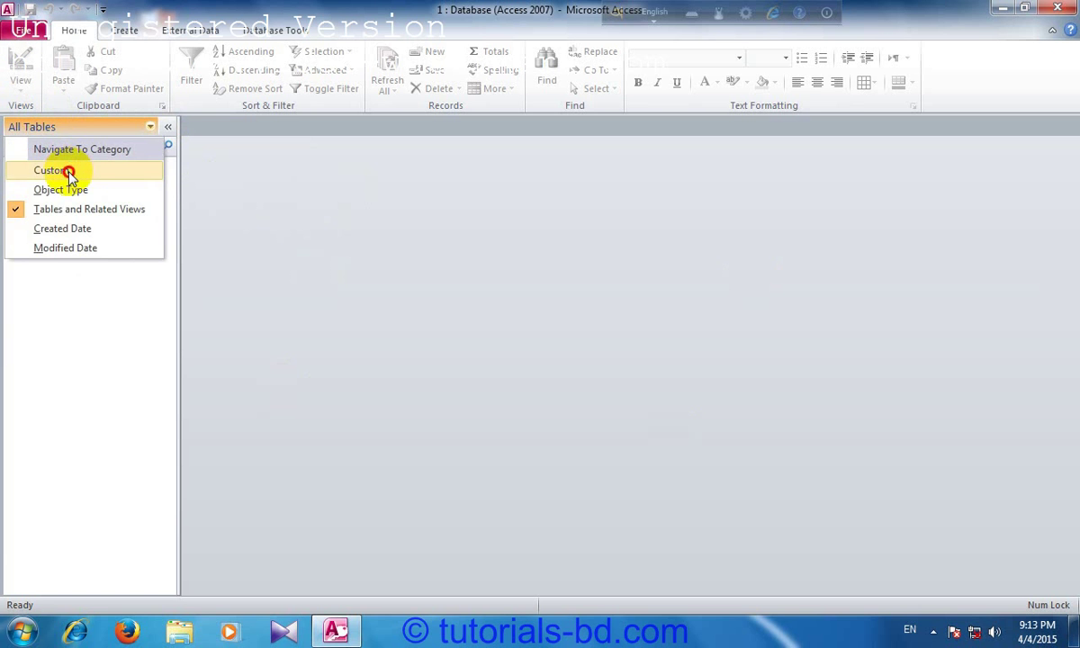
pyautogui.click(68, 171)
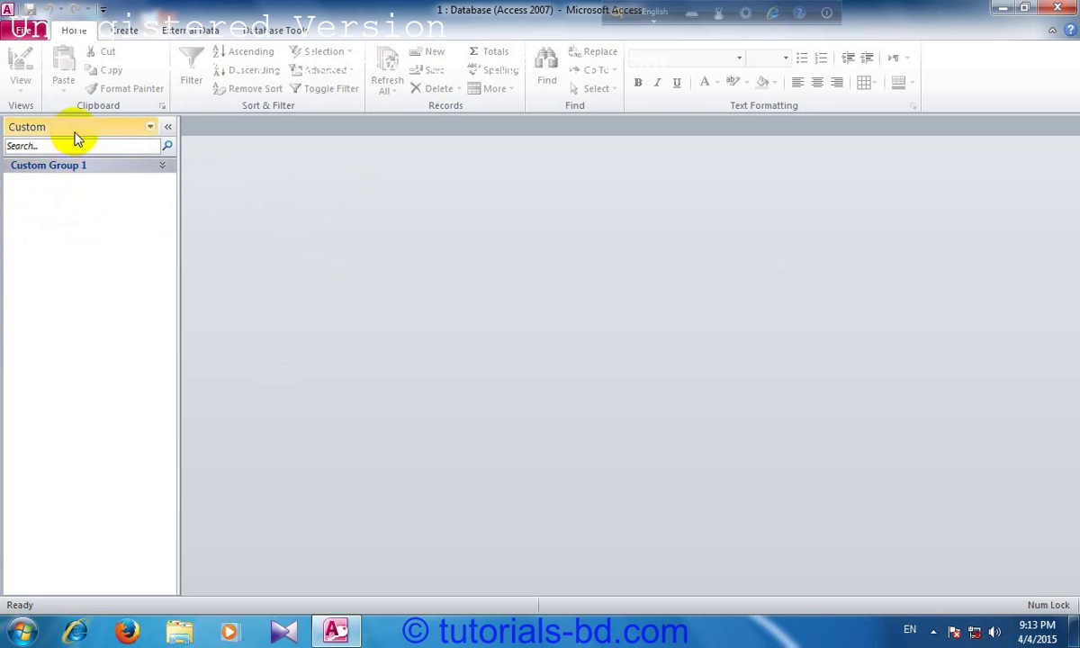
pyautogui.click(76, 135)
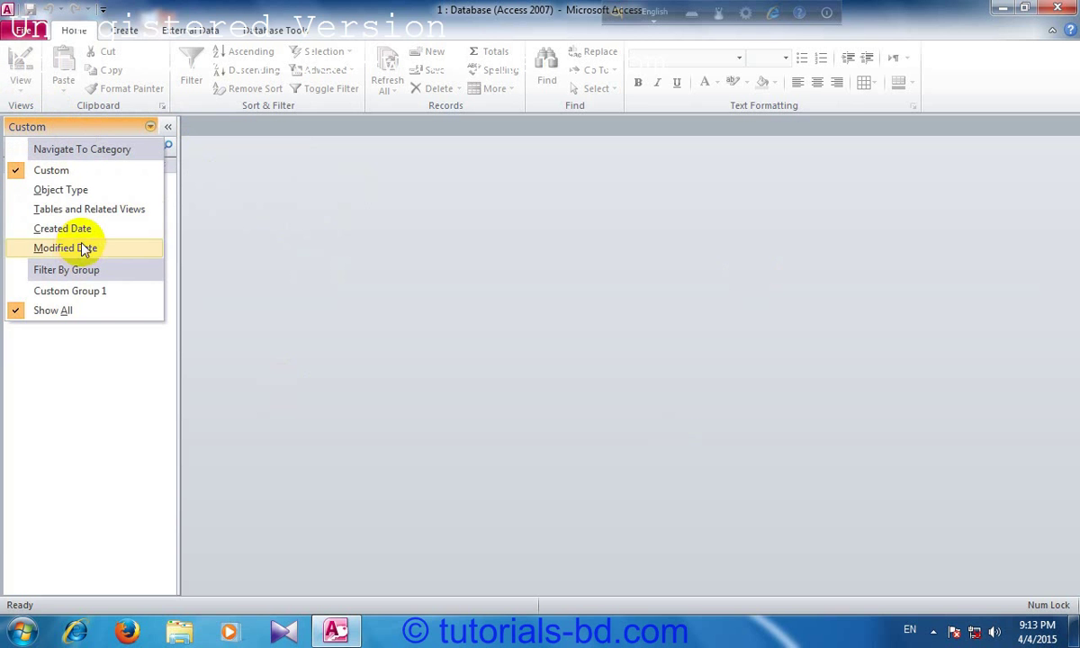
pyautogui.click(103, 310)
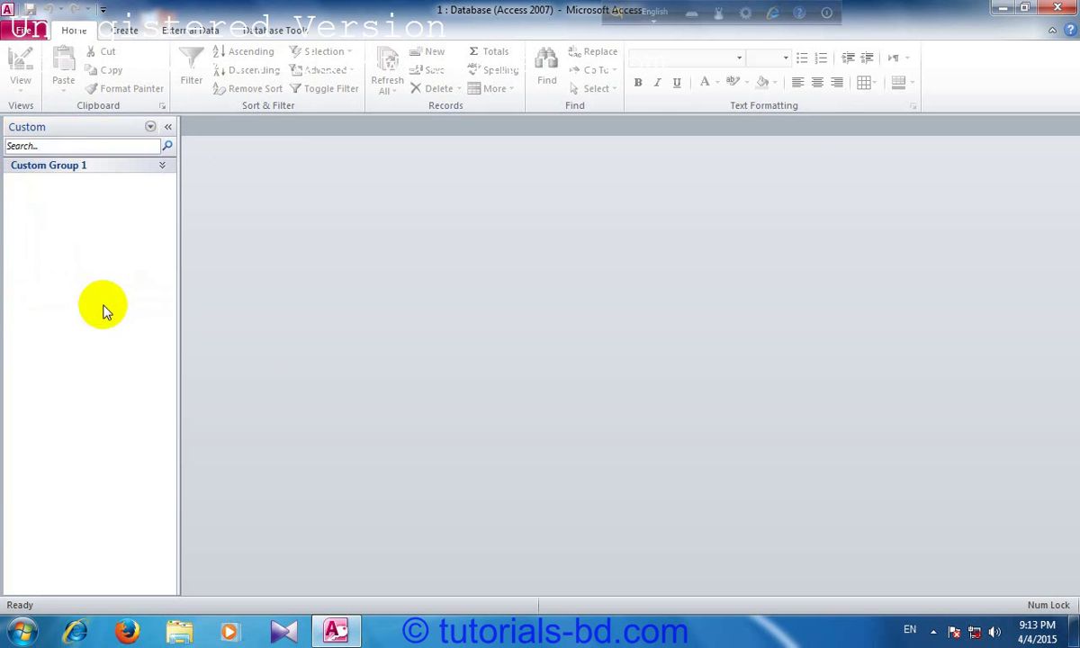
# Step: Set the pane back to Tables and Related Views and test the search box with 'a'
pyautogui.click(93, 127)
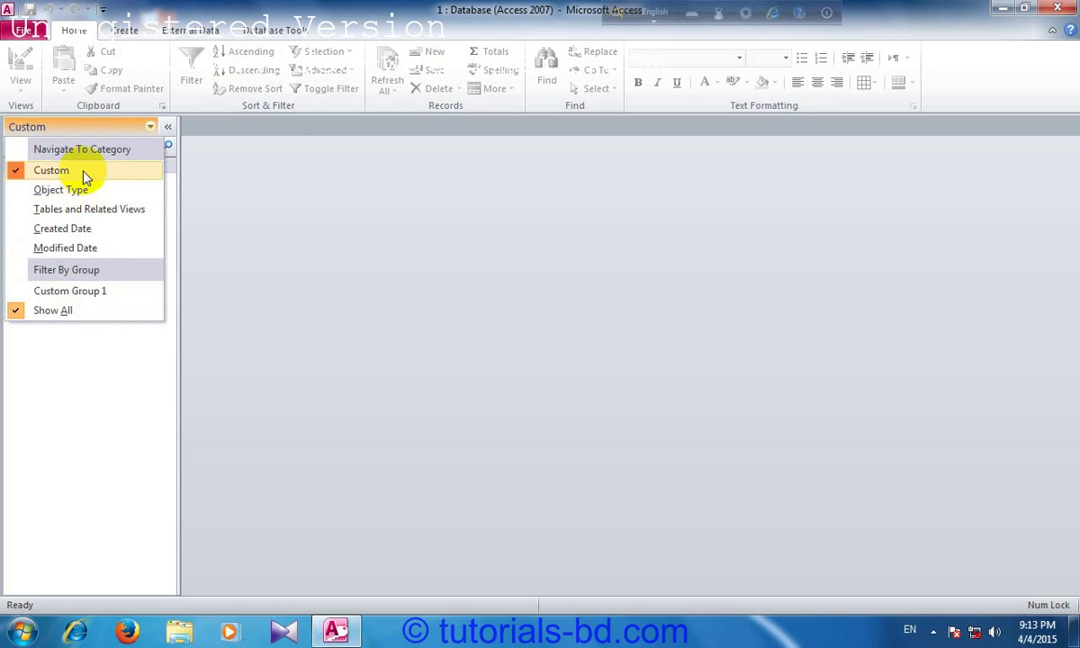
pyautogui.click(79, 211)
pyautogui.click(69, 148)
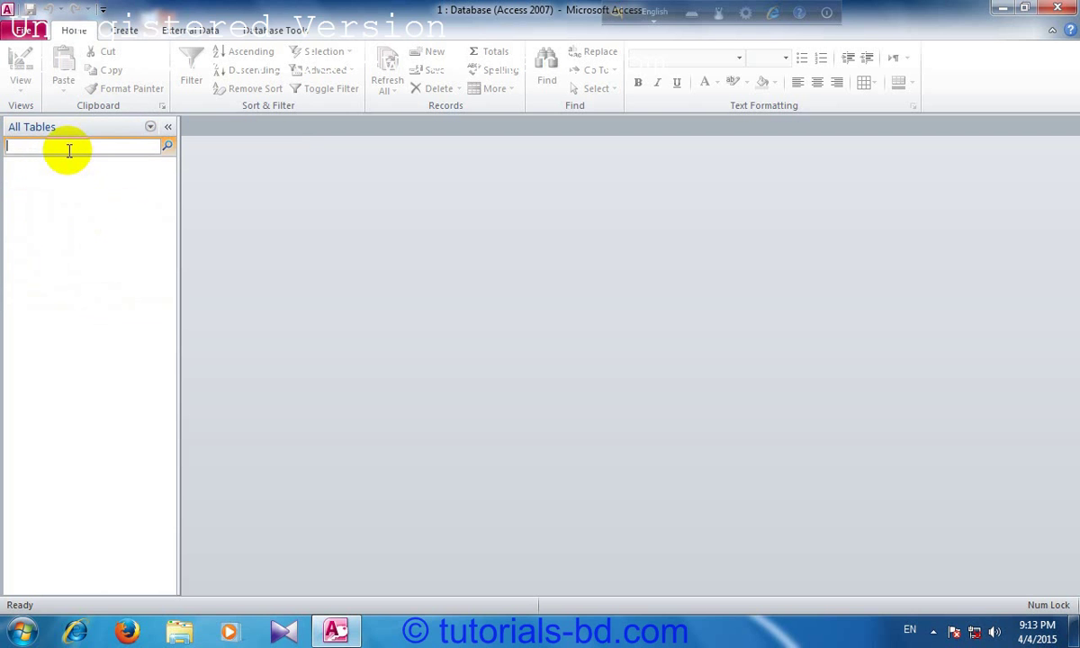
pyautogui.write('a')
pyautogui.press('BackSpace')
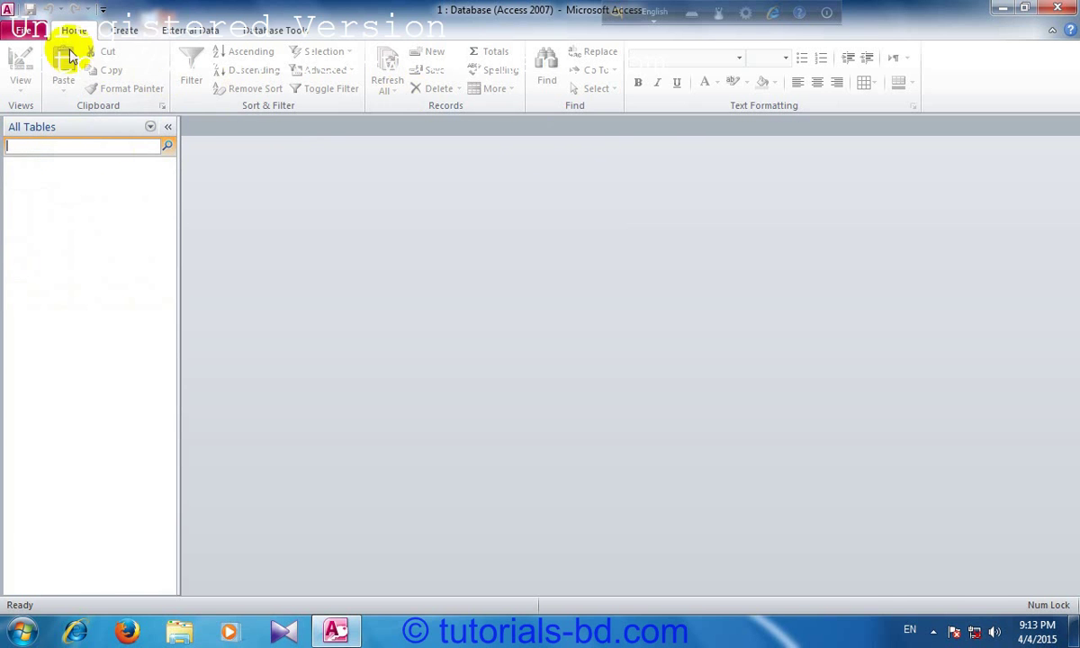
# Step: Create a new blank database keeping the default name Database1
pyautogui.click(25, 30)
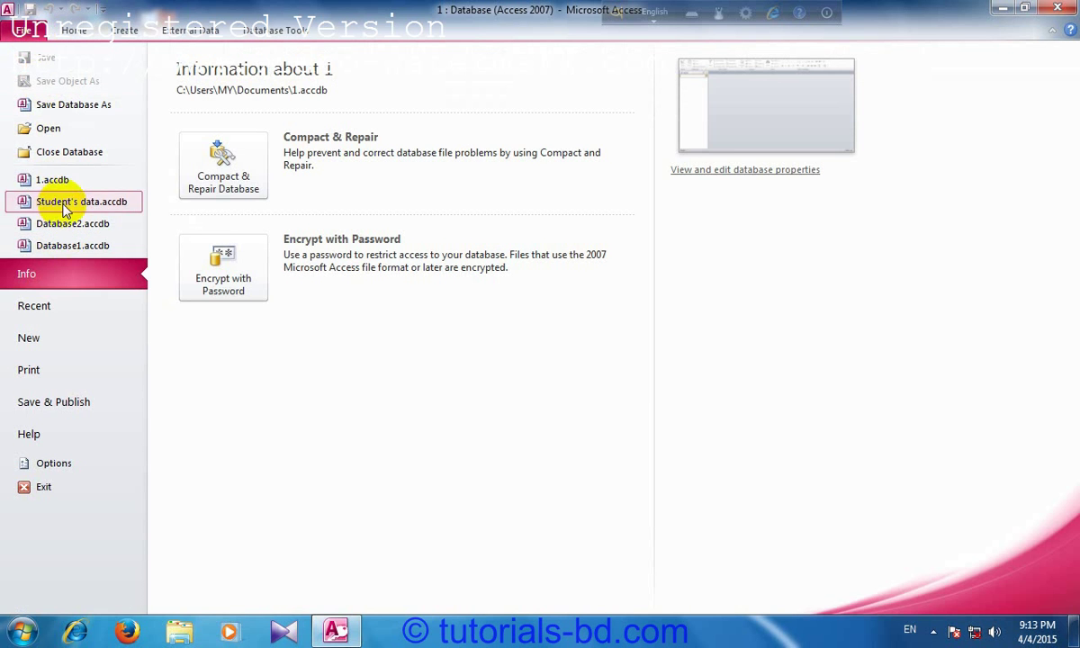
pyautogui.click(74, 338)
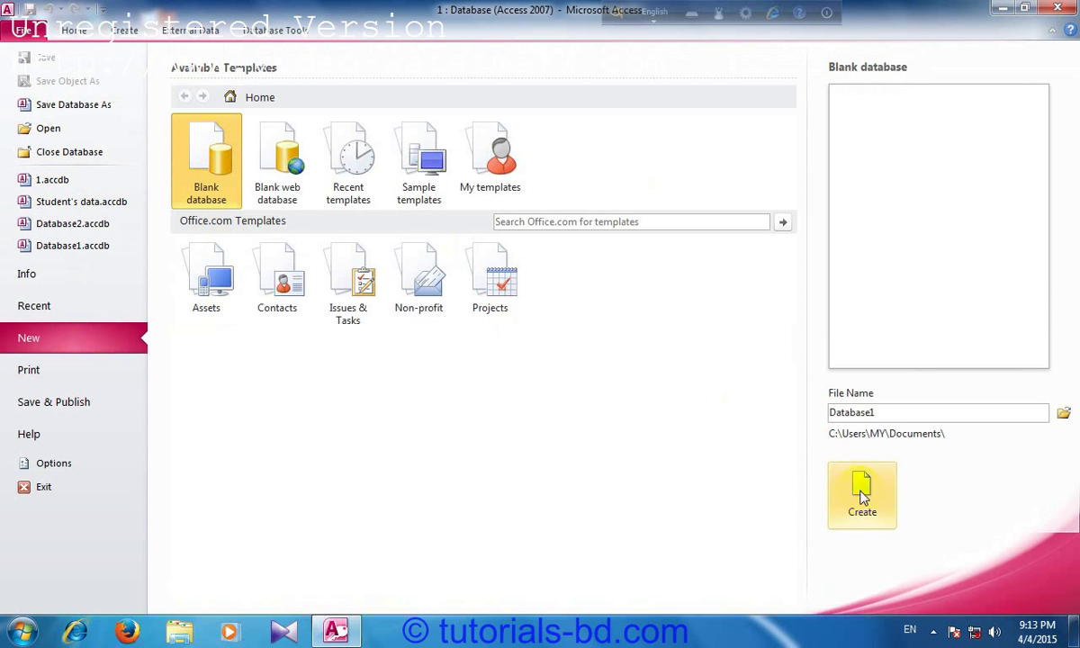
pyautogui.click(862, 495)
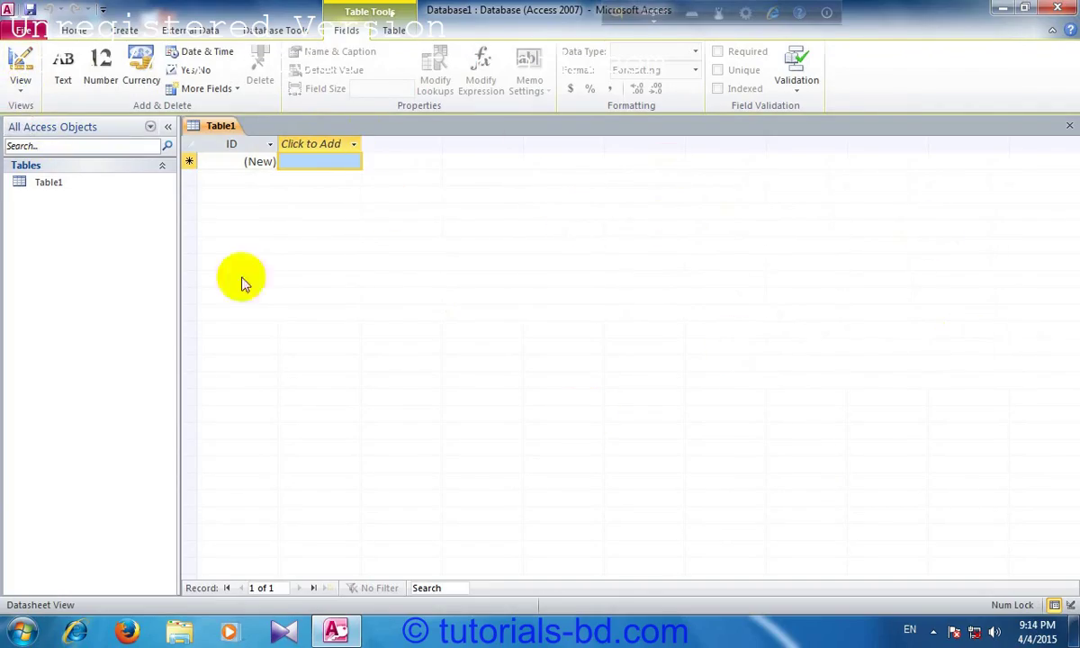
# Step: Switch Table1 to Design View, entering the name Student's data ( Outside) when saving
pyautogui.click(21, 85)
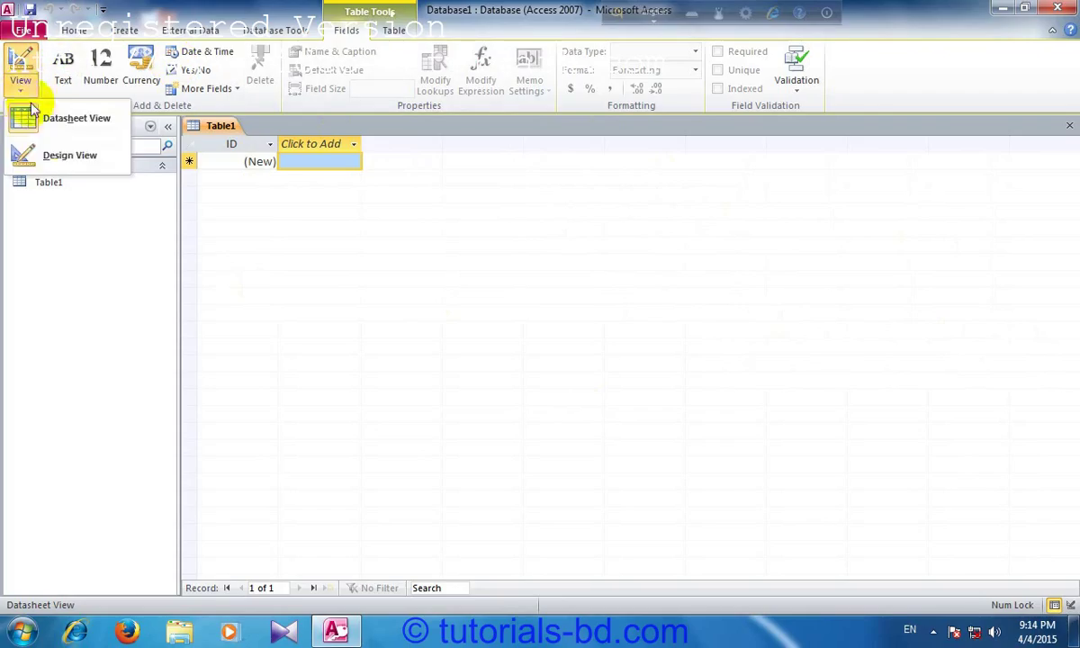
pyautogui.click(53, 160)
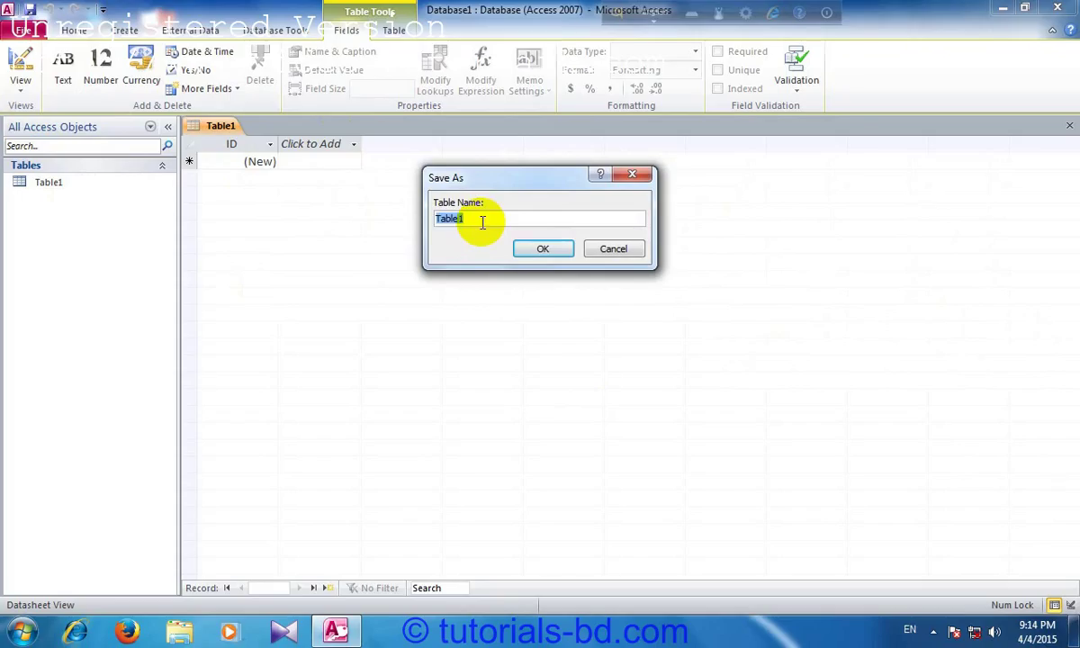
pyautogui.write("Student's data ( Outsid")
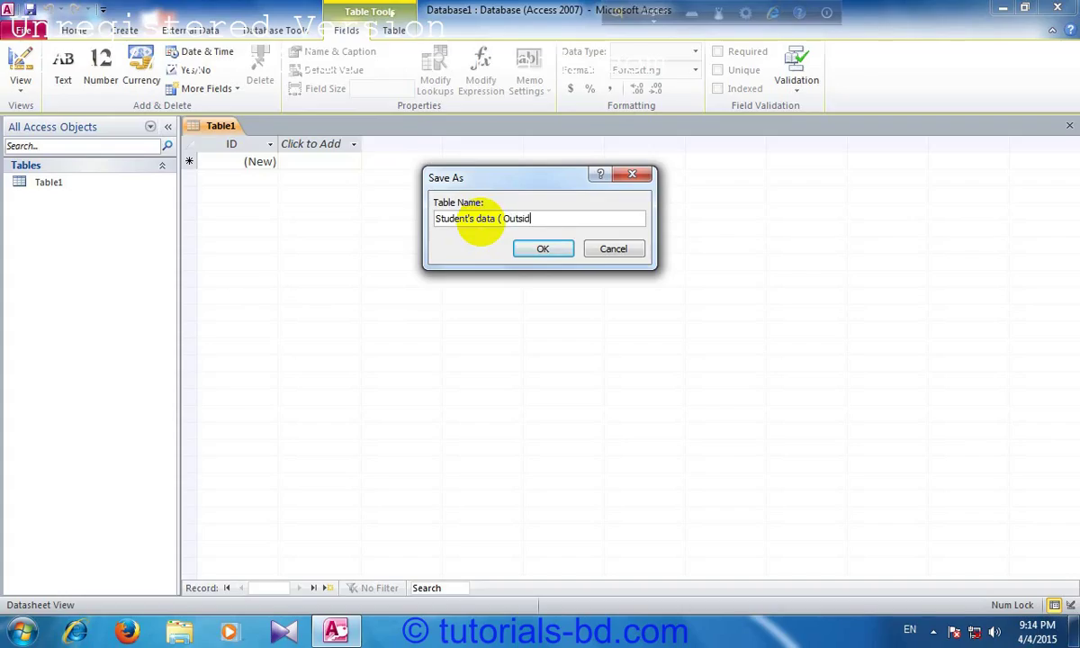
pyautogui.write('e)')
# Step: Save the table as Student's data ( Outside) and rename the ID field to Roll
pyautogui.click(543, 249)
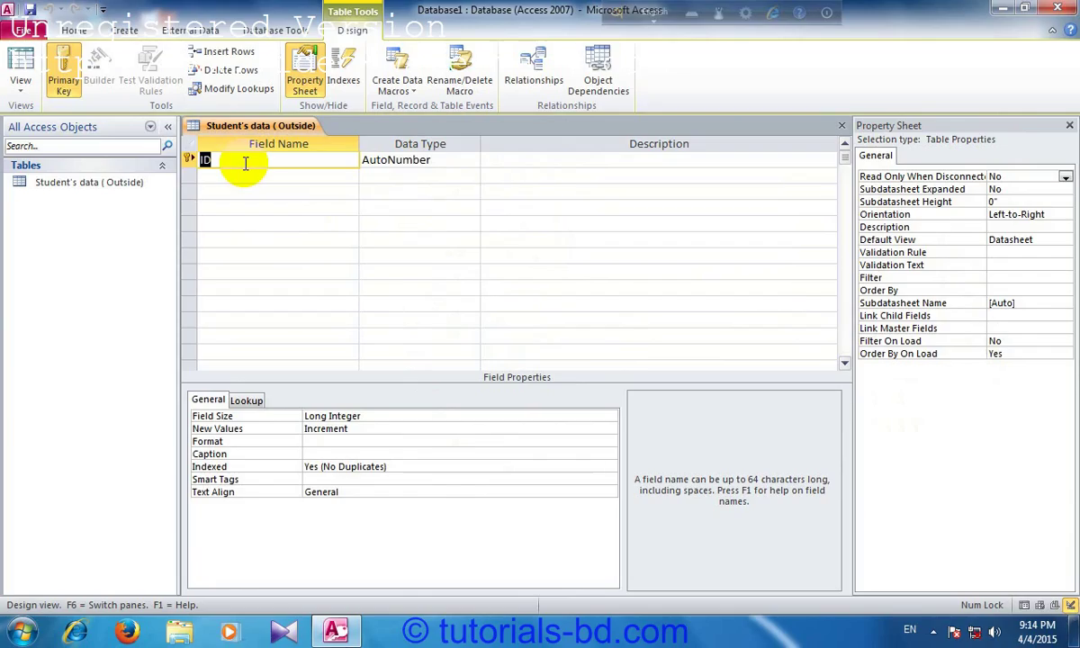
pyautogui.write('Rro')
pyautogui.press('BackSpace')
pyautogui.press('BackSpace')
pyautogui.write('oll')
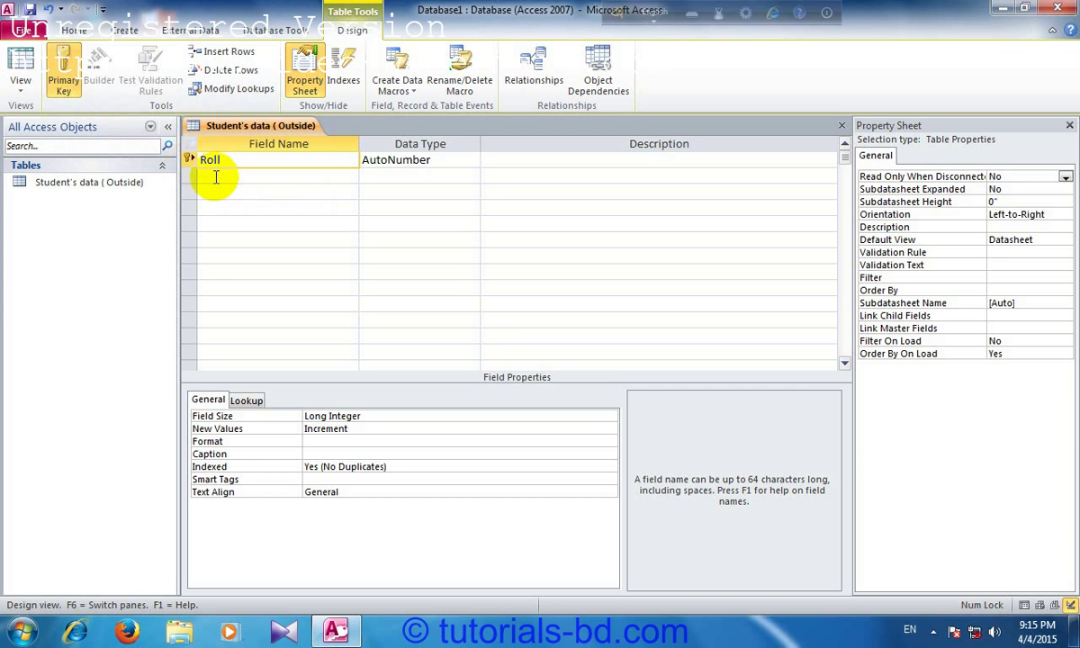
# Step: Add a Name field below Roll, dismissing the reserved-word warning
pyautogui.click(223, 166)
pyautogui.click(223, 178)
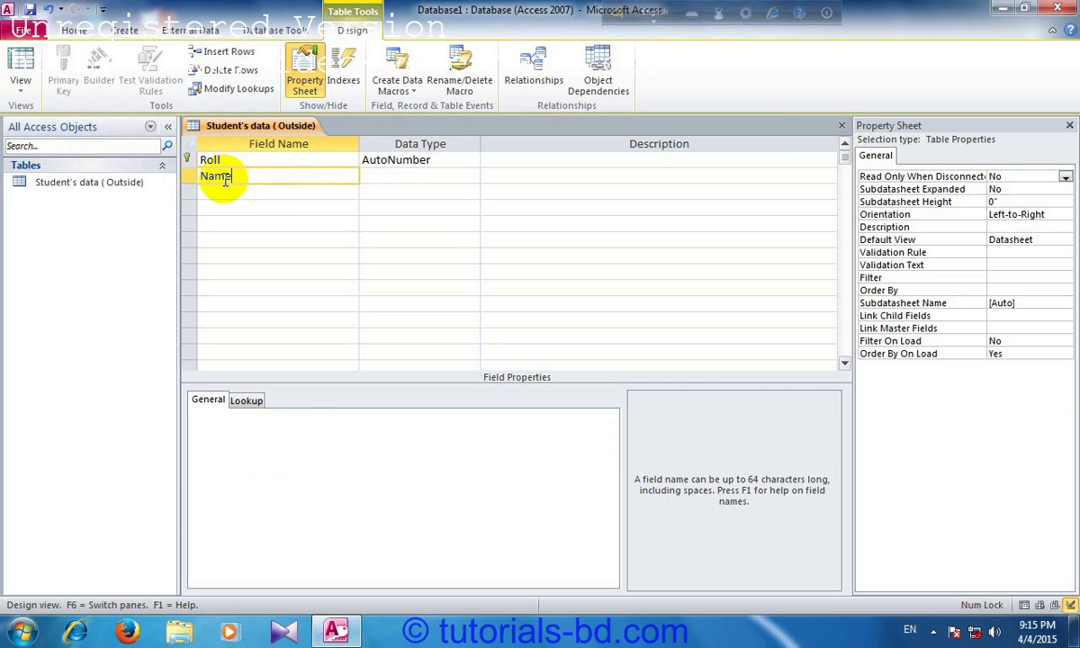
pyautogui.press('Tab')
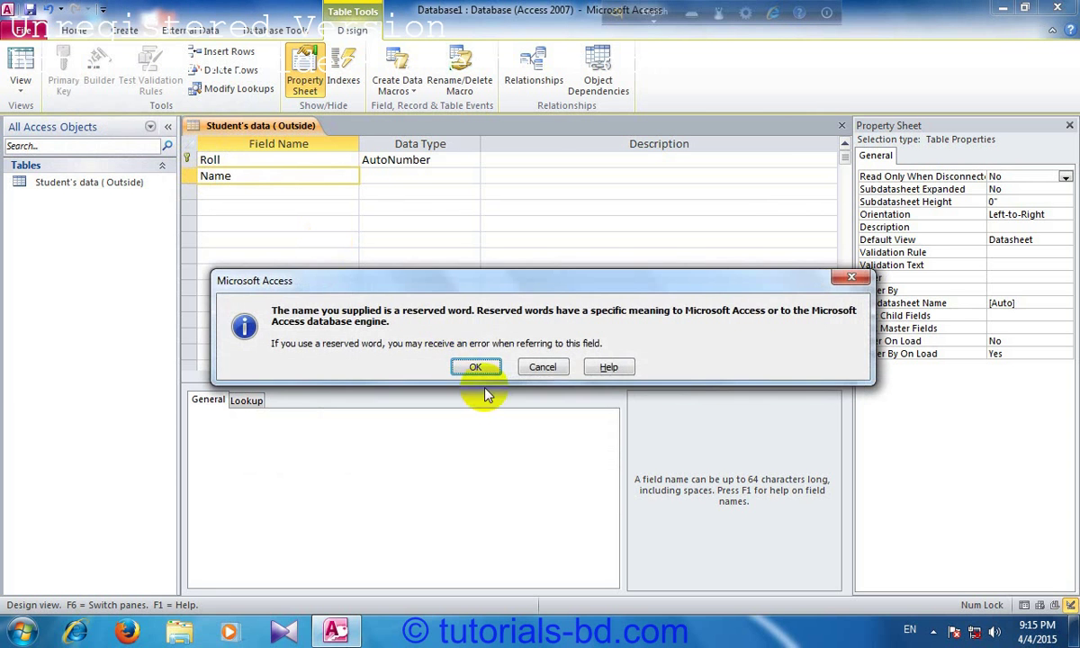
pyautogui.click(475, 369)
pyautogui.click(205, 159)
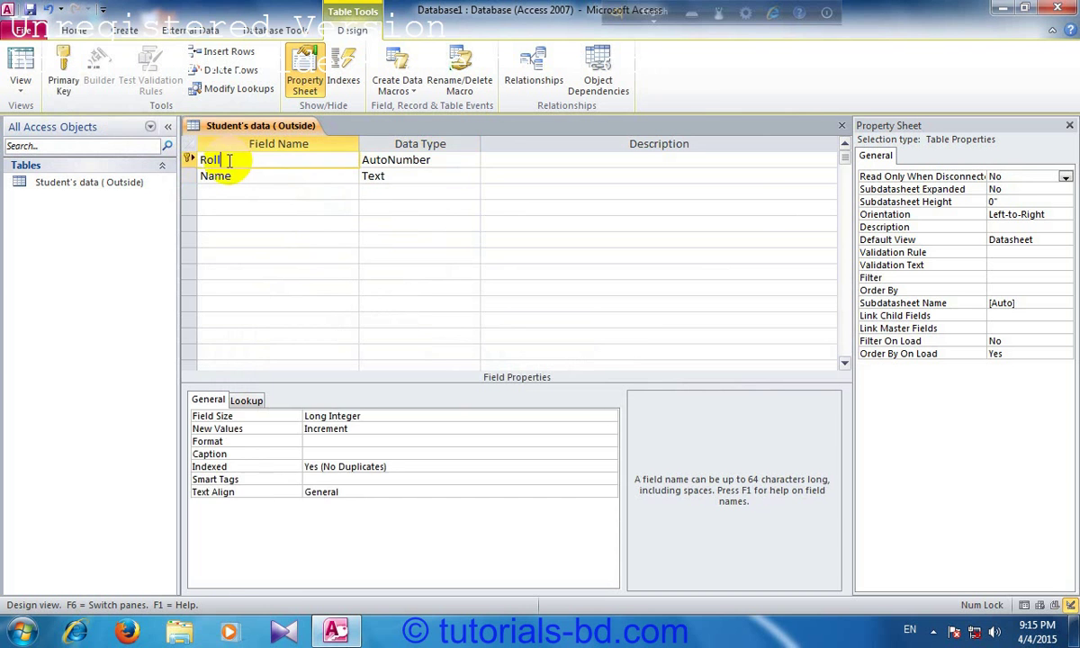
pyautogui.click(190, 177)
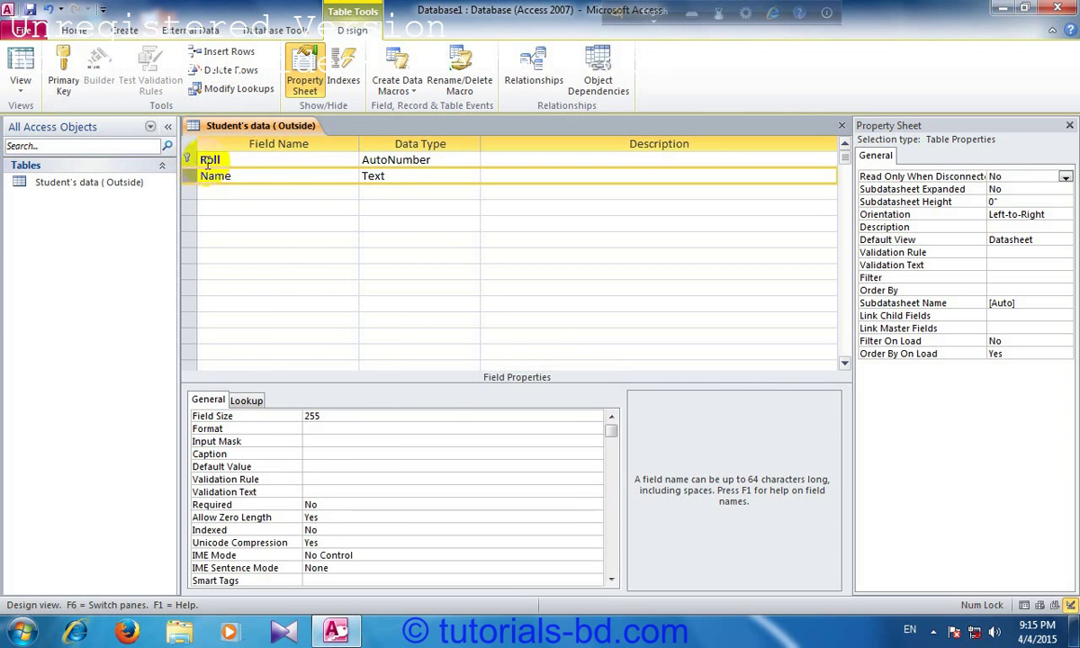
pyautogui.rightClick(209, 160)
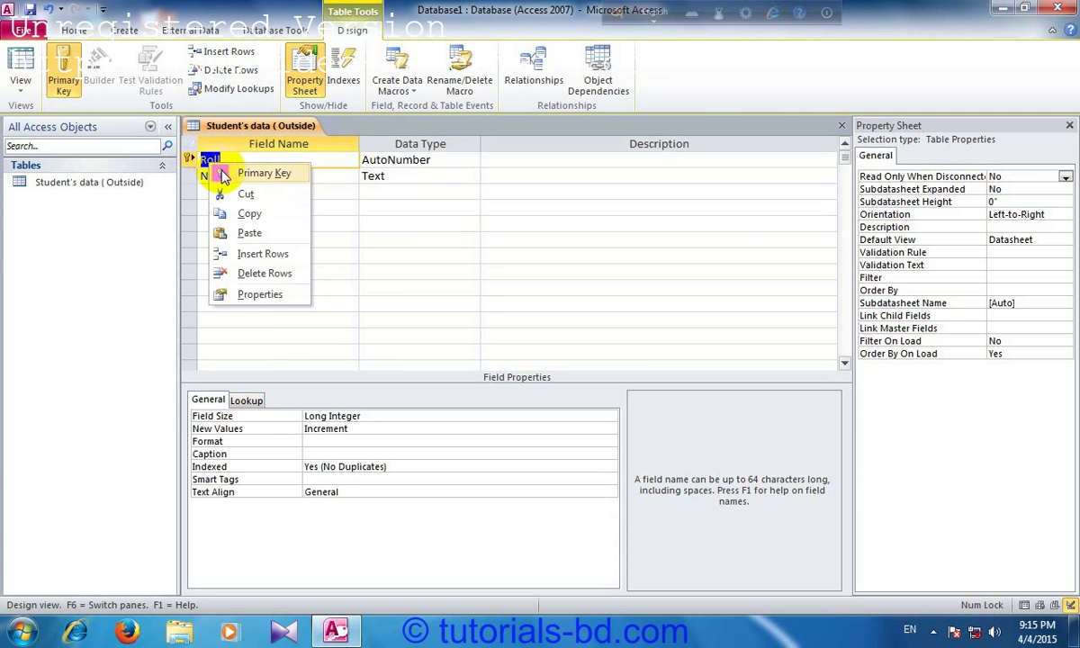
pyautogui.click(216, 173)
pyautogui.rightClick(226, 176)
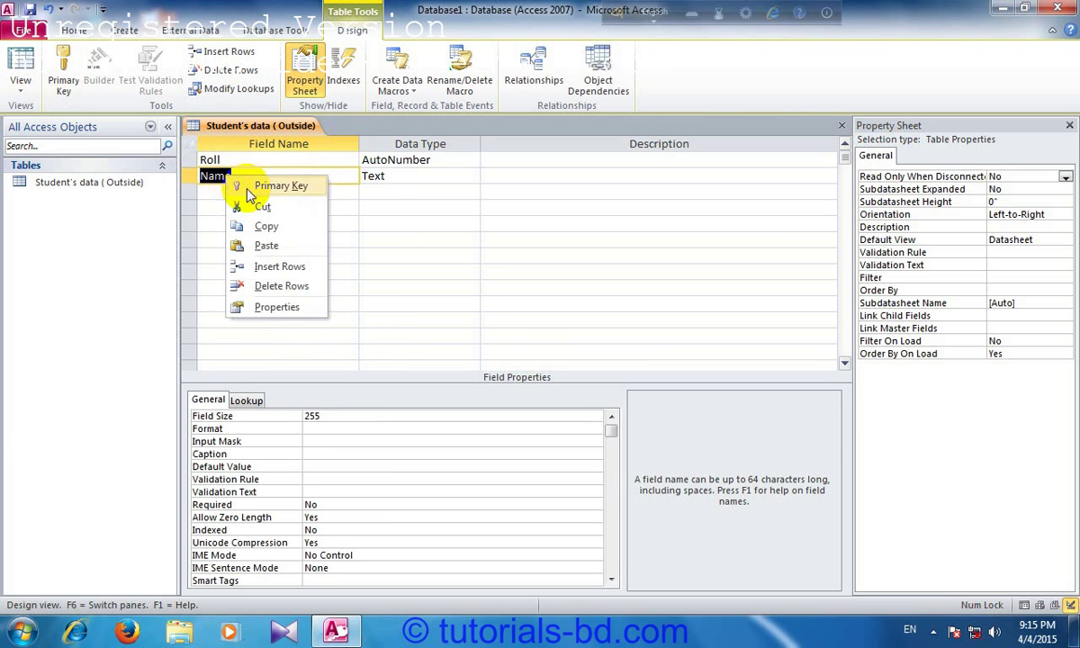
pyautogui.click(245, 186)
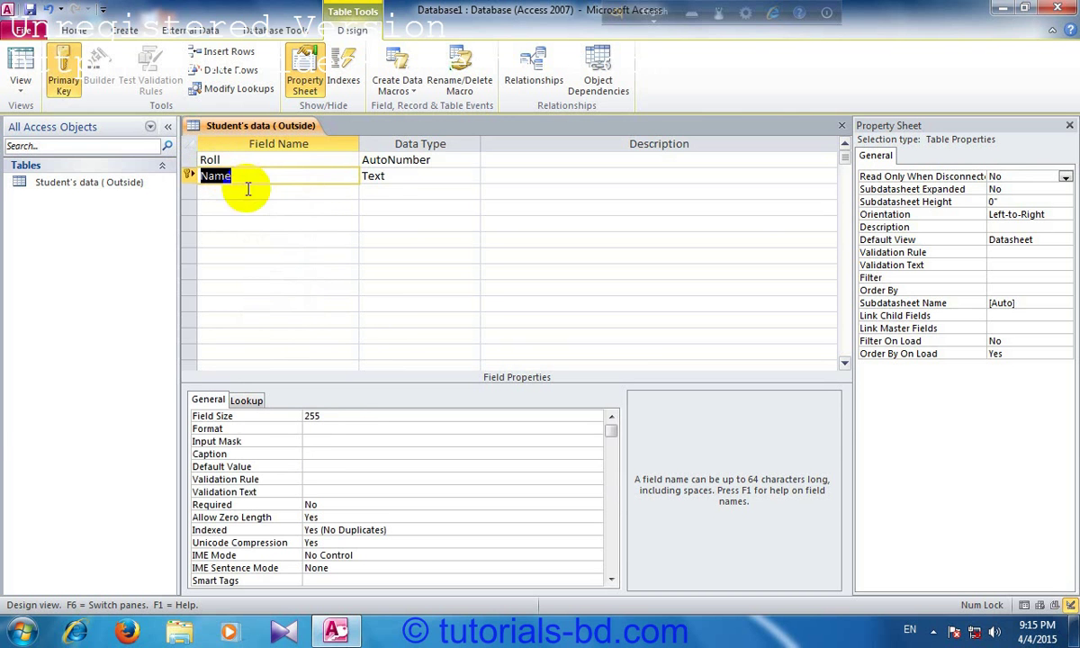
pyautogui.rightClick(210, 158)
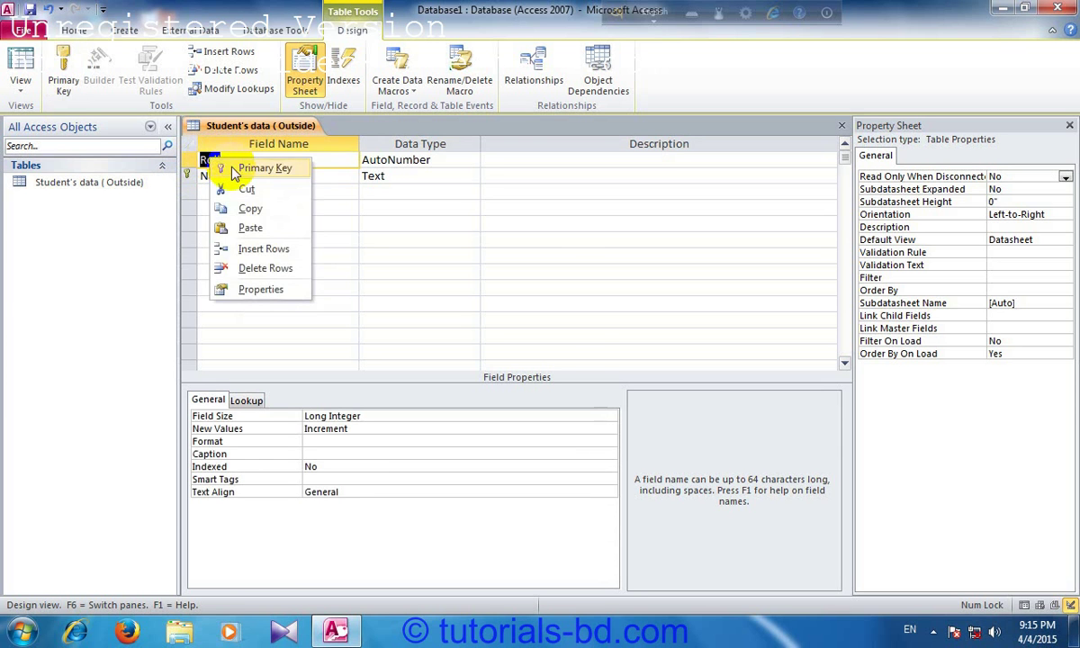
pyautogui.click(241, 168)
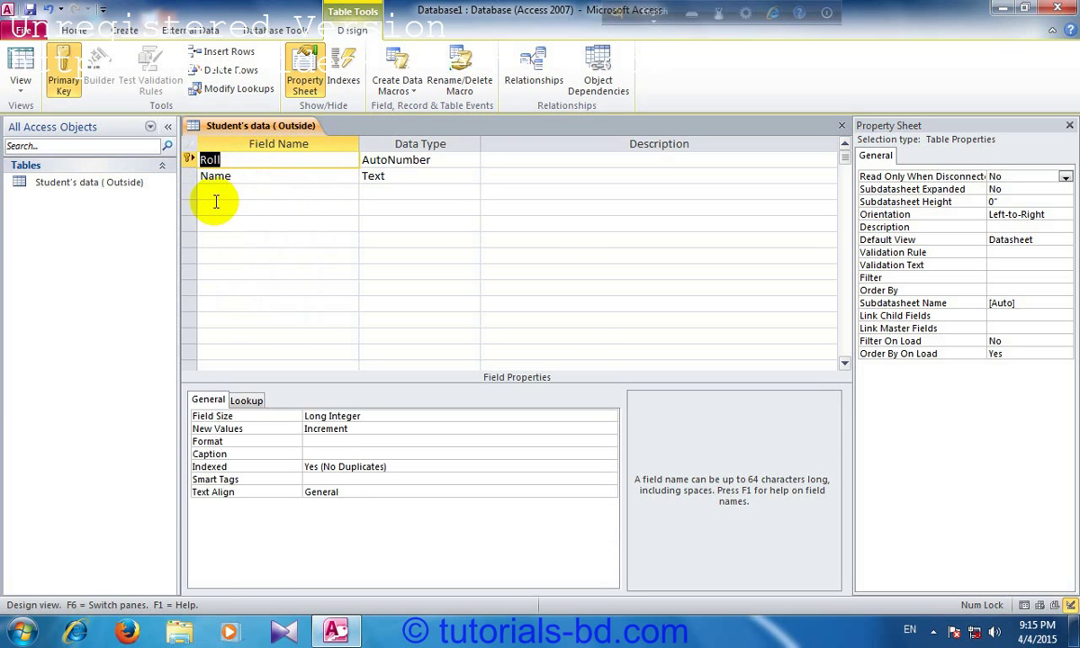
pyautogui.rightClick(213, 175)
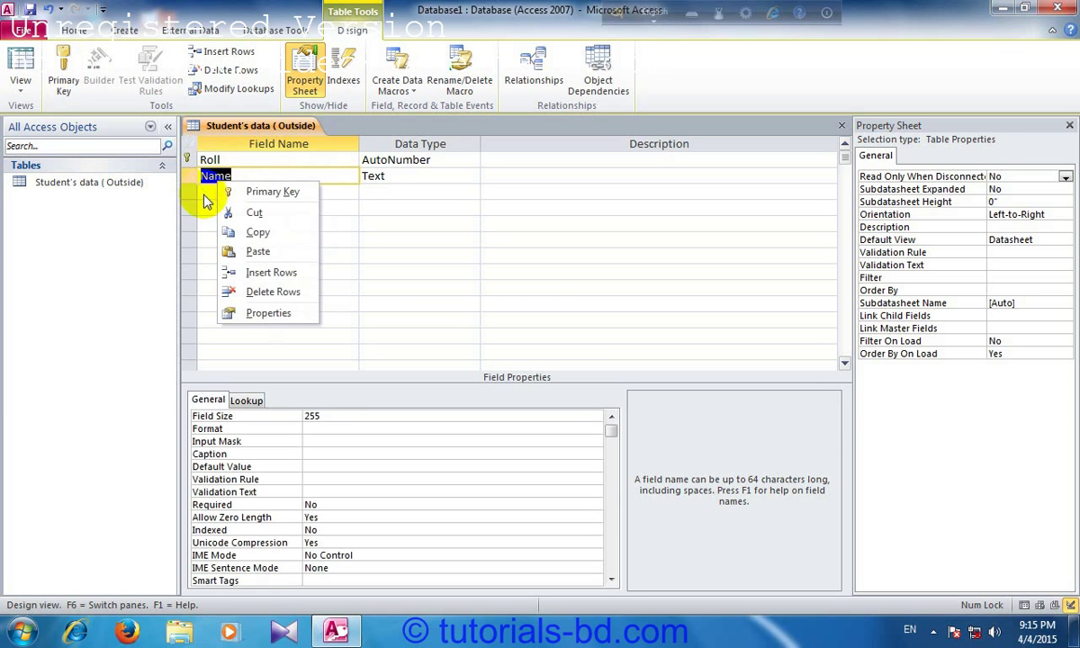
pyautogui.click(213, 192)
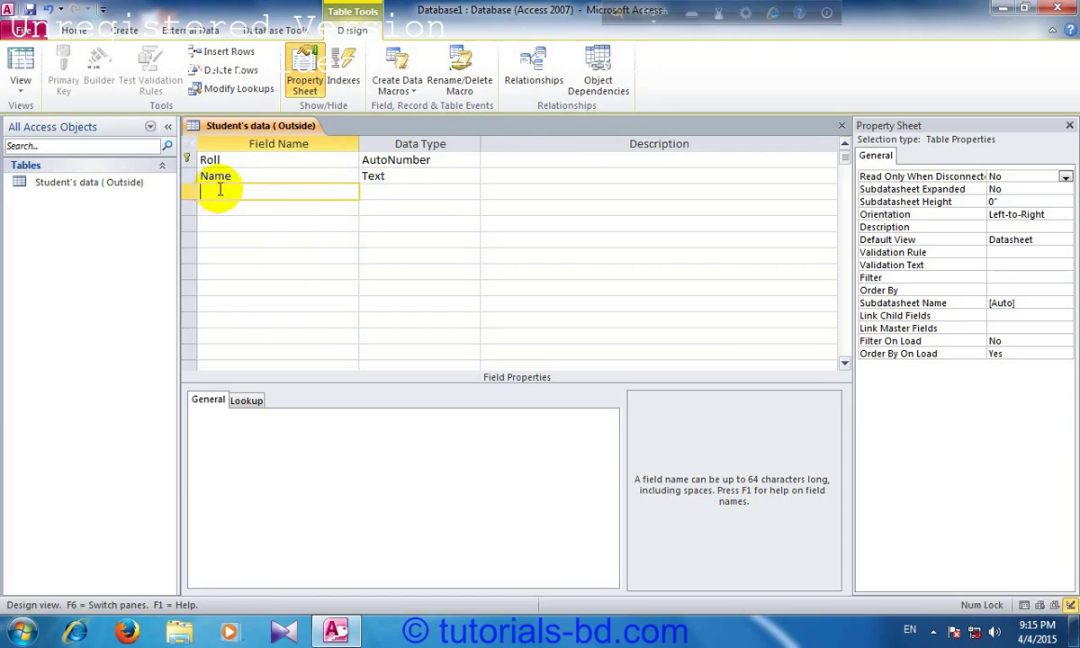
pyautogui.click(298, 158)
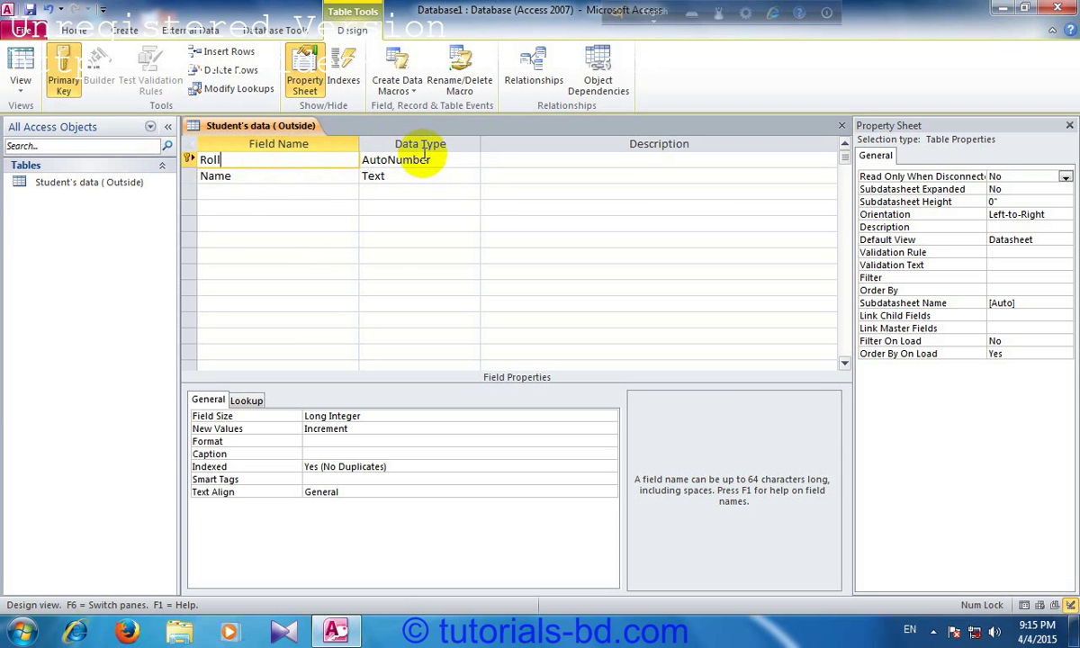
# Step: Change the Roll field's data type to Number
pyautogui.click(423, 159)
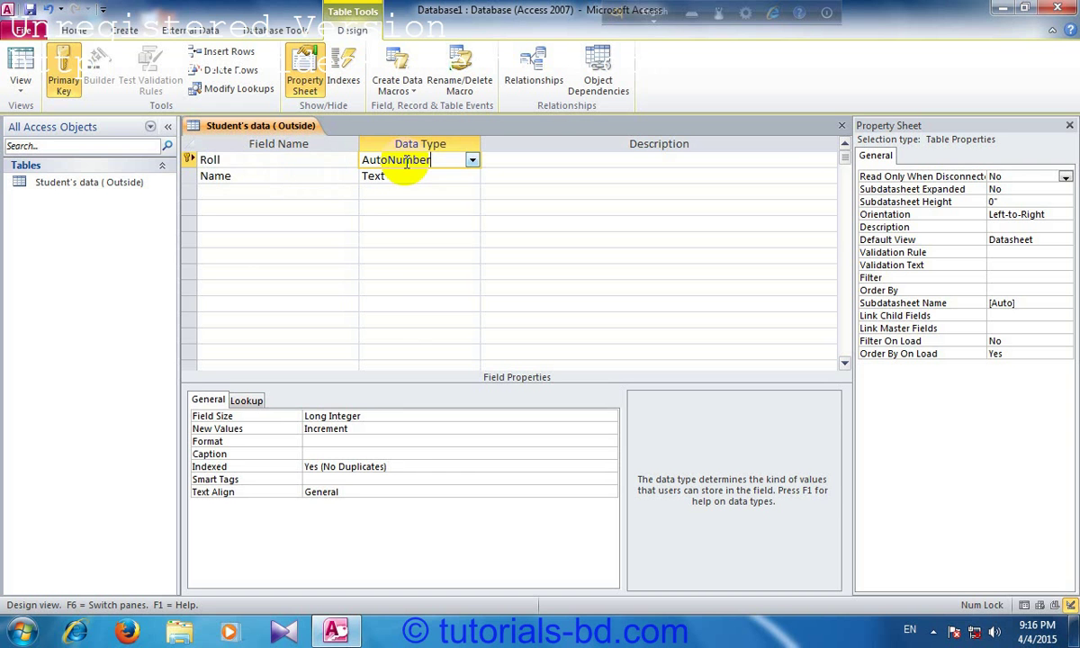
pyautogui.click(472, 160)
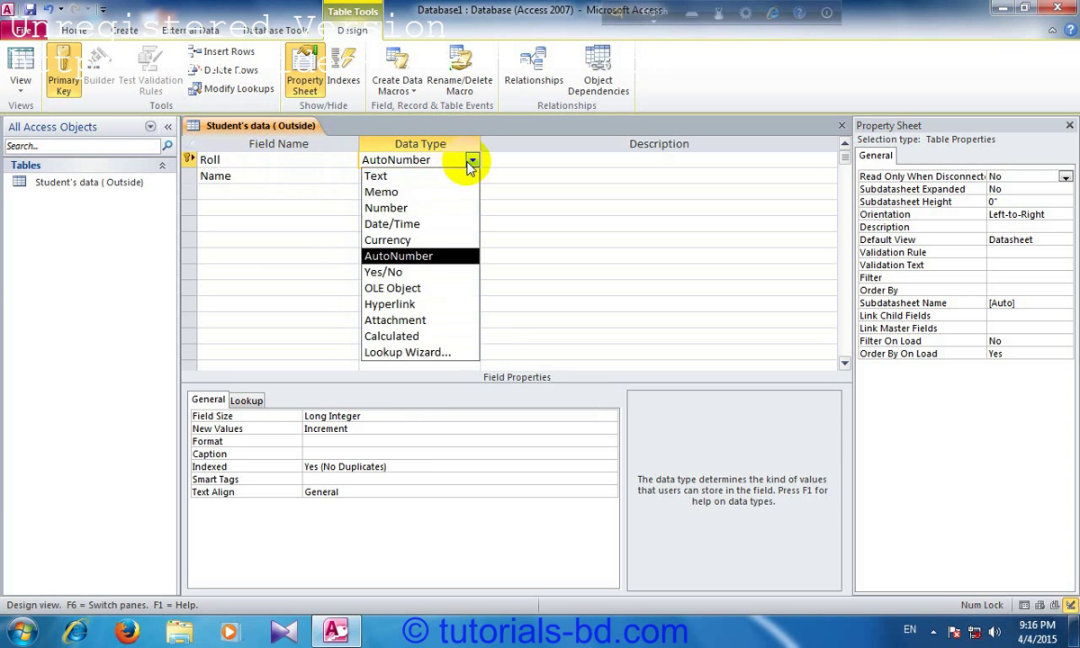
pyautogui.click(409, 207)
# Step: Bring up the data type list for the Name field
pyautogui.click(266, 175)
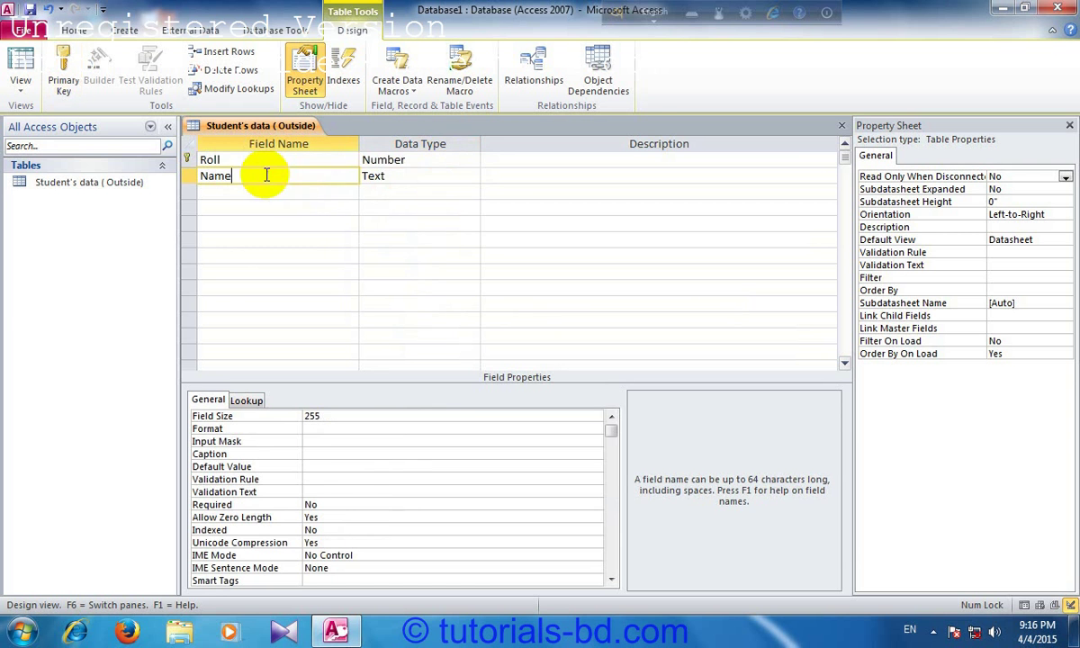
pyautogui.click(405, 175)
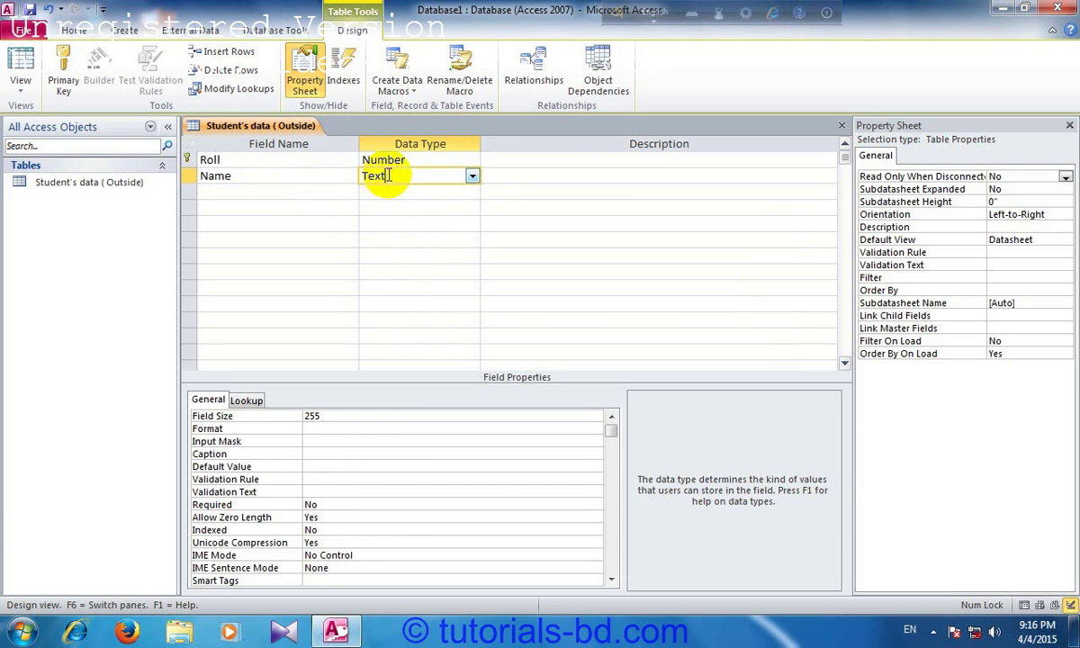
pyautogui.click(471, 176)
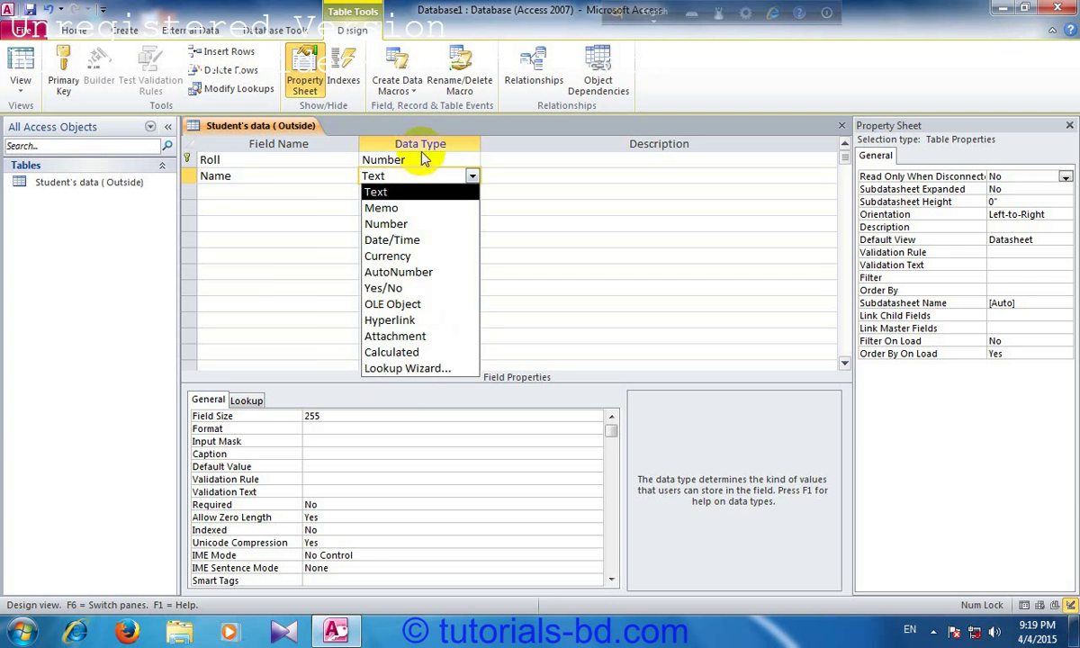
# Step: Keep Name as Text, then add a 'Joinig Date' field with the Date/Time data type
pyautogui.click(472, 176)
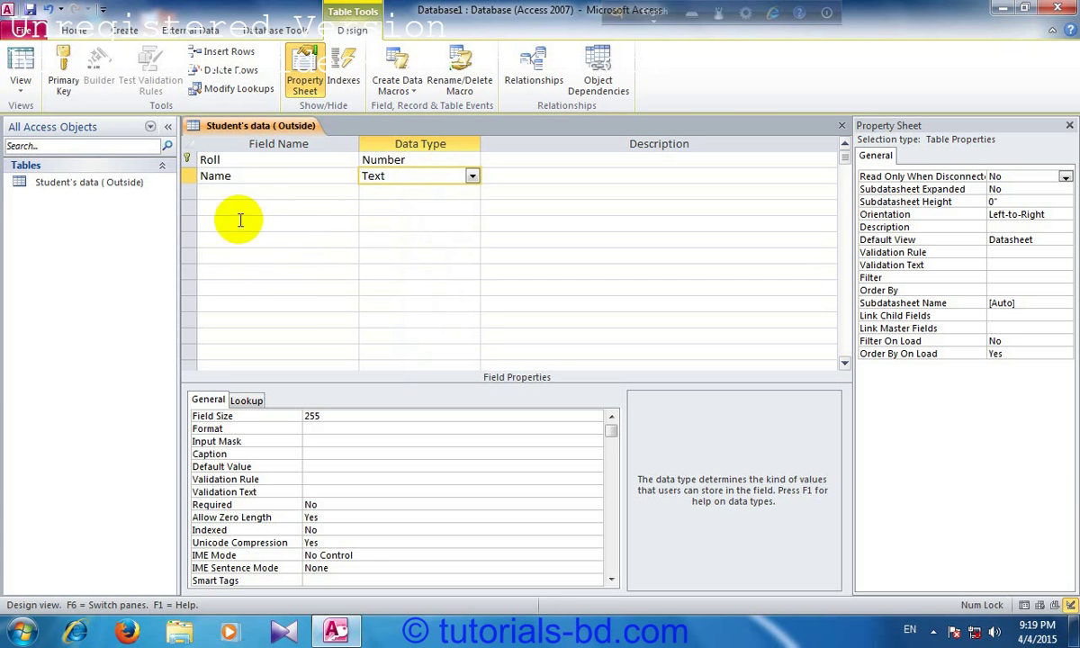
pyautogui.click(256, 196)
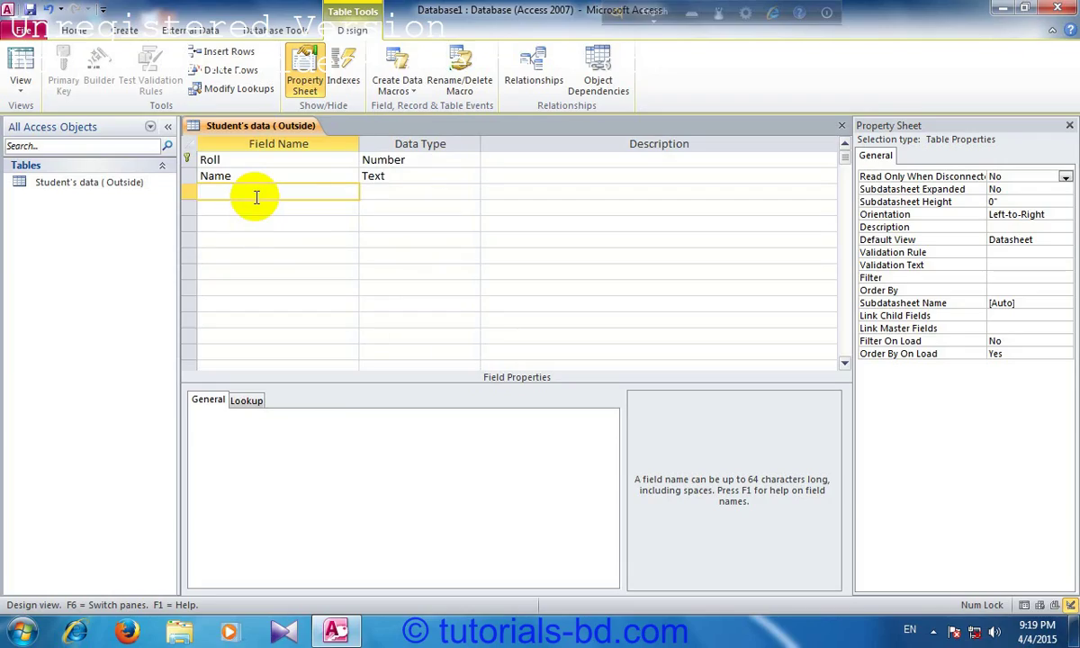
pyautogui.write('Joinig Date')
pyautogui.click(369, 192)
pyautogui.click(471, 192)
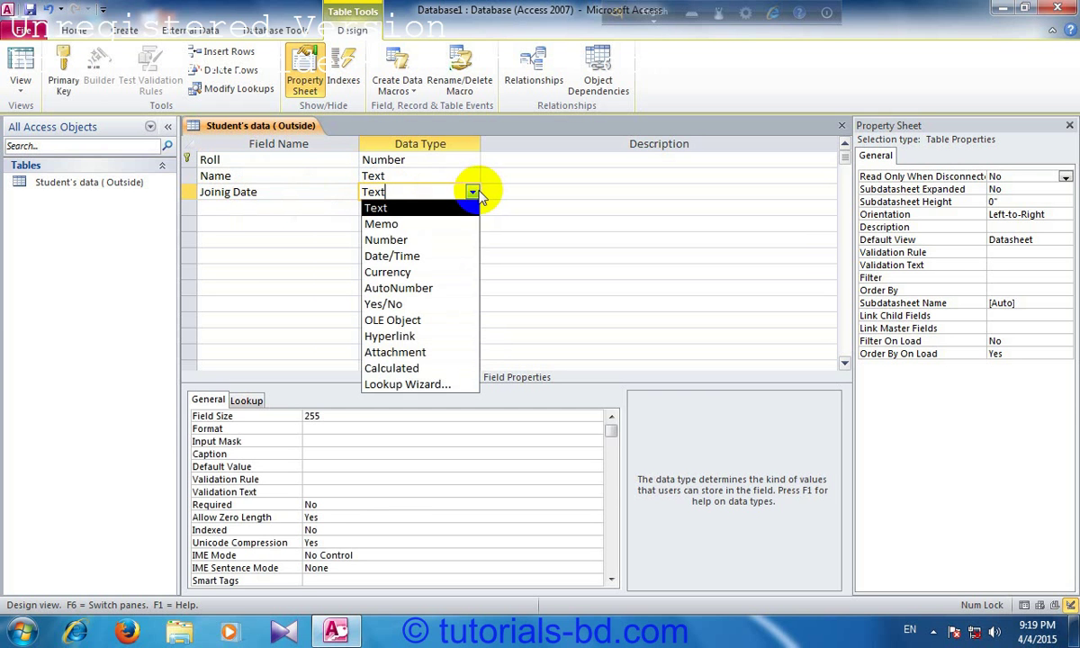
pyautogui.click(400, 256)
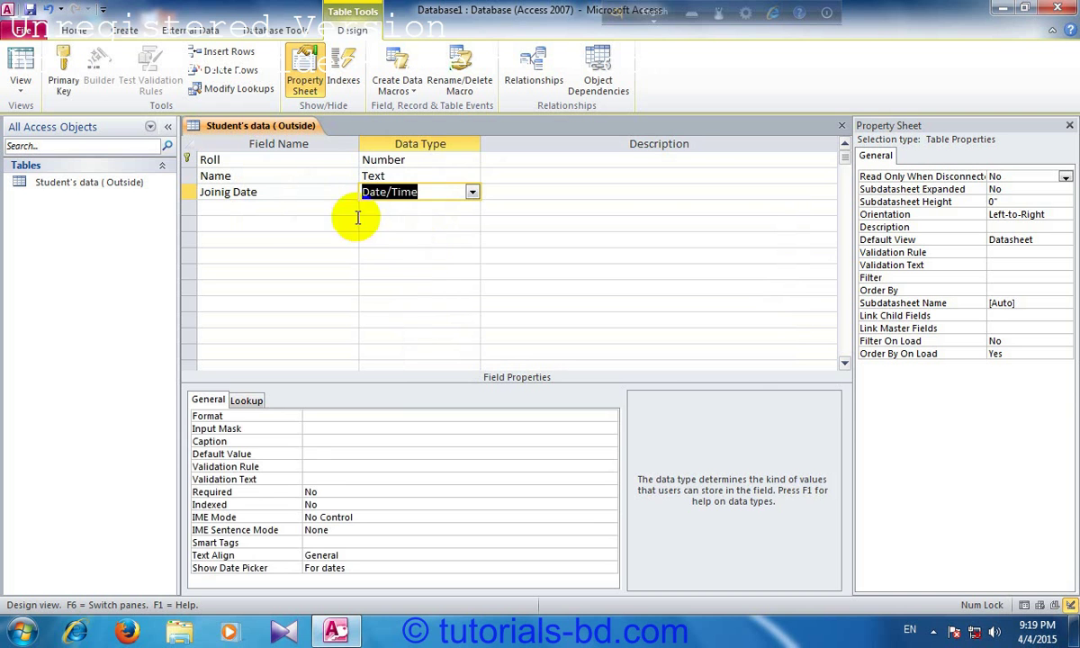
pyautogui.click(266, 213)
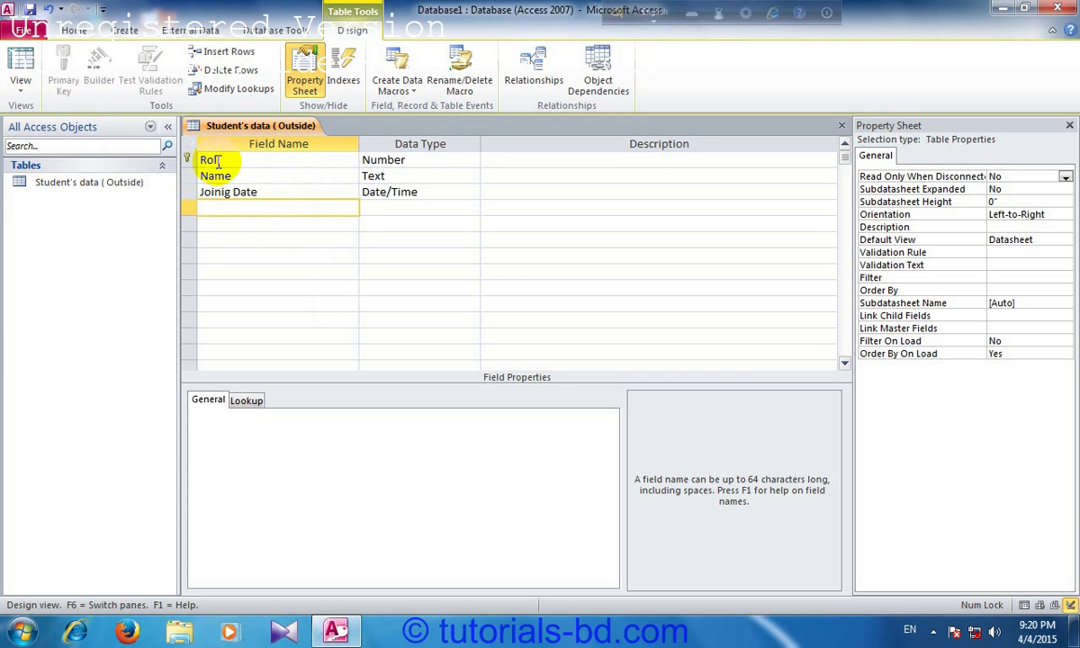
# Step: Switch the table to Datasheet View, saving the design when prompted
pyautogui.click(22, 90)
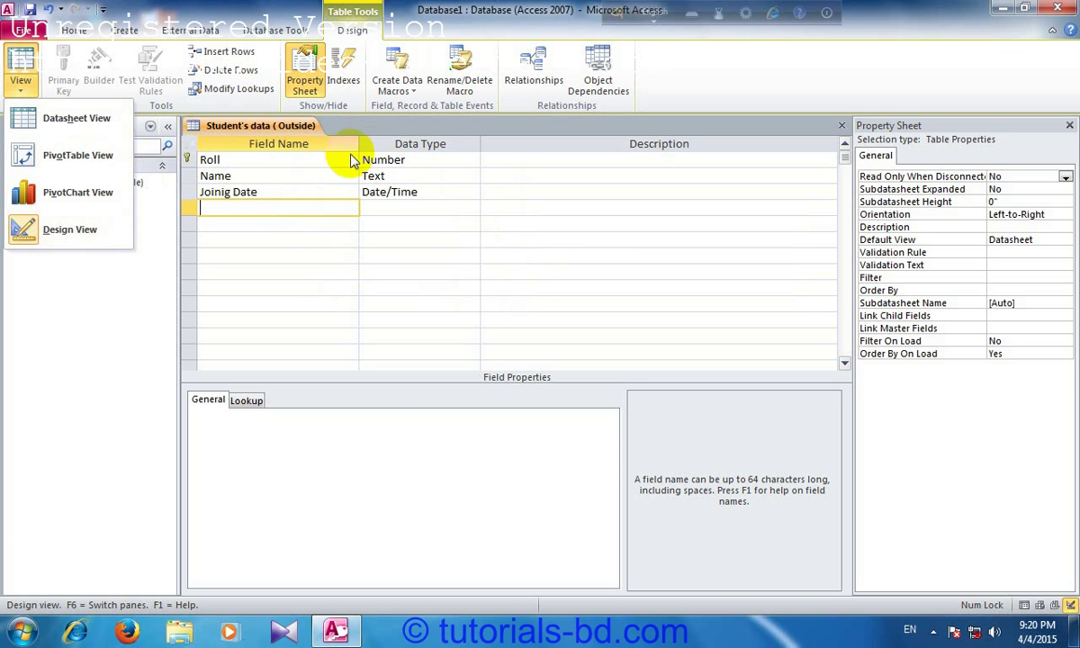
pyautogui.click(313, 193)
pyautogui.click(316, 197)
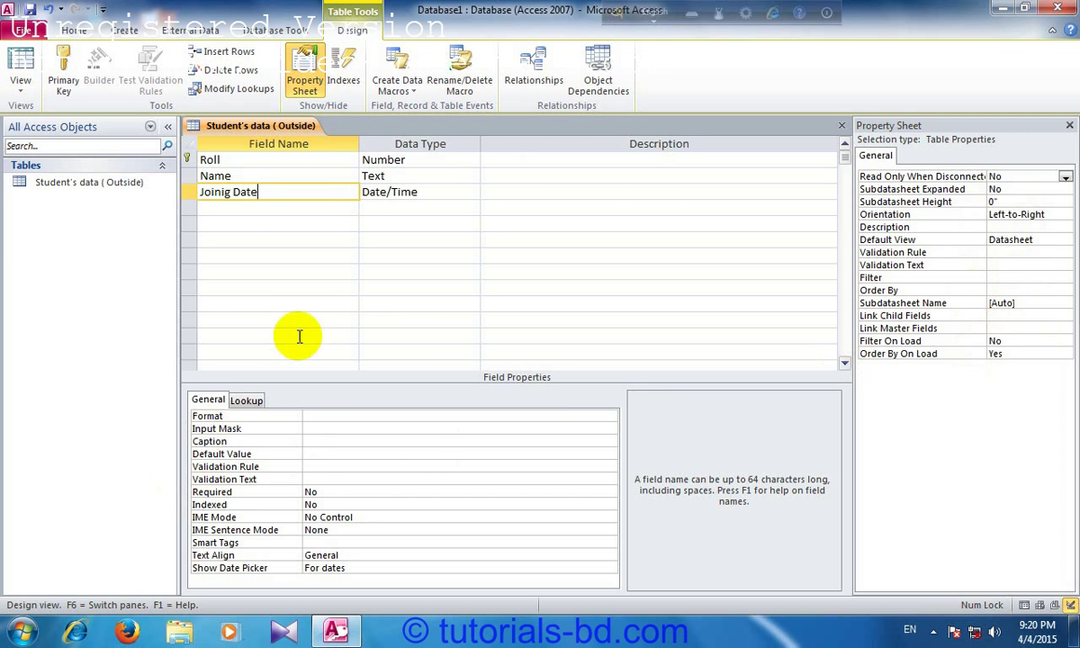
pyautogui.click(21, 88)
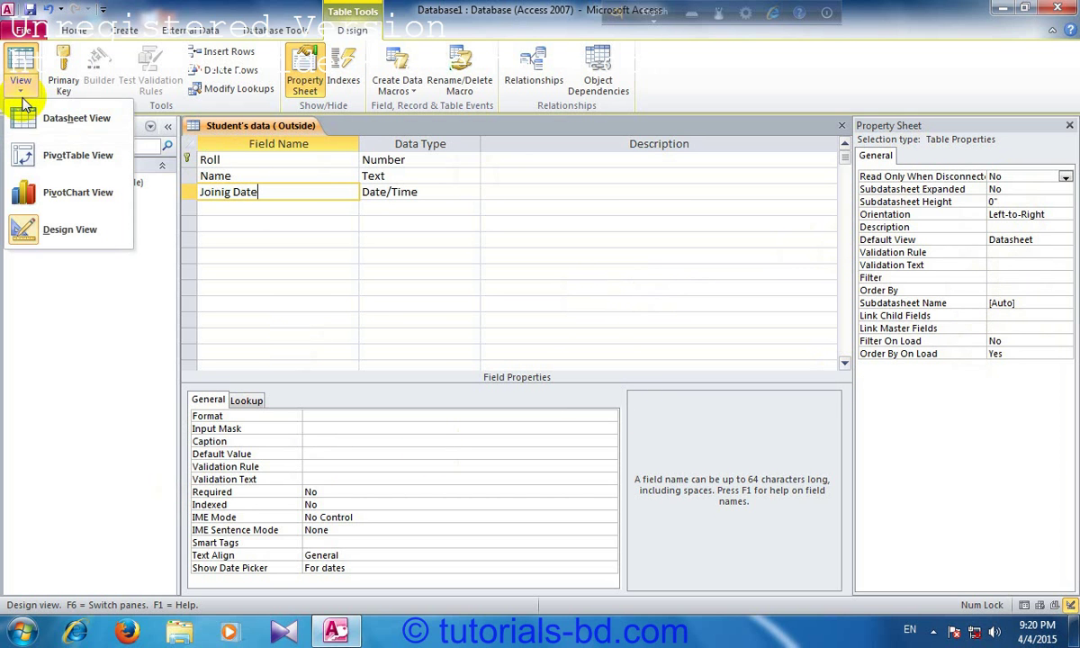
pyautogui.click(73, 123)
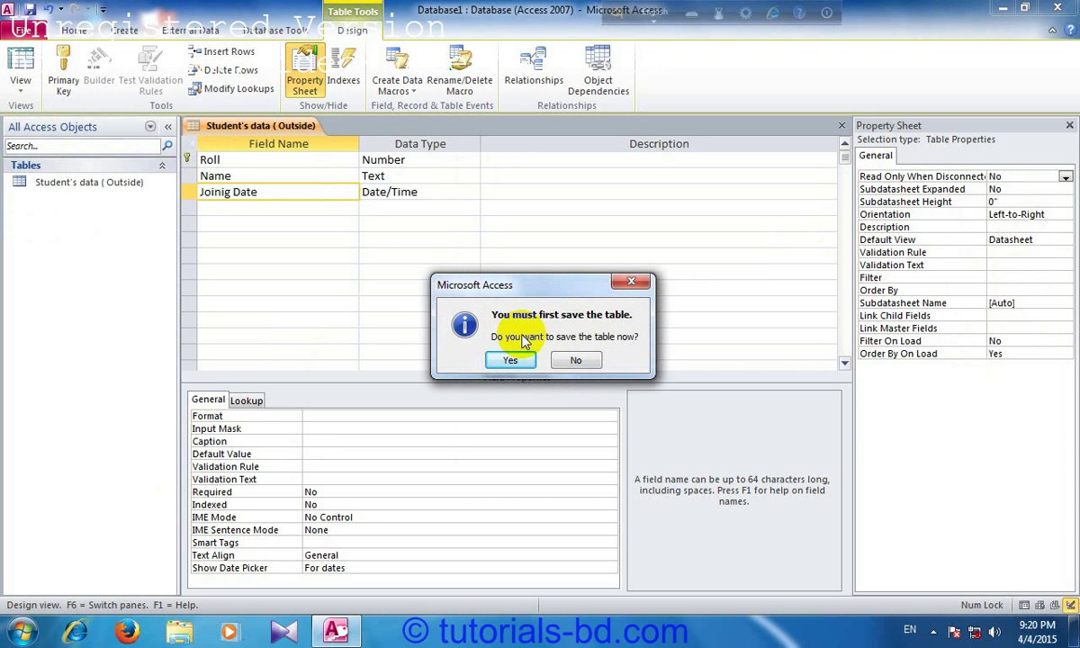
pyautogui.click(510, 361)
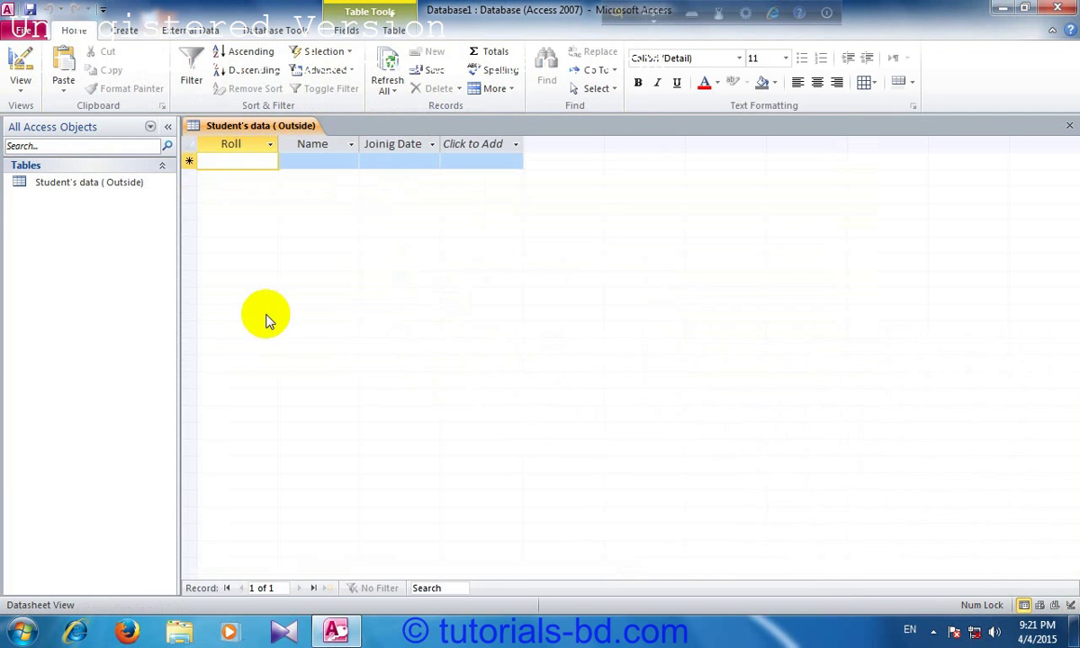
# Step: Move through the new record's Roll, Name and Joinig Date cells, ending in Roll
pyautogui.click(312, 154)
pyautogui.press('Tab')
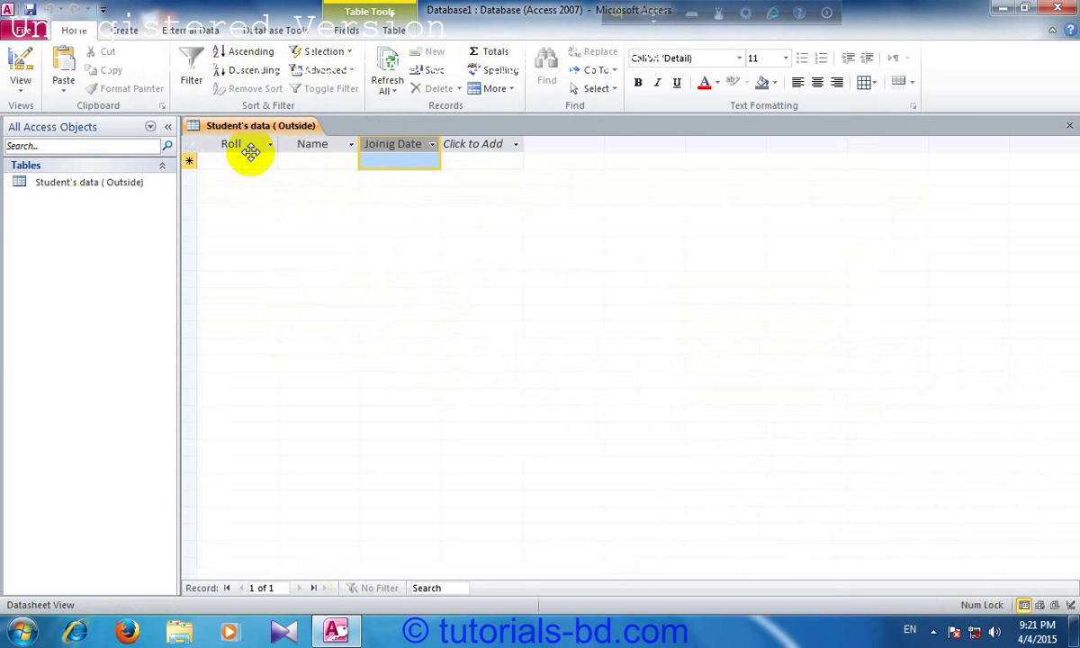
pyautogui.click(245, 162)
pyautogui.click(314, 162)
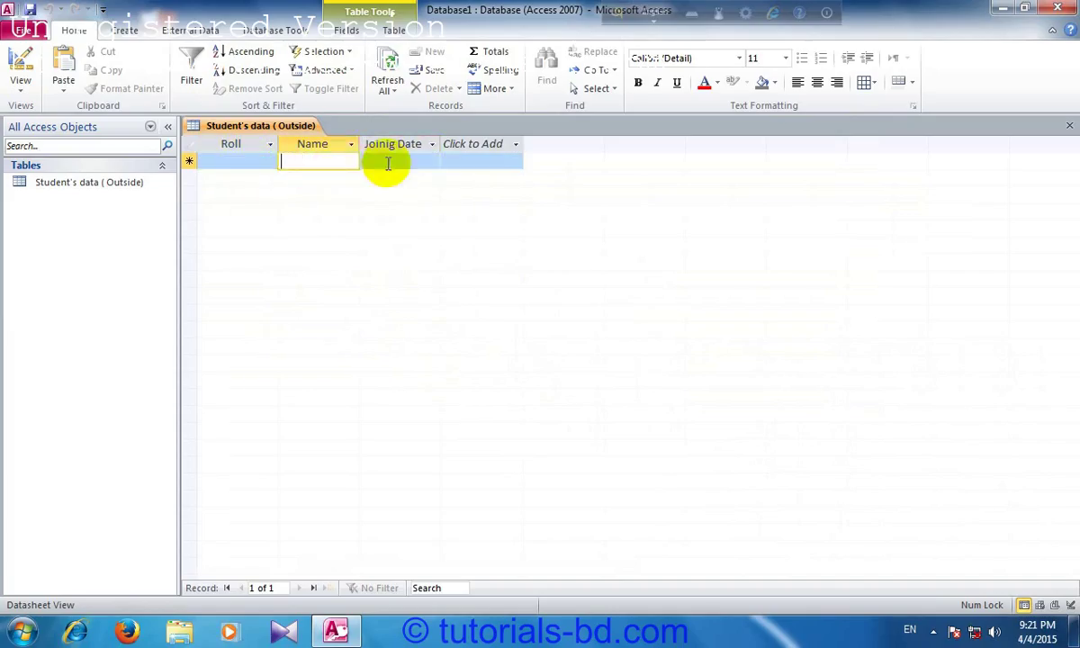
pyautogui.click(387, 163)
pyautogui.click(249, 163)
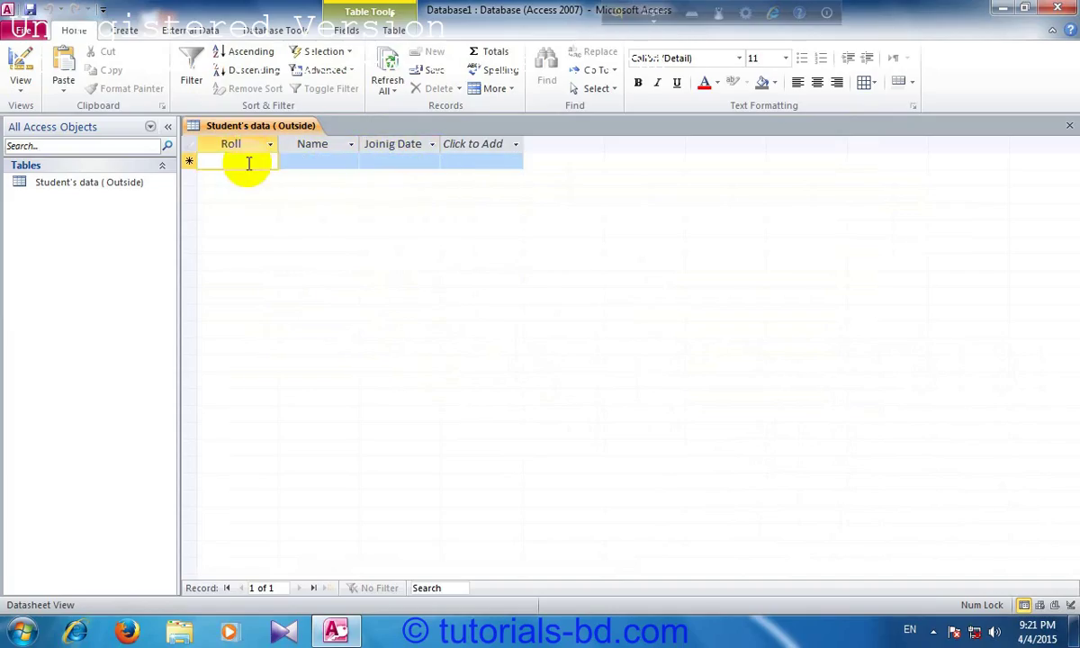
# Step: Enter Roll 1 and the first student's full name in the first record
pyautogui.write('1')
pyautogui.press('Tab')
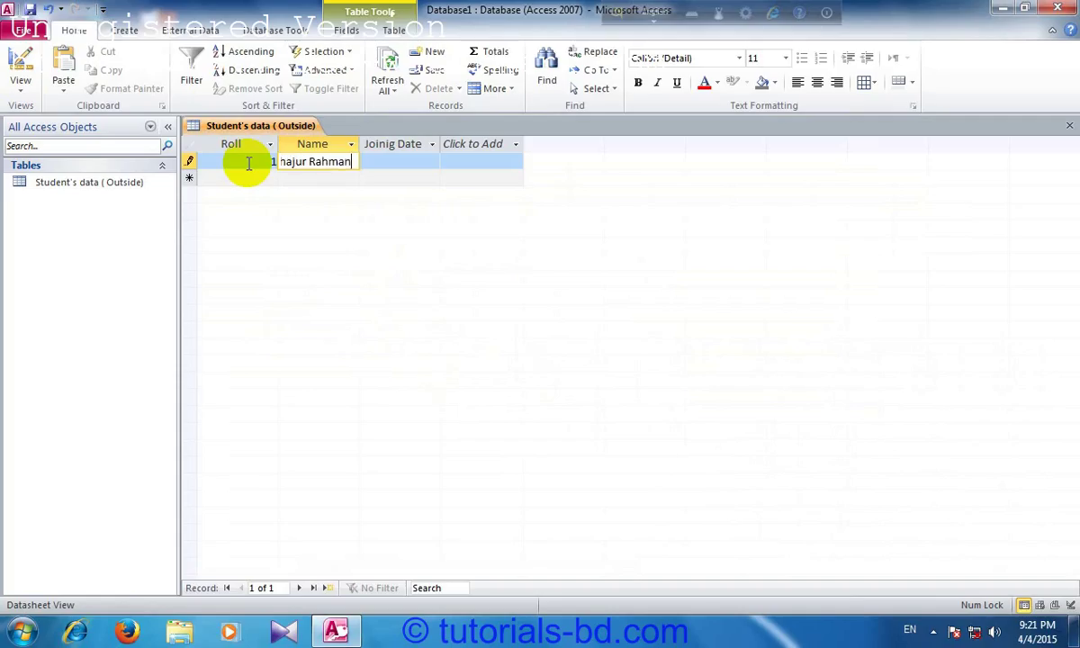
pyautogui.press('Tab')
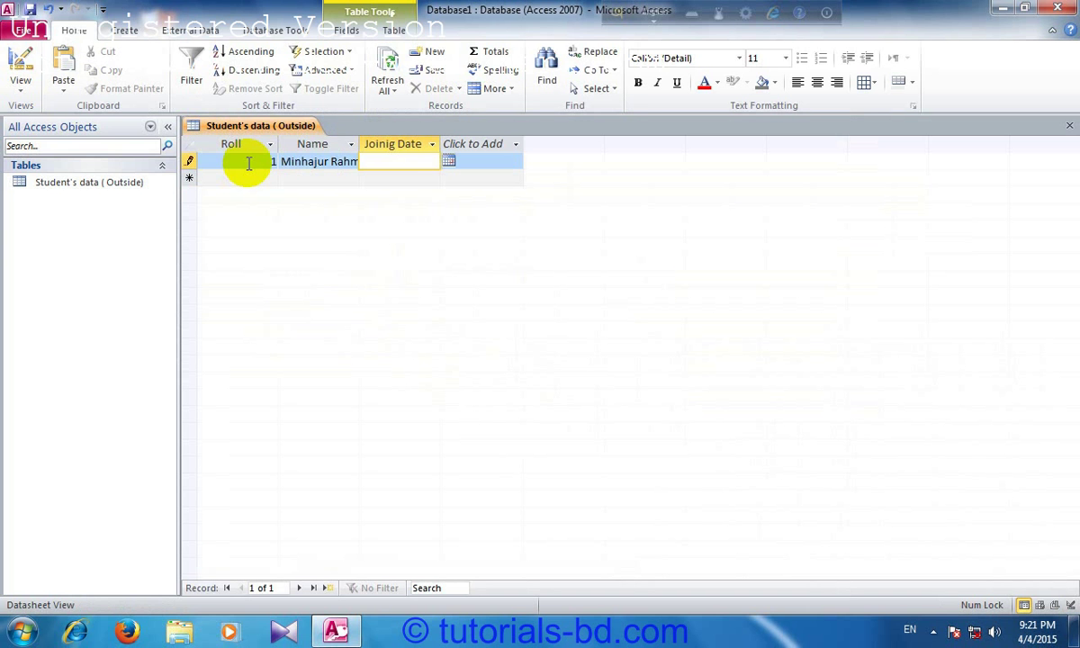
pyautogui.click(448, 162)
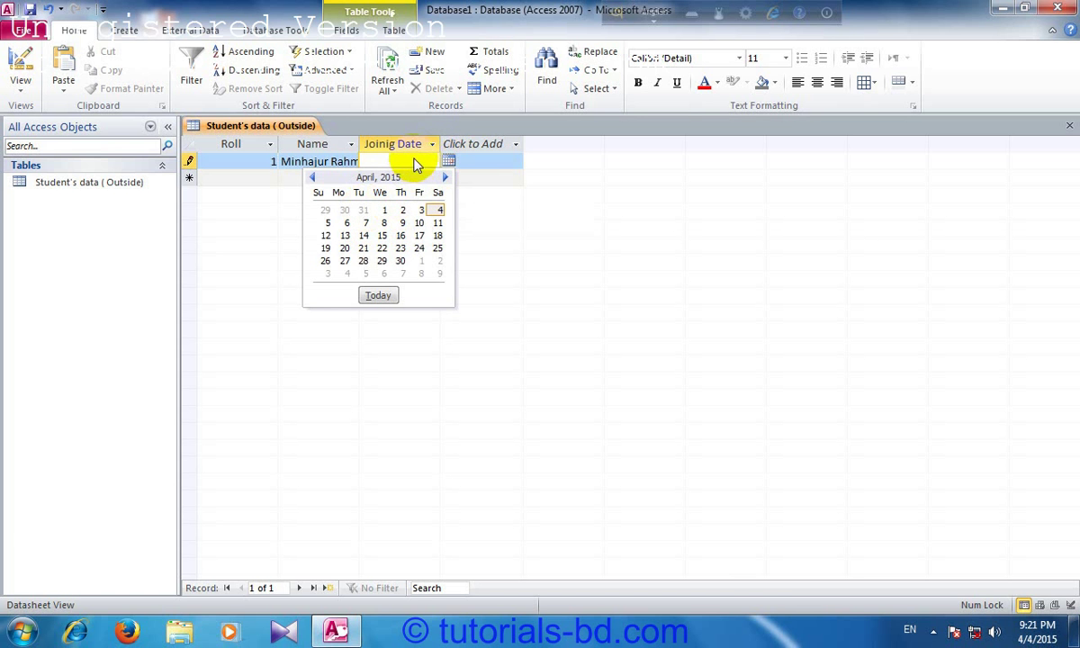
# Step: Set the first record's joining date to today's date, 4/4/2015, and move to a new record
pyautogui.click(383, 295)
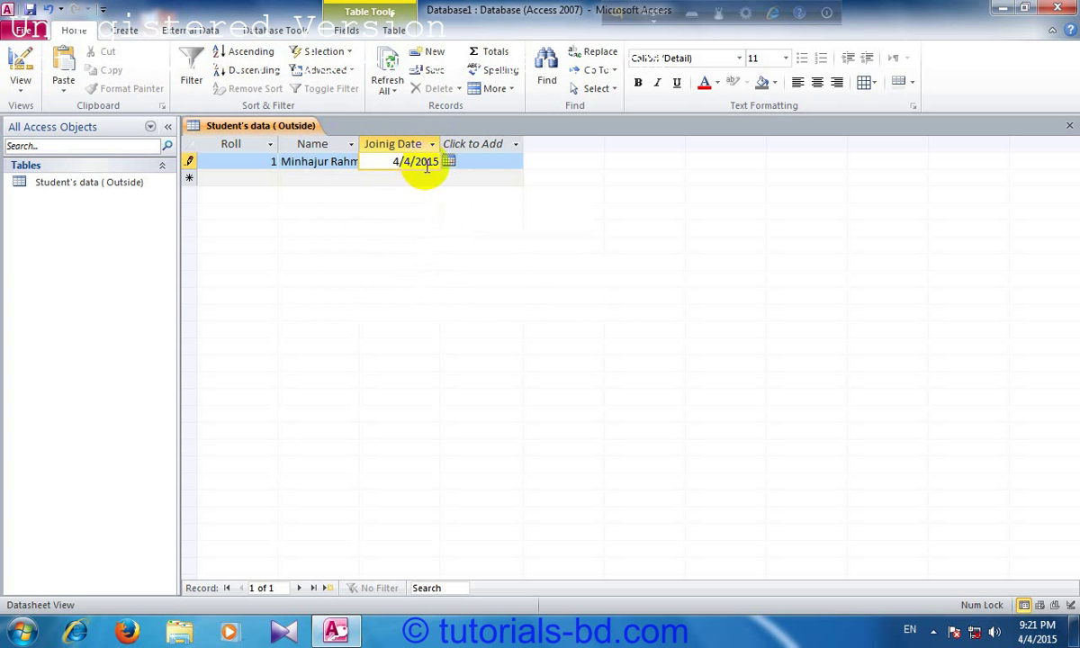
pyautogui.click(448, 163)
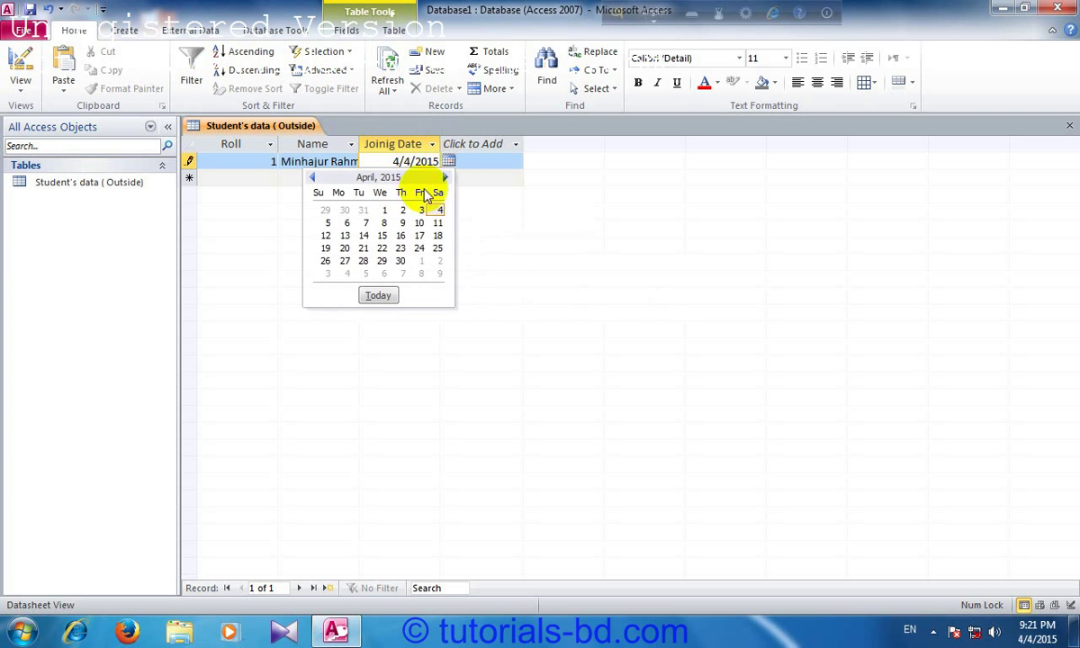
pyautogui.click(314, 179)
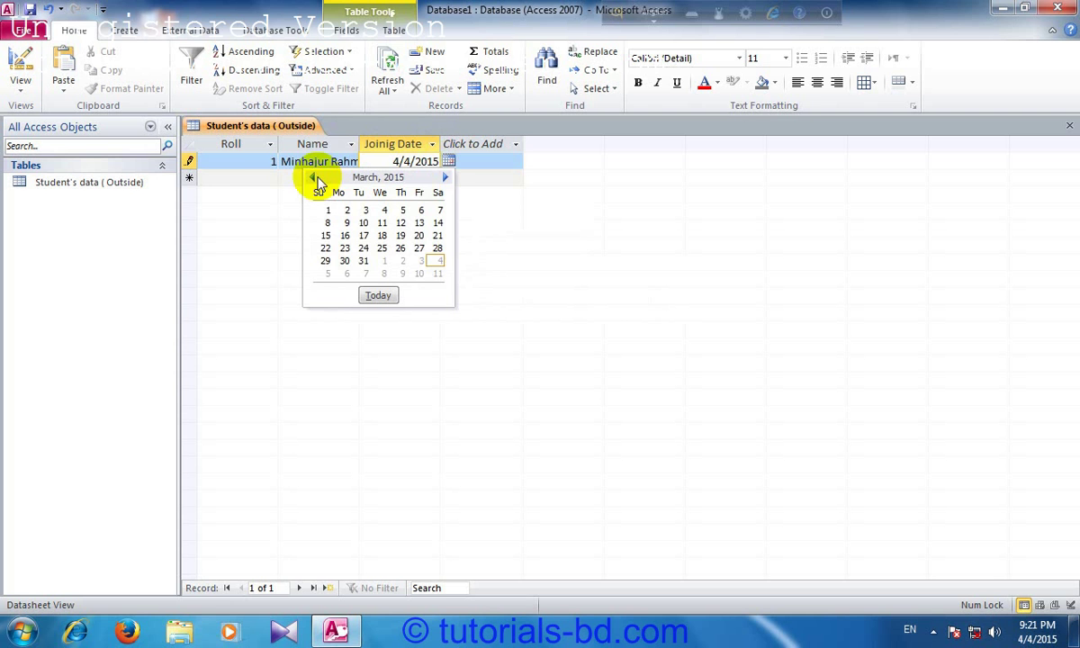
pyautogui.click(445, 179)
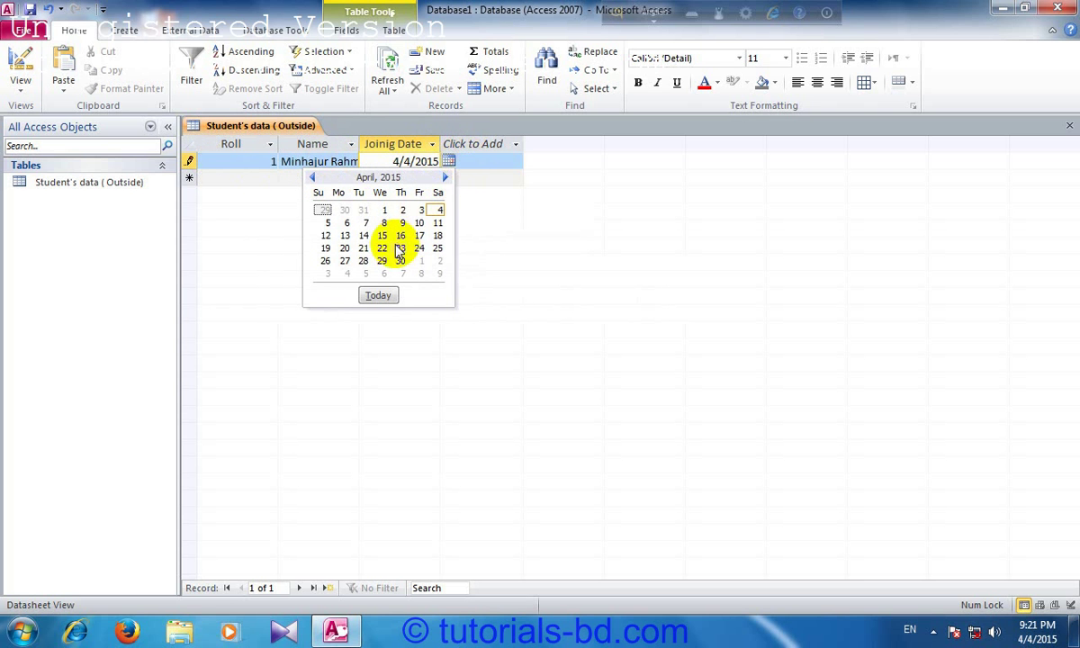
pyautogui.click(389, 296)
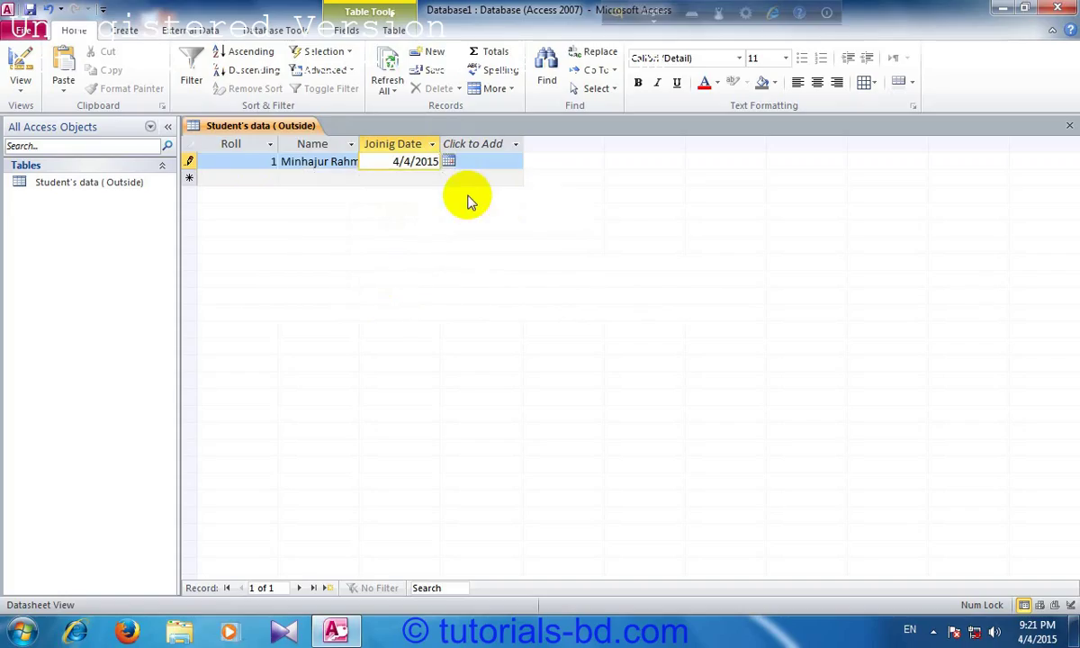
pyautogui.press('Return')
# Step: Enter record 2 (Roll 2, student's full name, date 4/4/2015), then start record 3 with Roll 3
pyautogui.write('2')
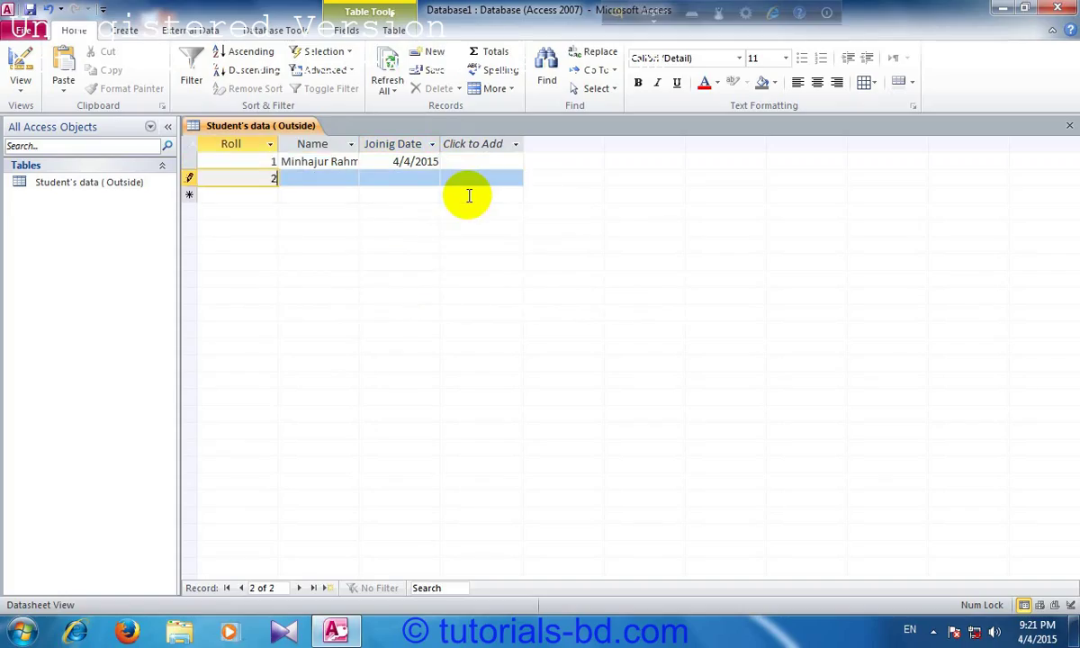
pyautogui.press('Tab')
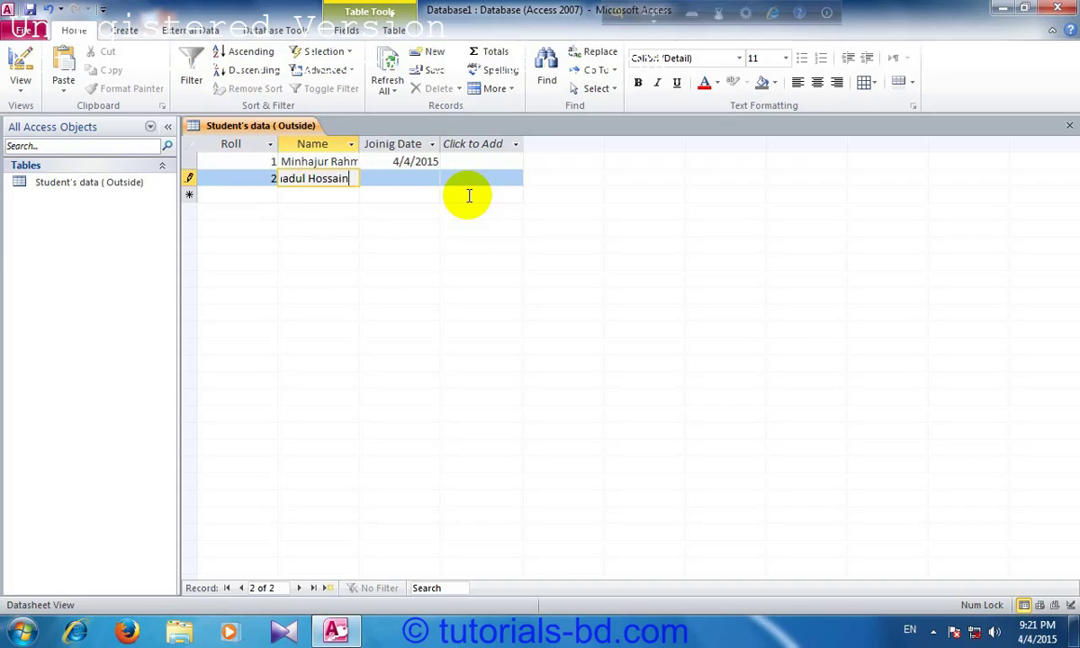
pyautogui.press('Tab')
pyautogui.click(448, 178)
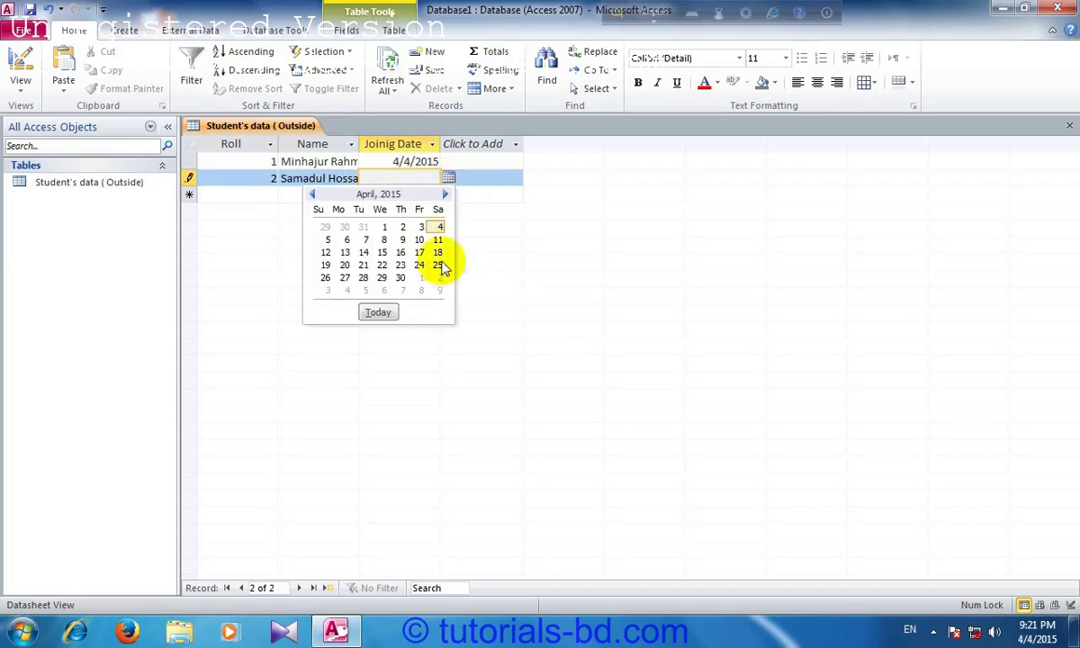
pyautogui.click(378, 313)
pyautogui.press('Tab')
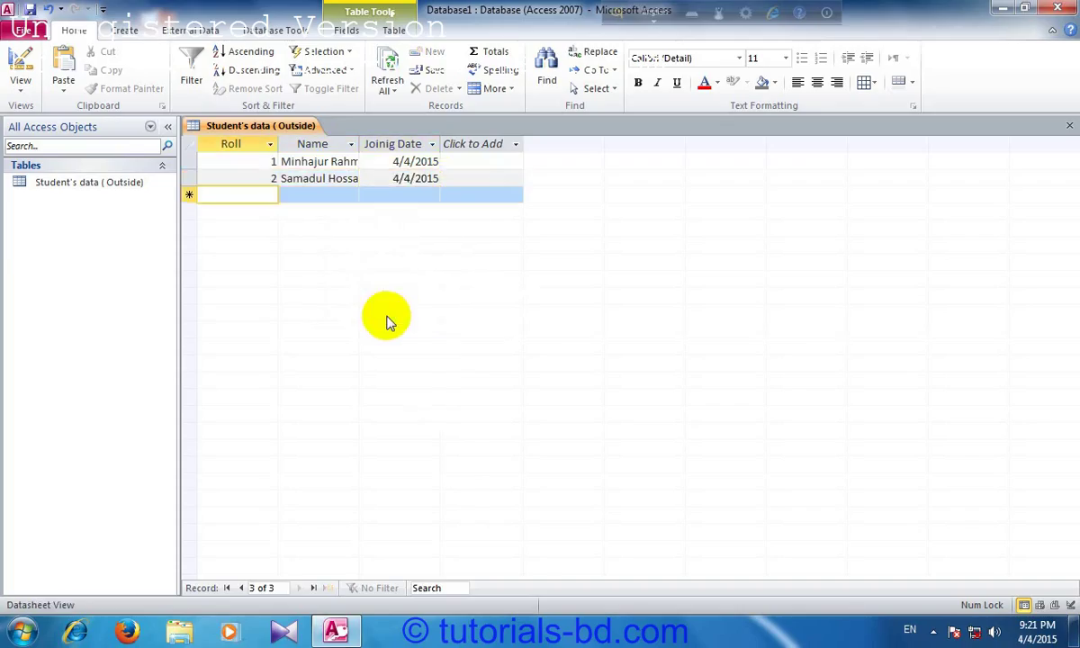
pyautogui.write('3')
pyautogui.press('Tab')
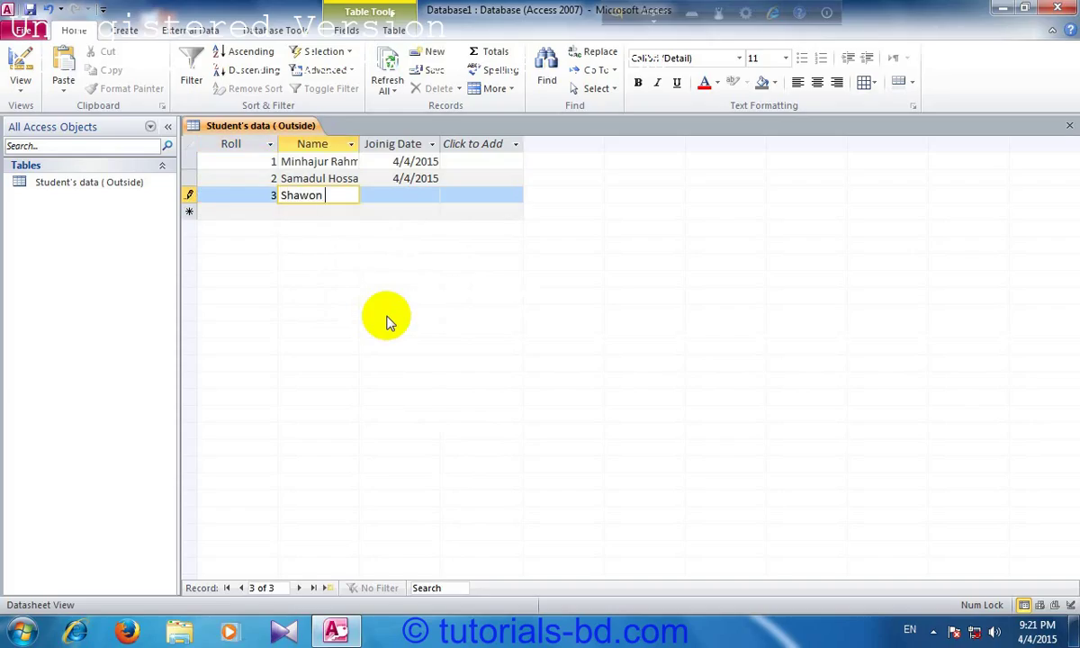
# Step: Commit the third student's name, set joining date 4/4/2015, and save the record
pyautogui.press('Tab')
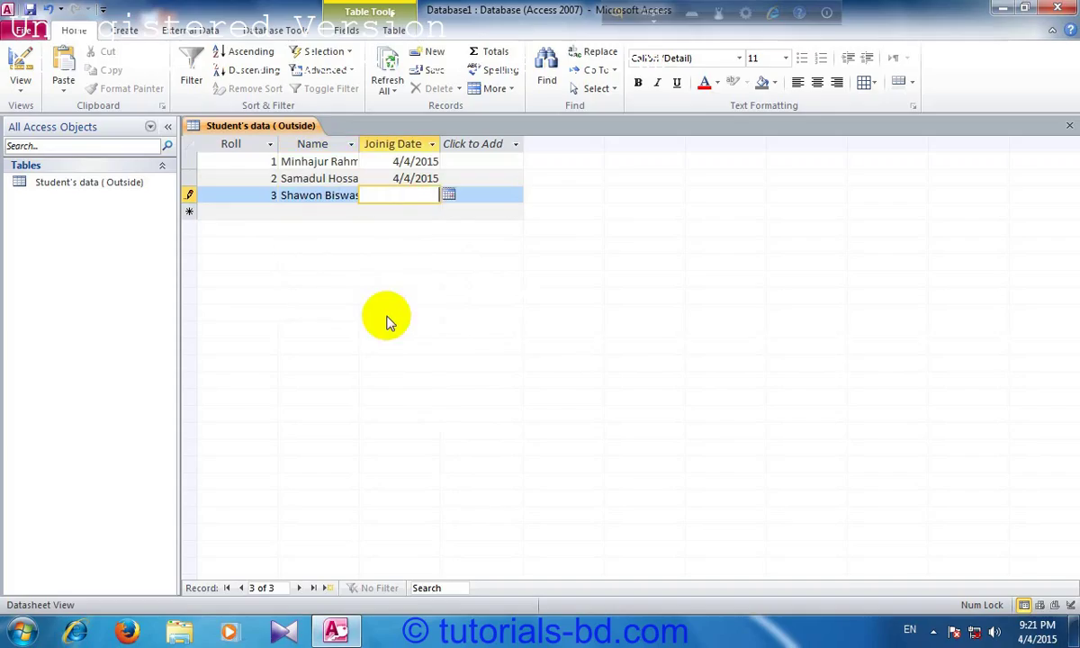
pyautogui.click(448, 195)
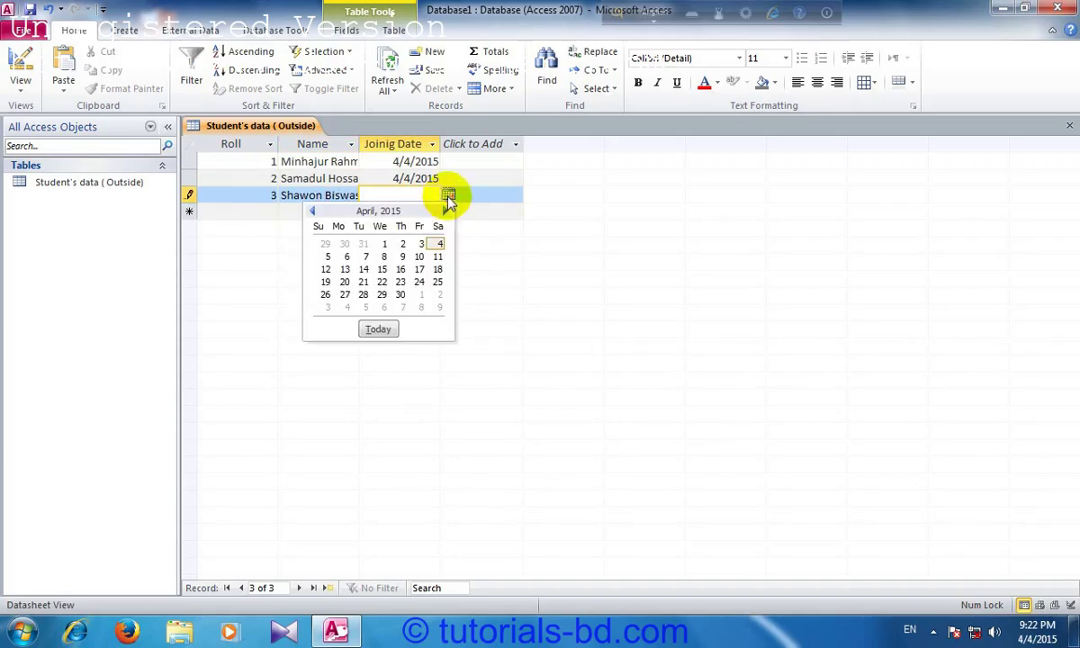
pyautogui.click(379, 329)
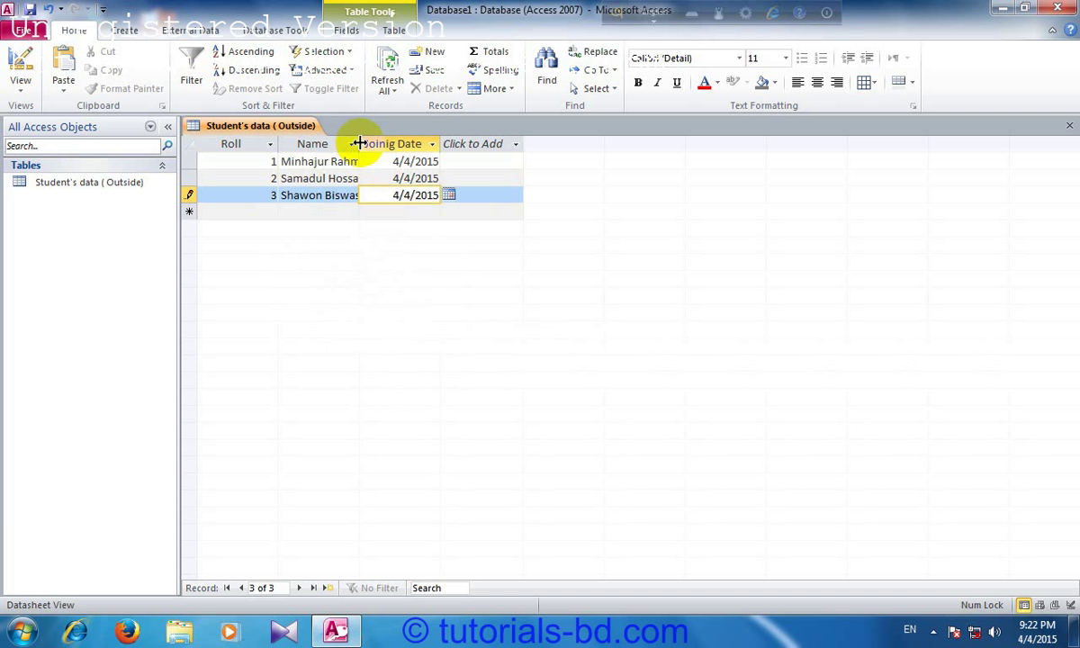
pyautogui.click(359, 144)
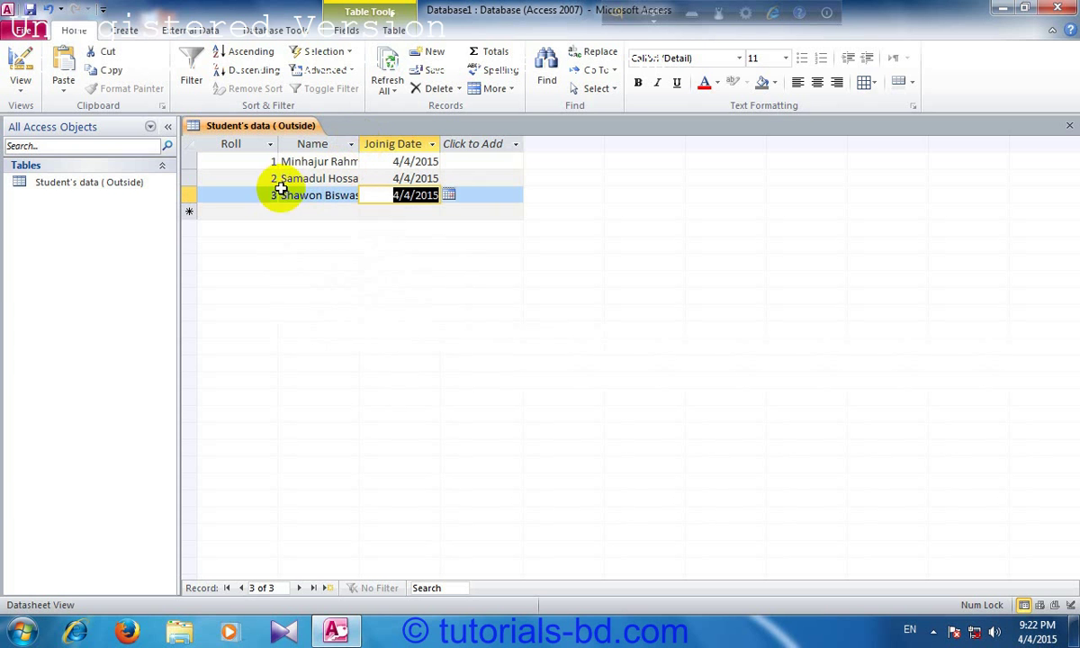
pyautogui.moveTo(359, 144); pyautogui.dragTo(381, 146)
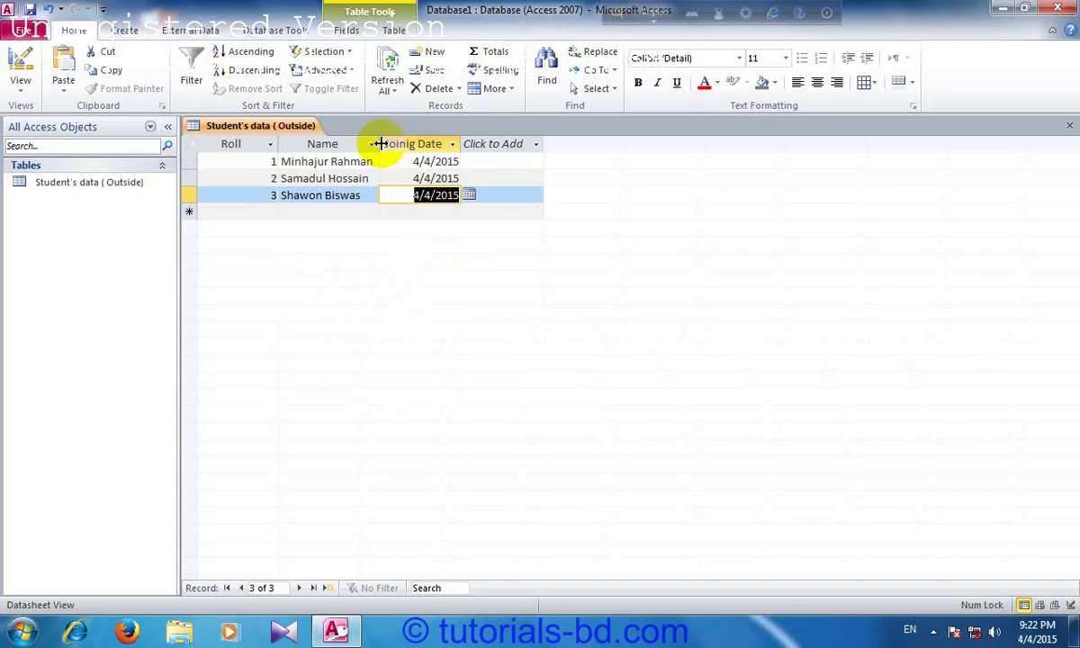
pyautogui.click(344, 195)
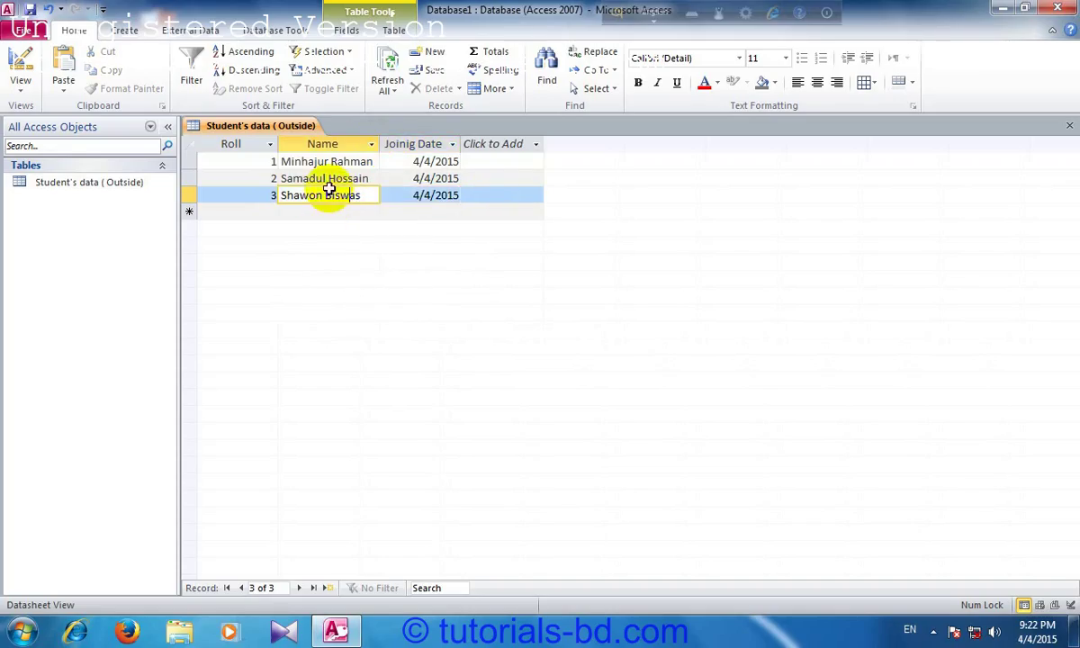
pyautogui.click(258, 160)
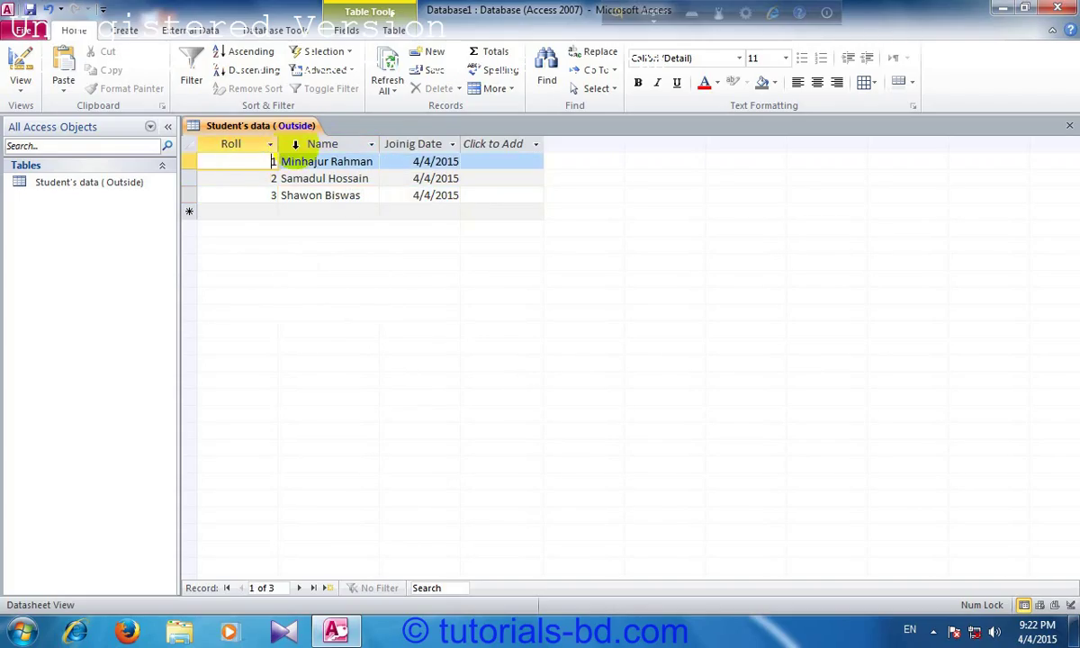
pyautogui.click(295, 144)
pyautogui.rightClick(296, 146)
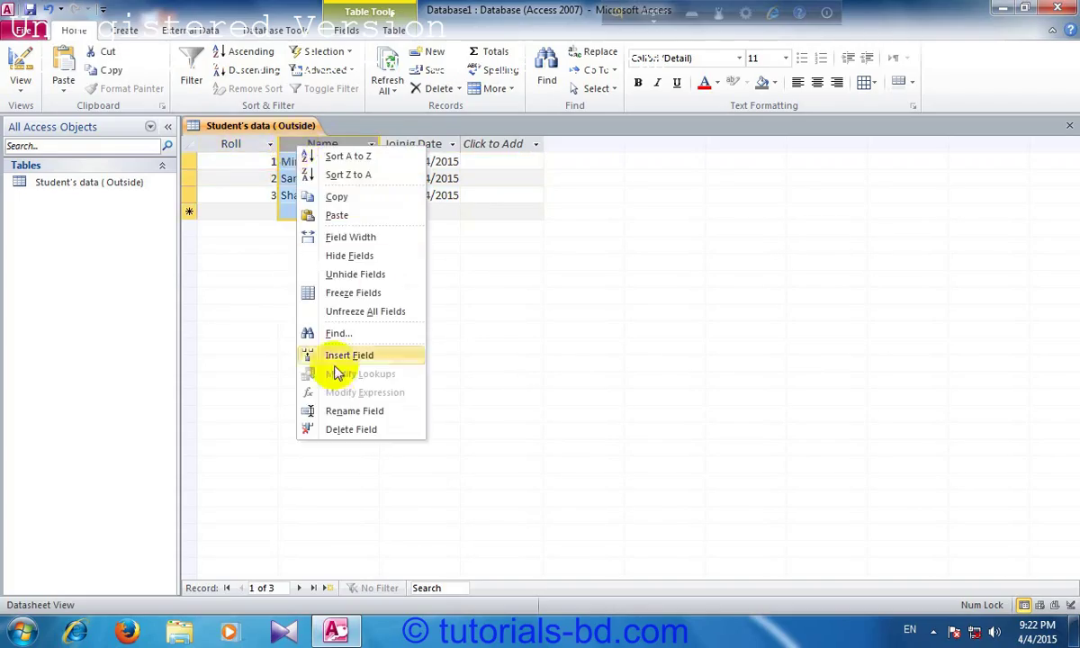
pyautogui.click(356, 241)
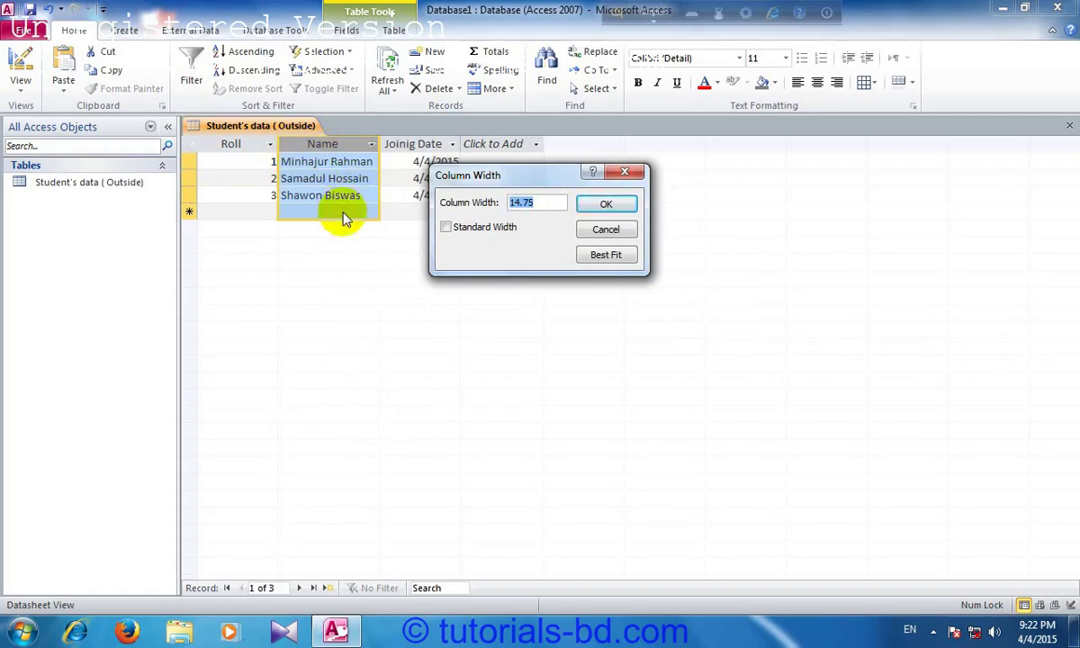
pyautogui.click(600, 233)
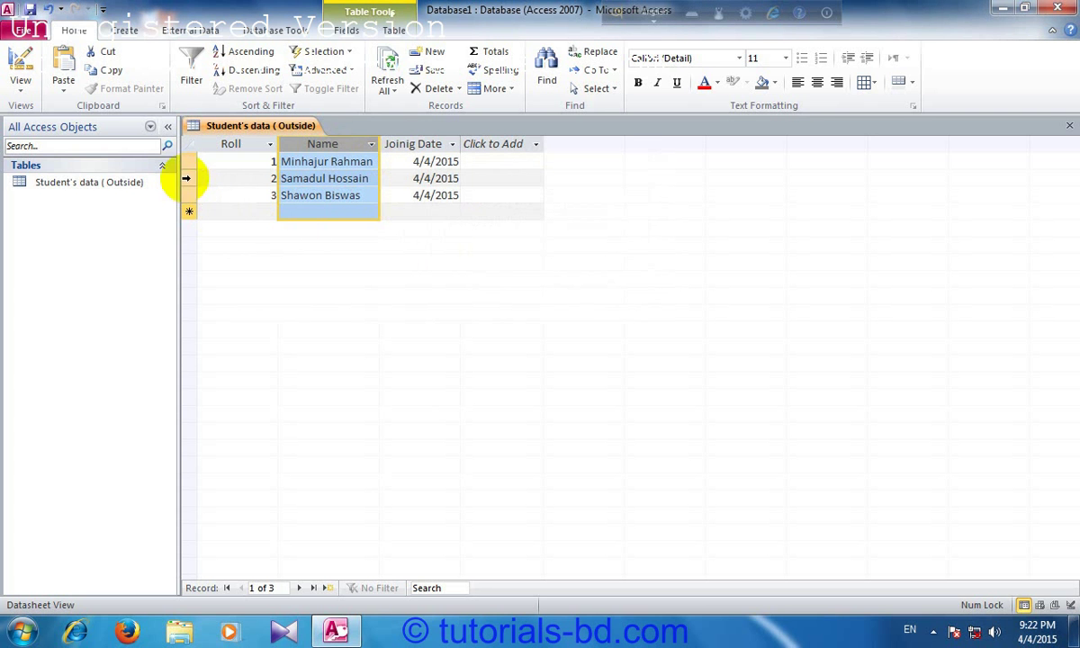
pyautogui.click(189, 178)
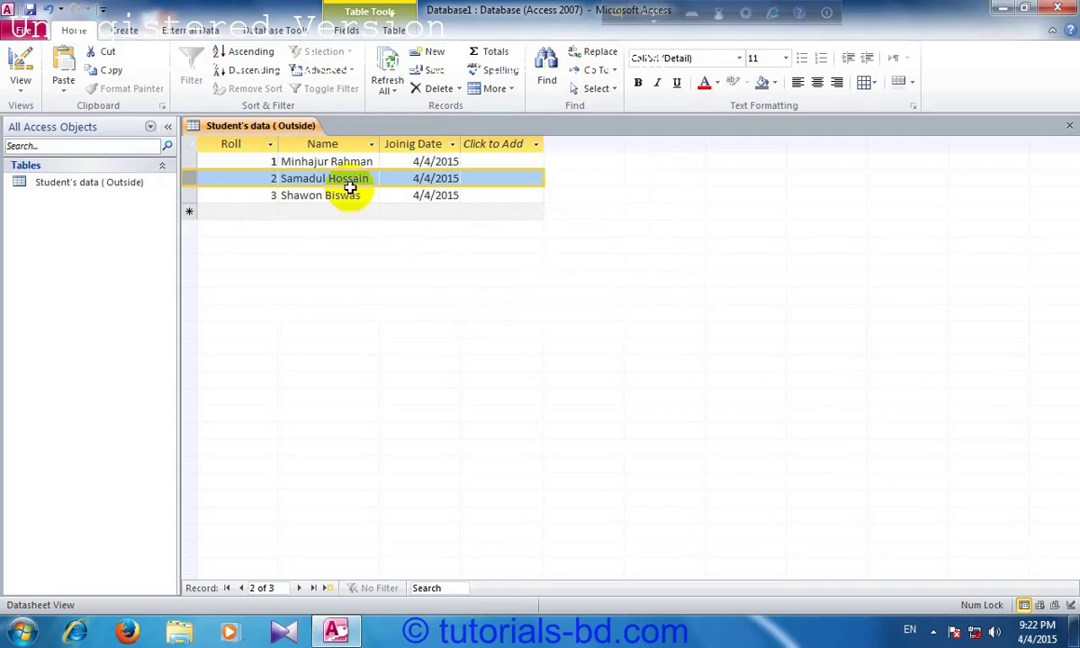
pyautogui.click(322, 145)
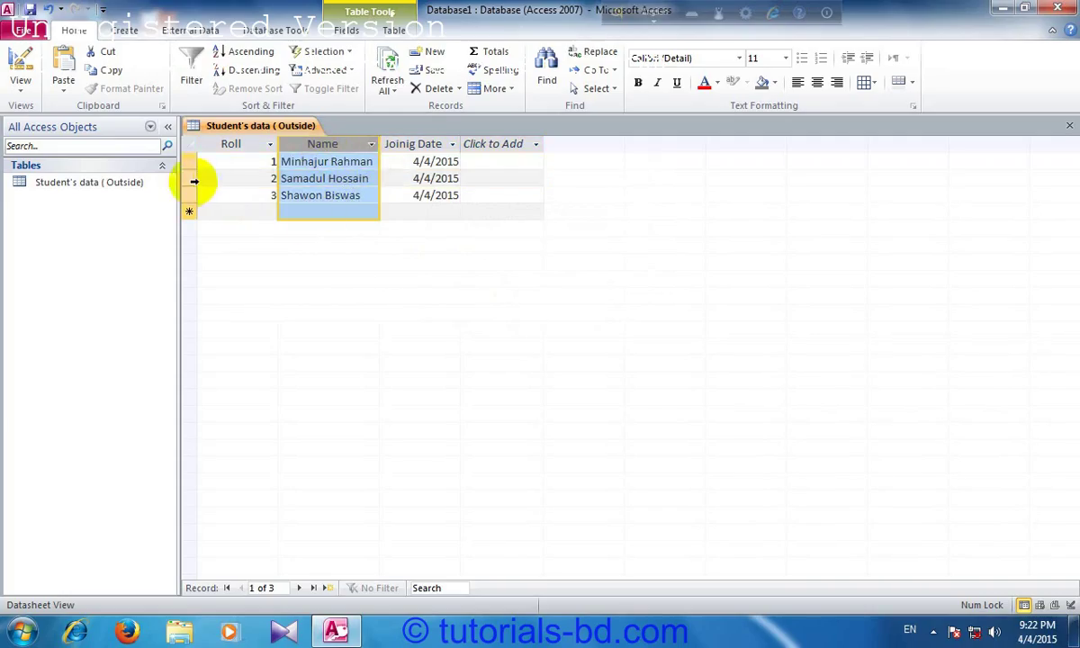
pyautogui.click(194, 181)
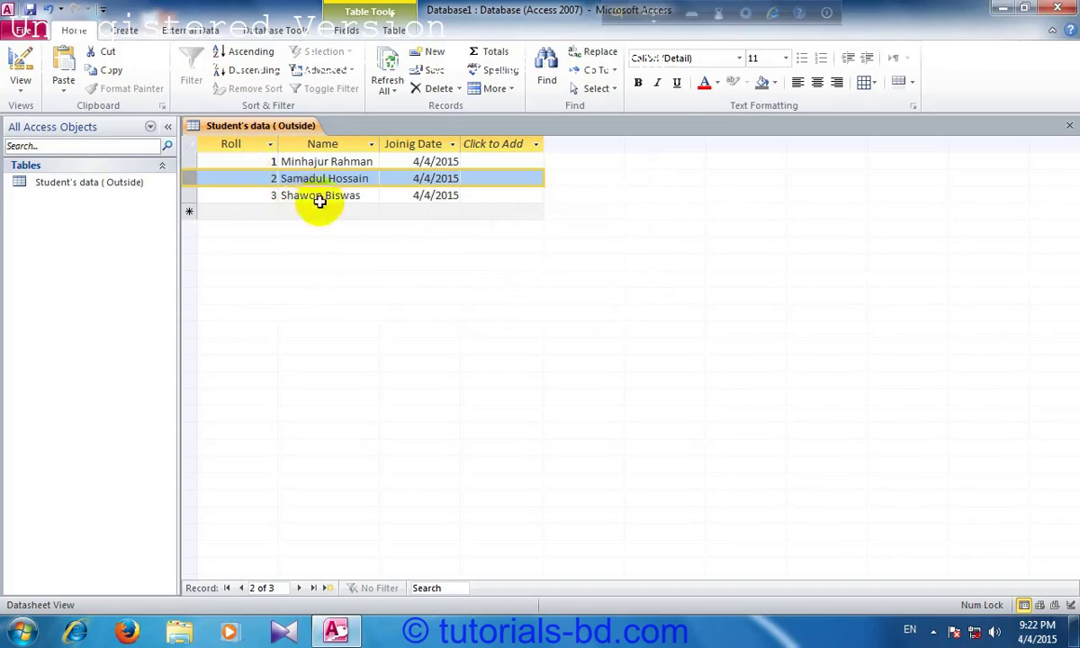
pyautogui.click(414, 198)
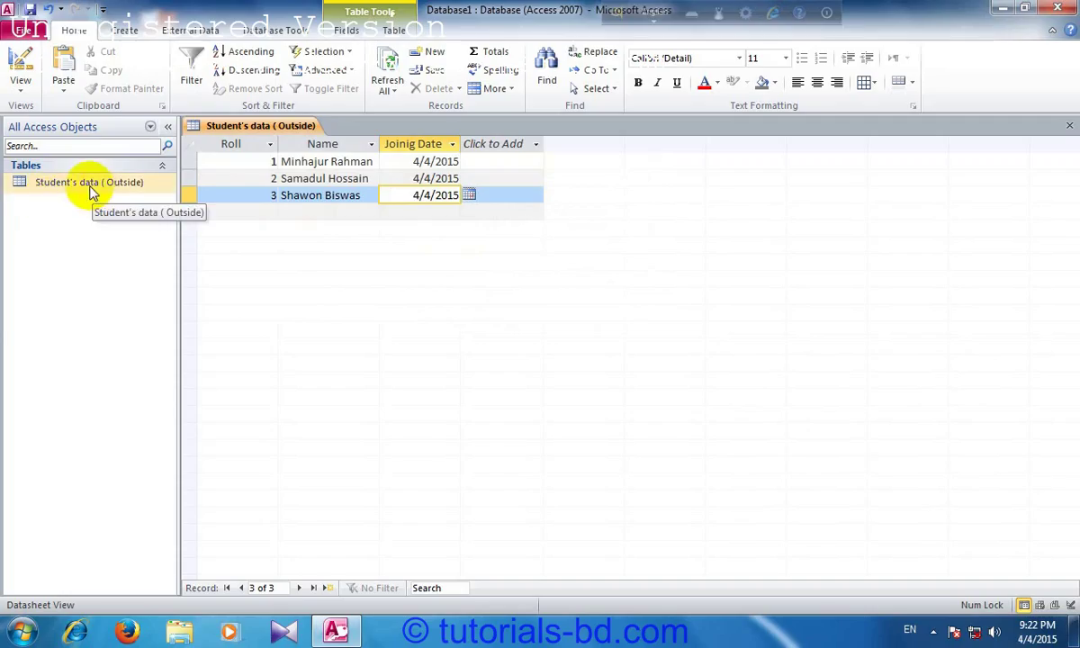
# Step: Try renaming the open table from the navigation pane and dismiss the cannot-rename warning
pyautogui.click(84, 183)
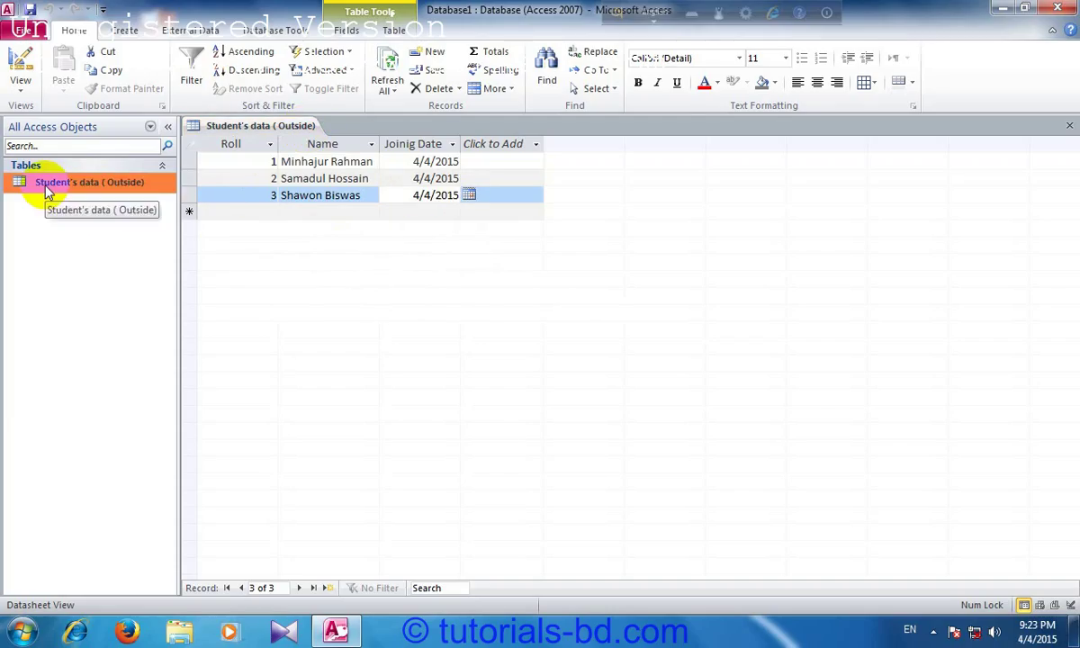
pyautogui.rightClick(45, 187)
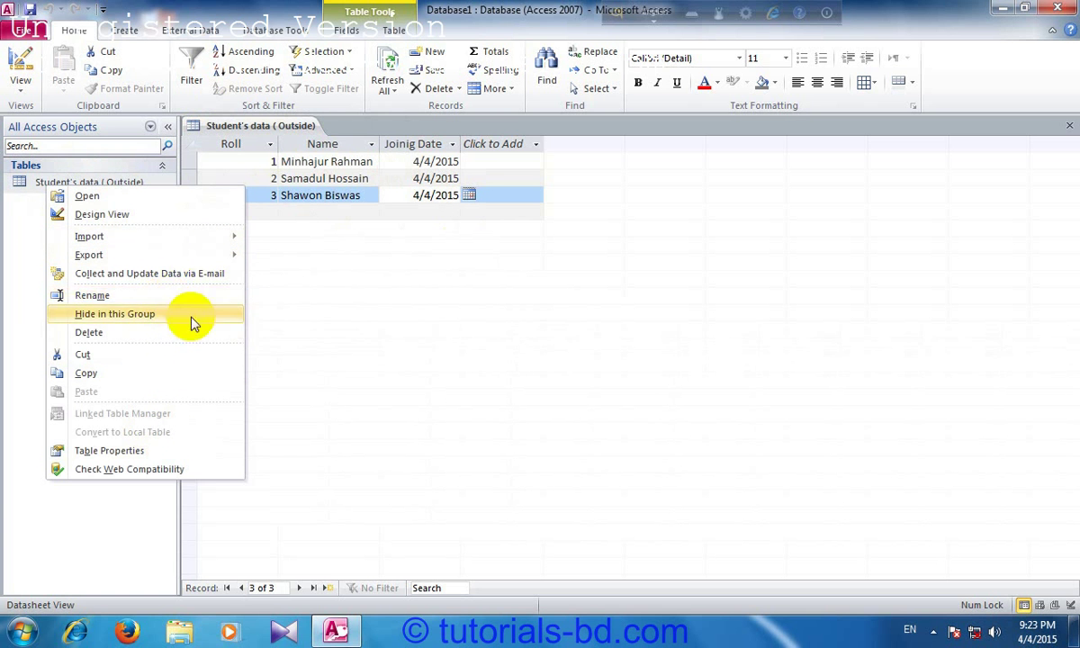
pyautogui.click(115, 297)
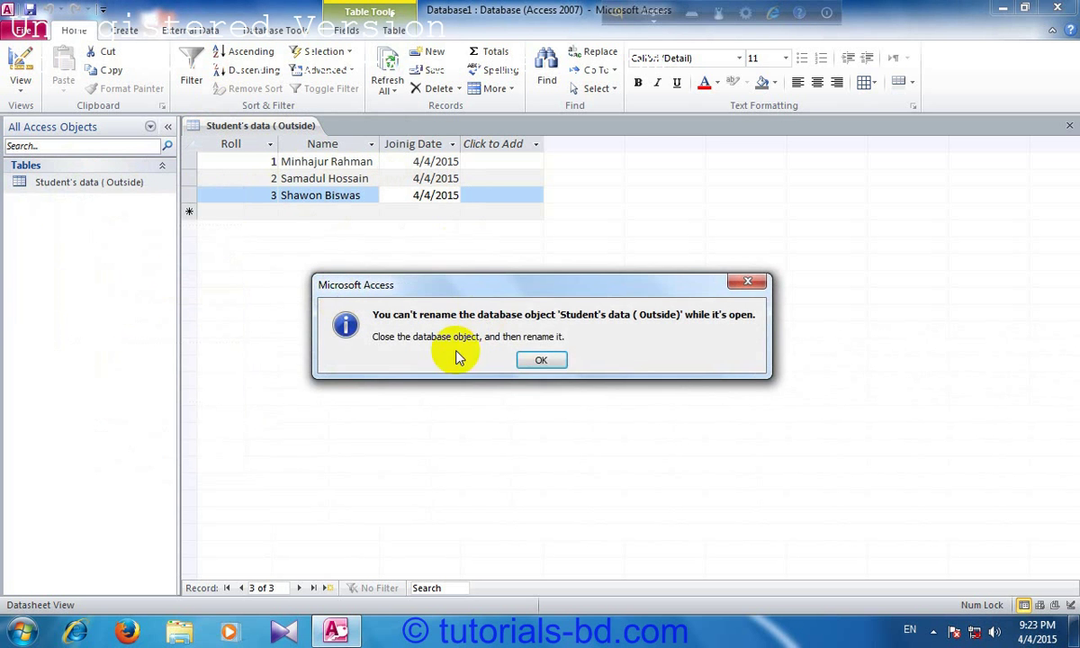
pyautogui.click(541, 360)
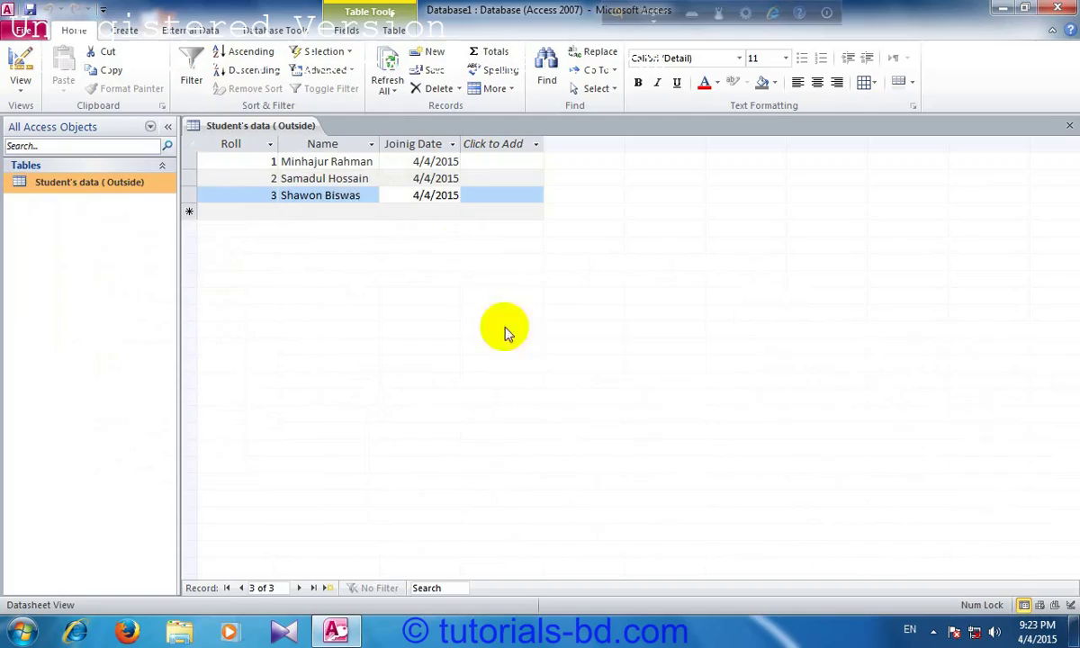
pyautogui.rightClick(84, 190)
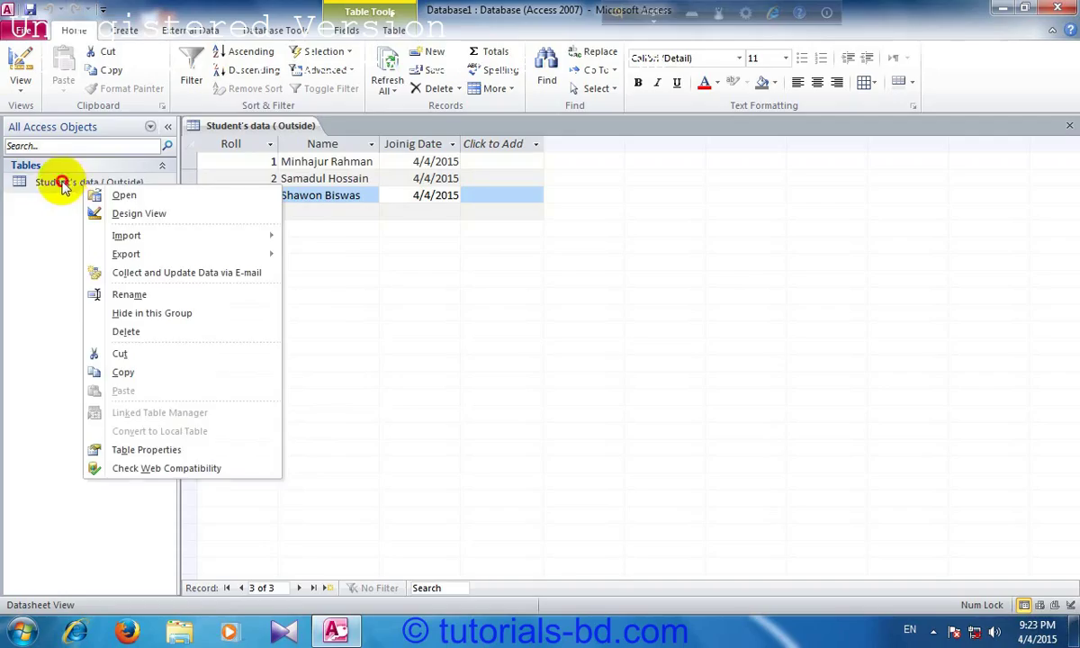
pyautogui.click(61, 184)
# Step: Close the table from its document tab, saving the layout changes
pyautogui.rightClick(268, 129)
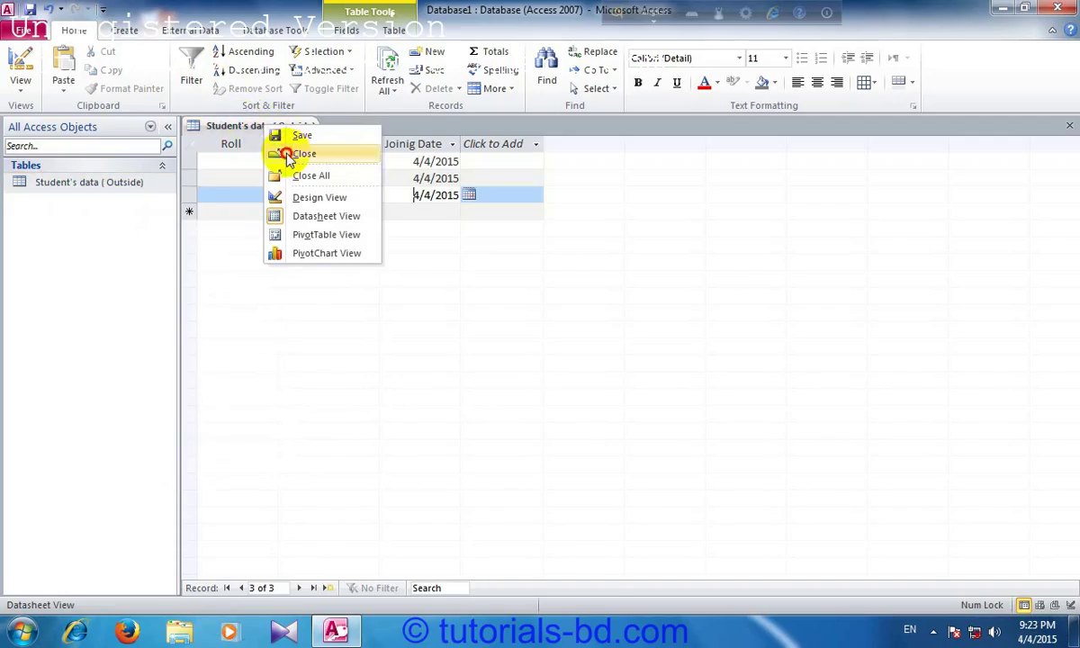
pyautogui.click(297, 154)
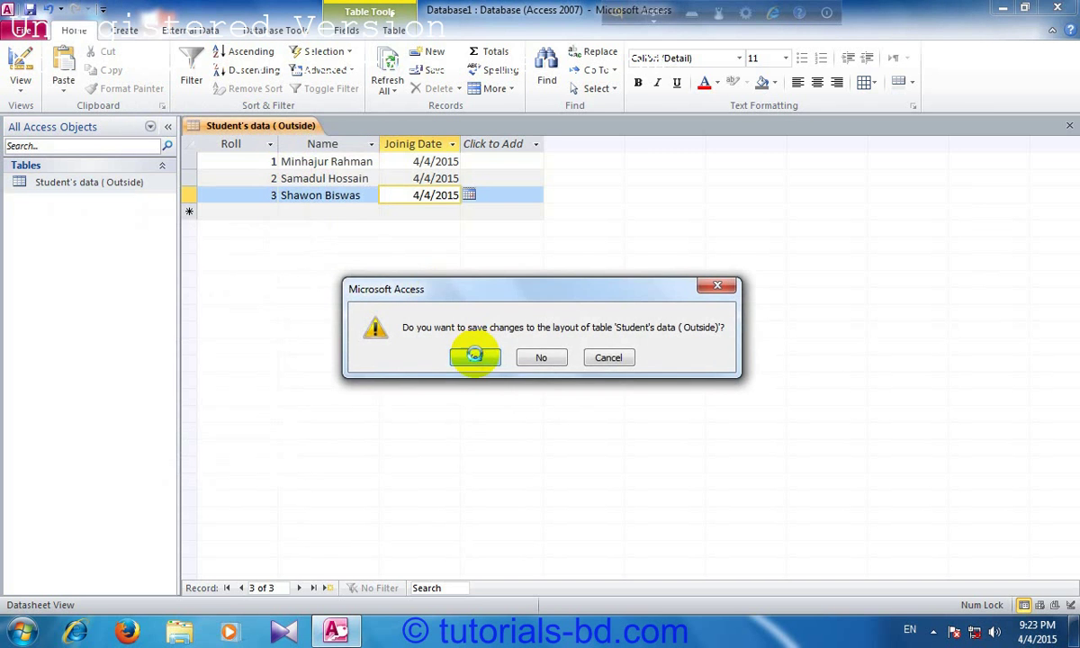
pyautogui.click(474, 357)
# Step: Start a rename of the table without changing its name, then open it in Design View
pyautogui.rightClick(42, 181)
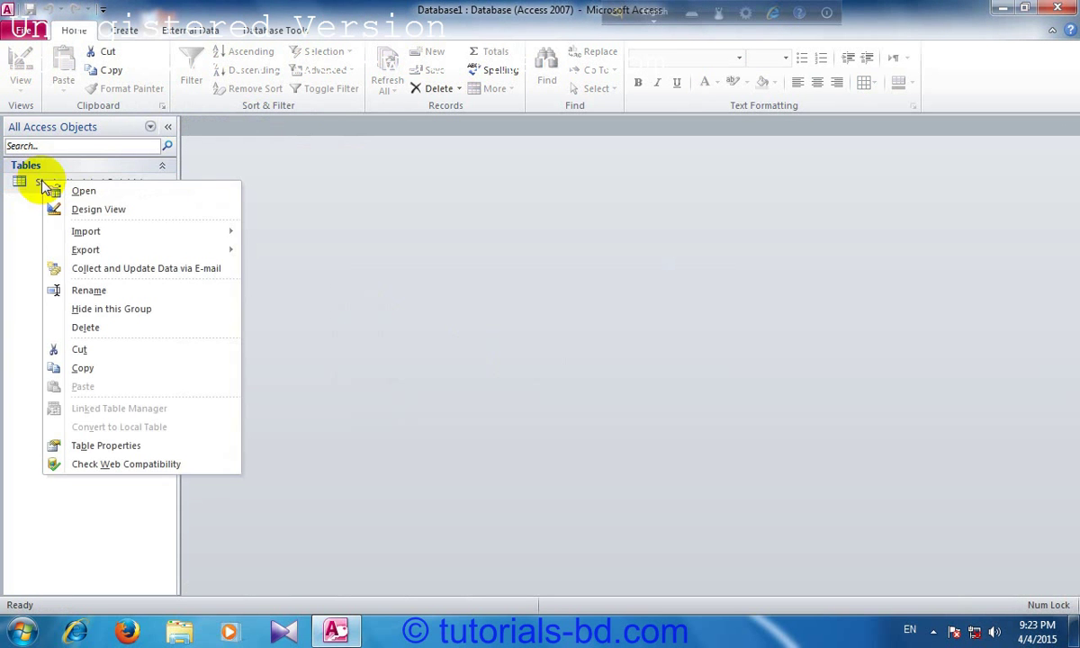
pyautogui.click(135, 290)
pyautogui.press('Return')
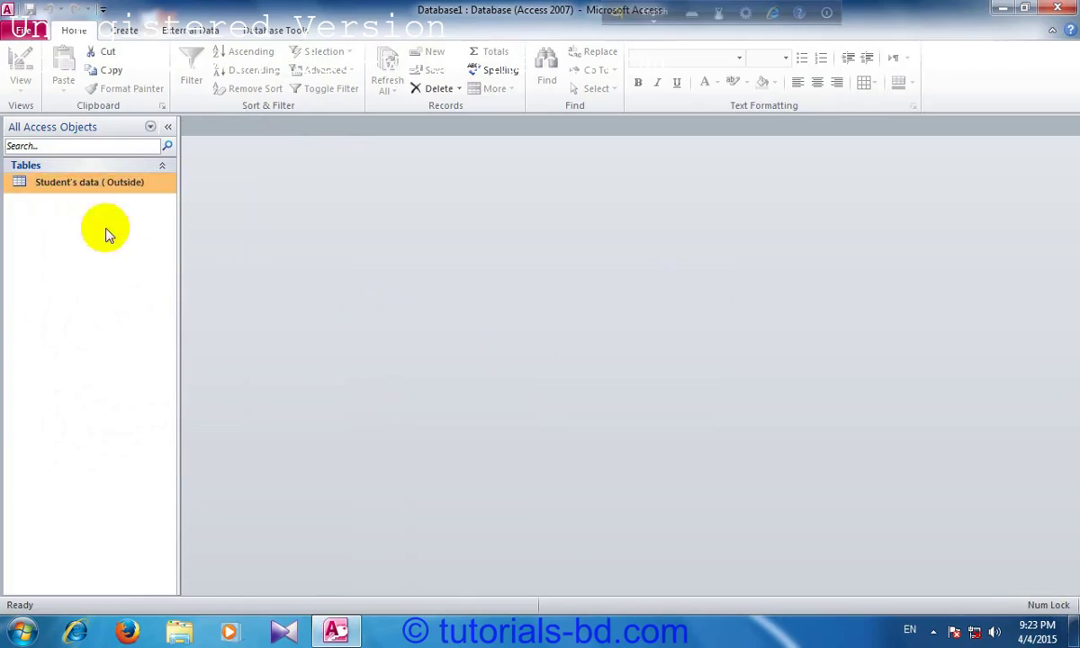
pyautogui.rightClick(84, 190)
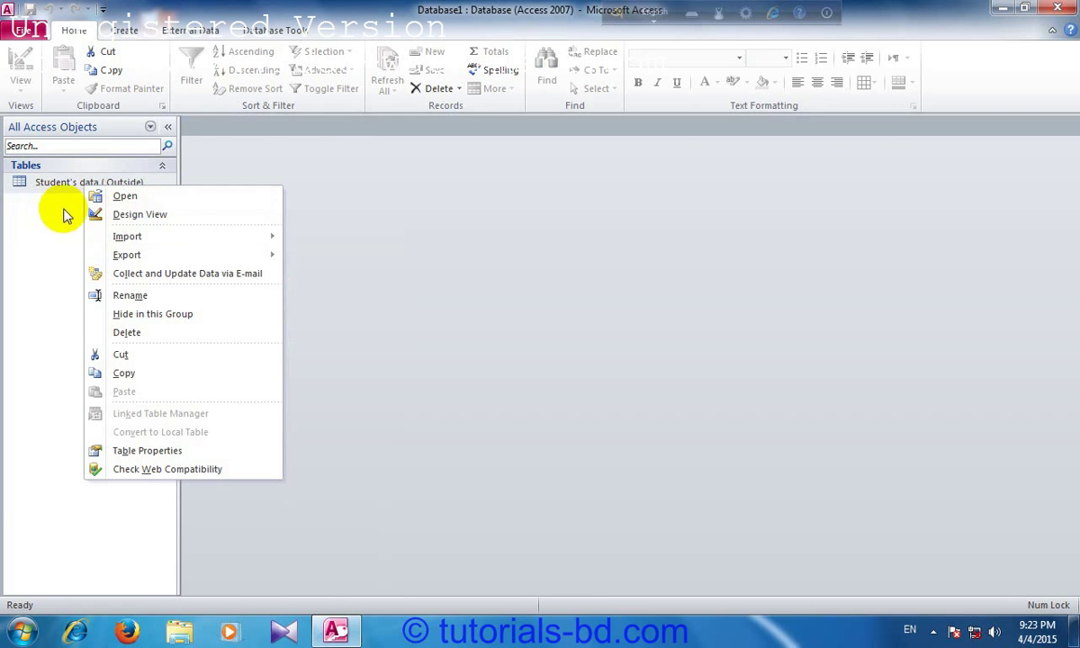
pyautogui.click(102, 224)
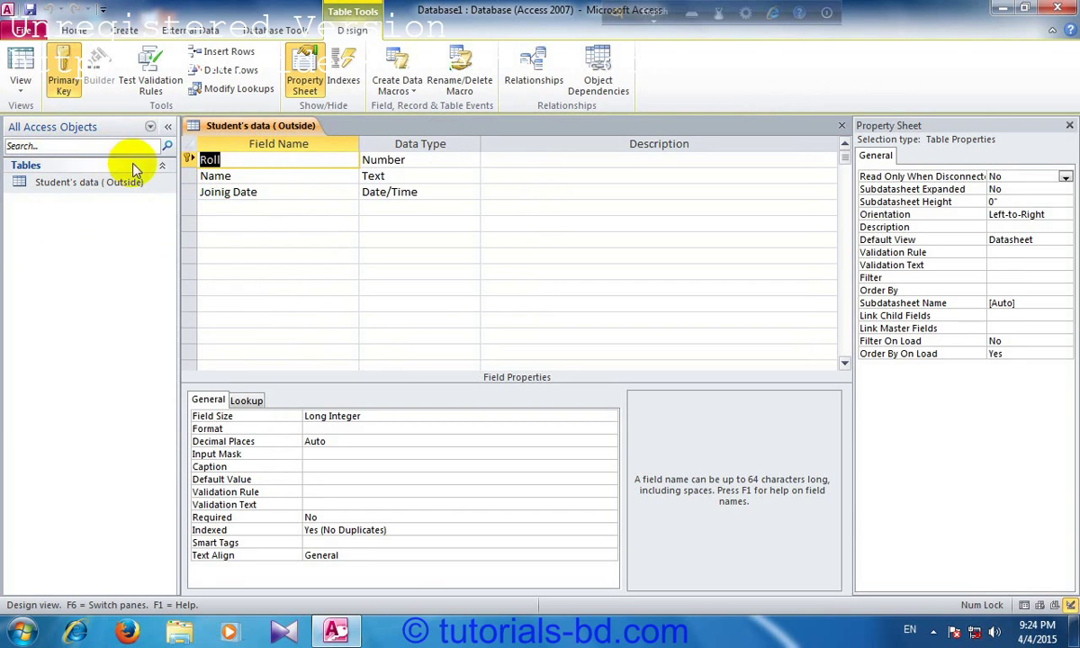
pyautogui.click(20, 88)
# Step: Switch the table back to Datasheet View and browse the student record cells
pyautogui.click(39, 111)
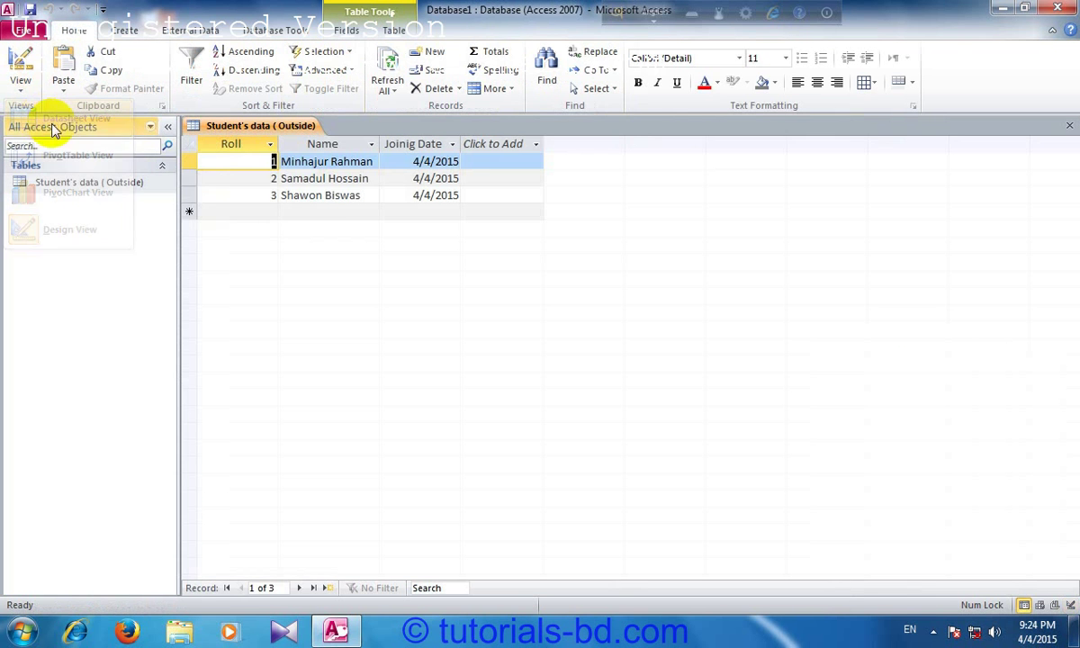
pyautogui.click(290, 177)
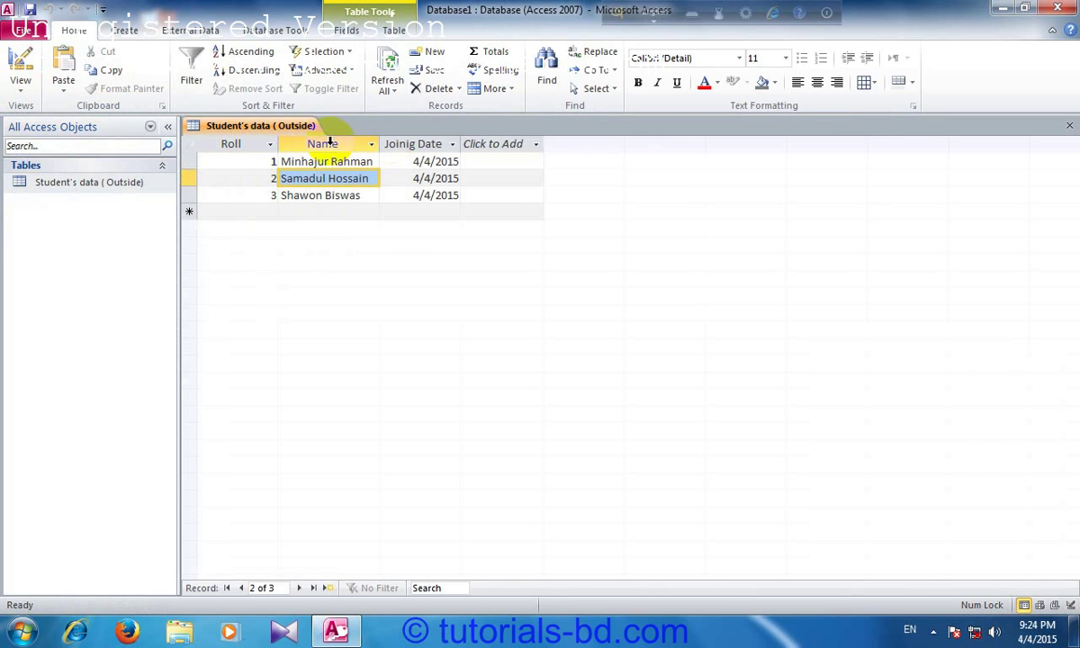
pyautogui.click(424, 162)
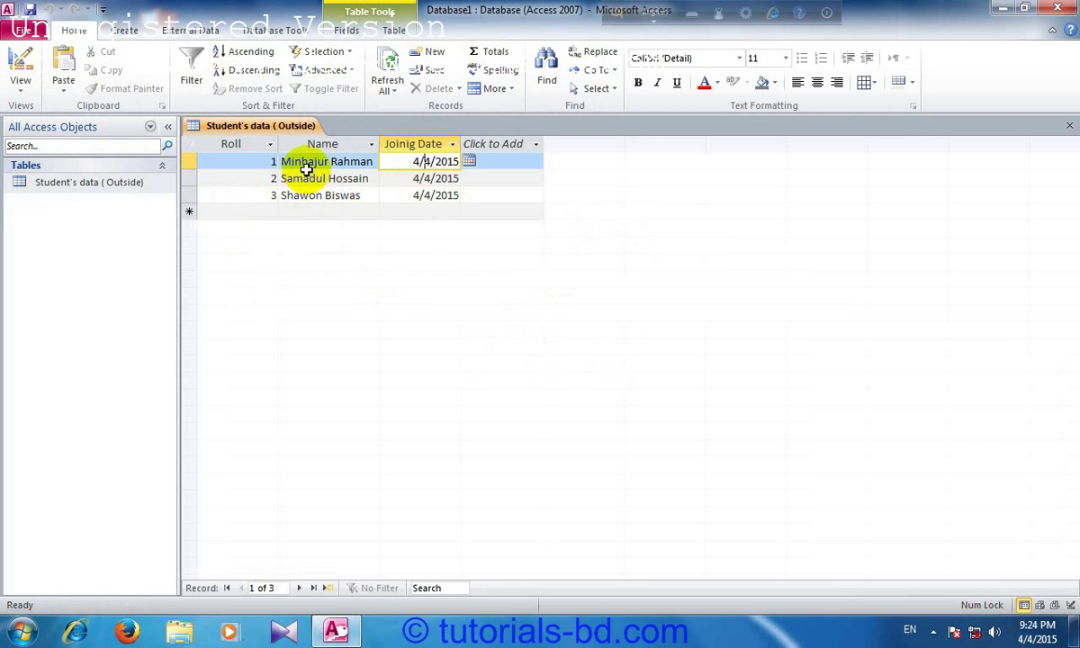
pyautogui.click(307, 163)
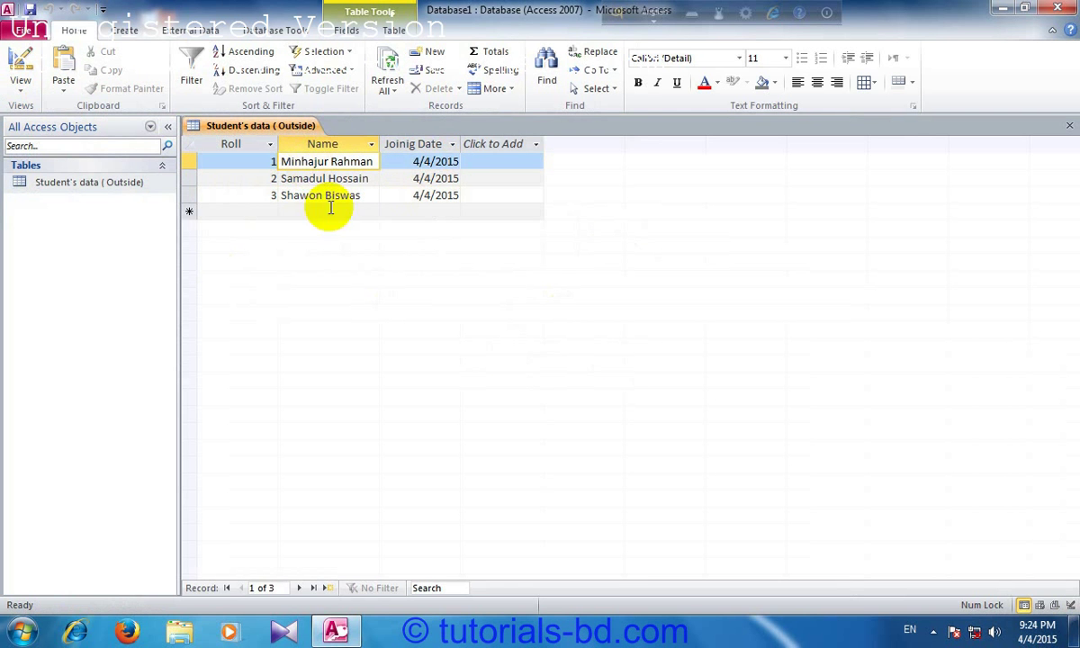
# Step: Hide the Student's data (Outside) table within its navigation pane group
pyautogui.rightClick(72, 186)
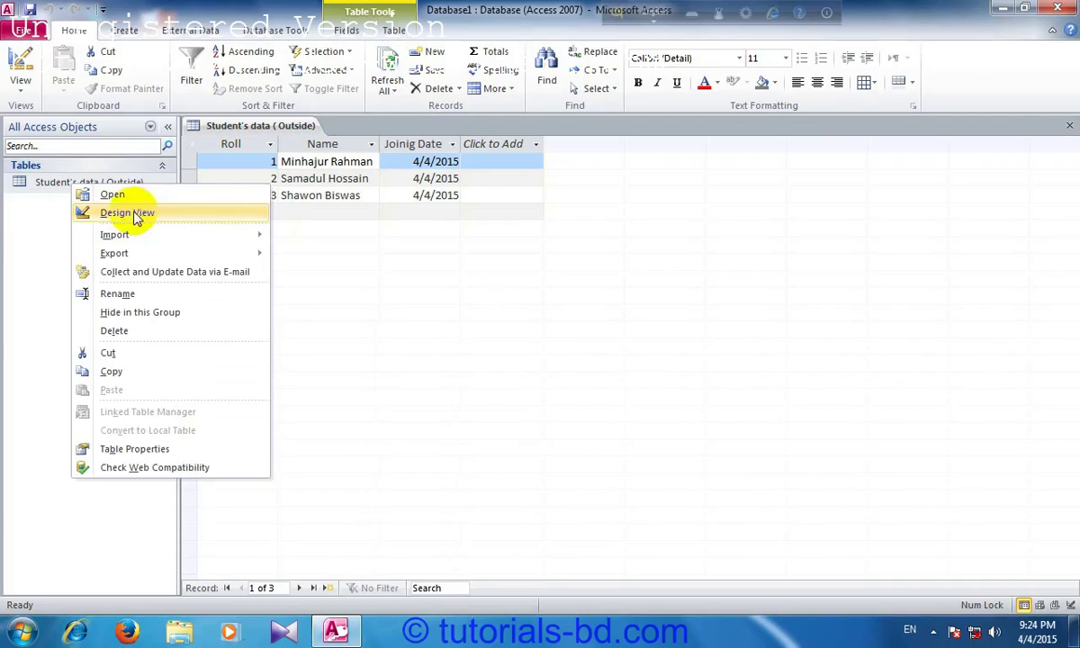
pyautogui.moveTo(158, 245)
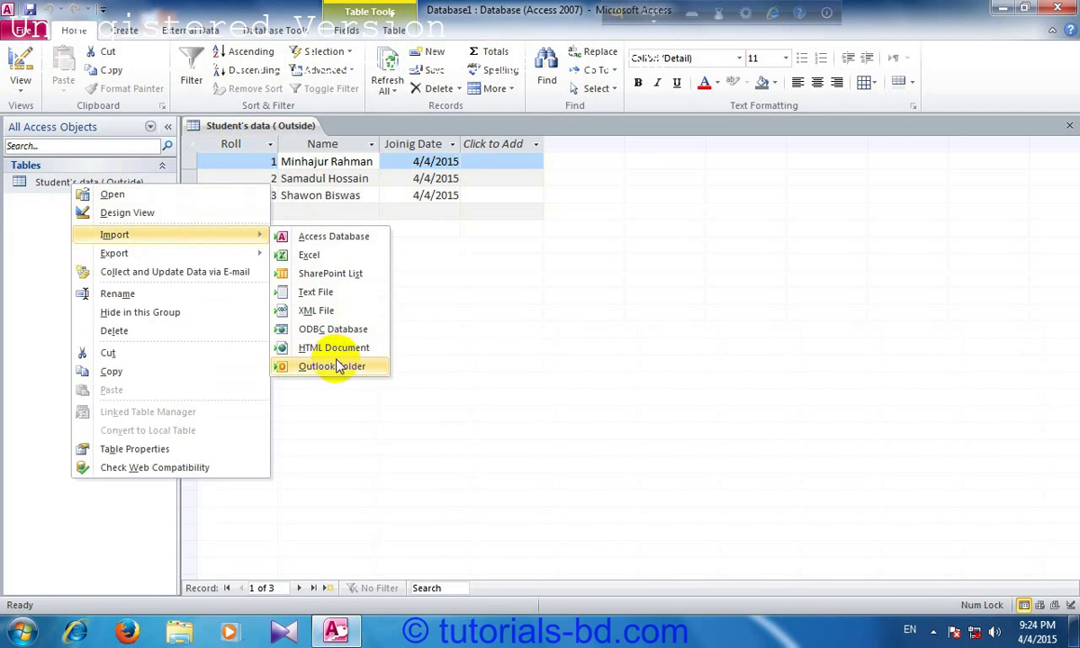
pyautogui.moveTo(250, 252)
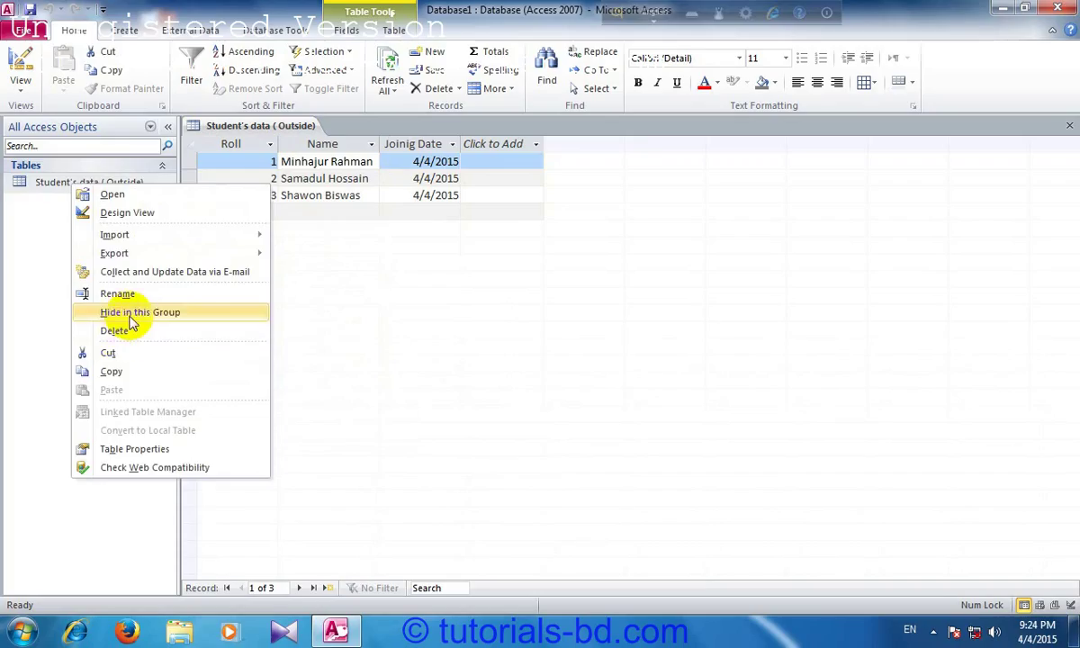
pyautogui.click(130, 317)
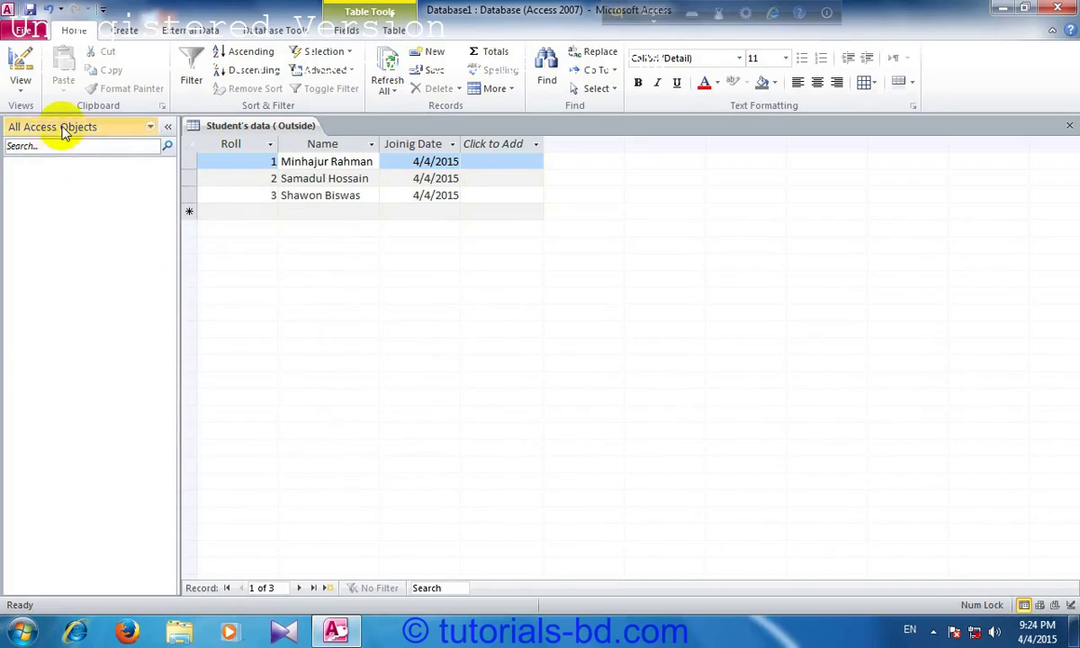
# Step: Group the navigation pane by Tables and Related Views
pyautogui.click(63, 127)
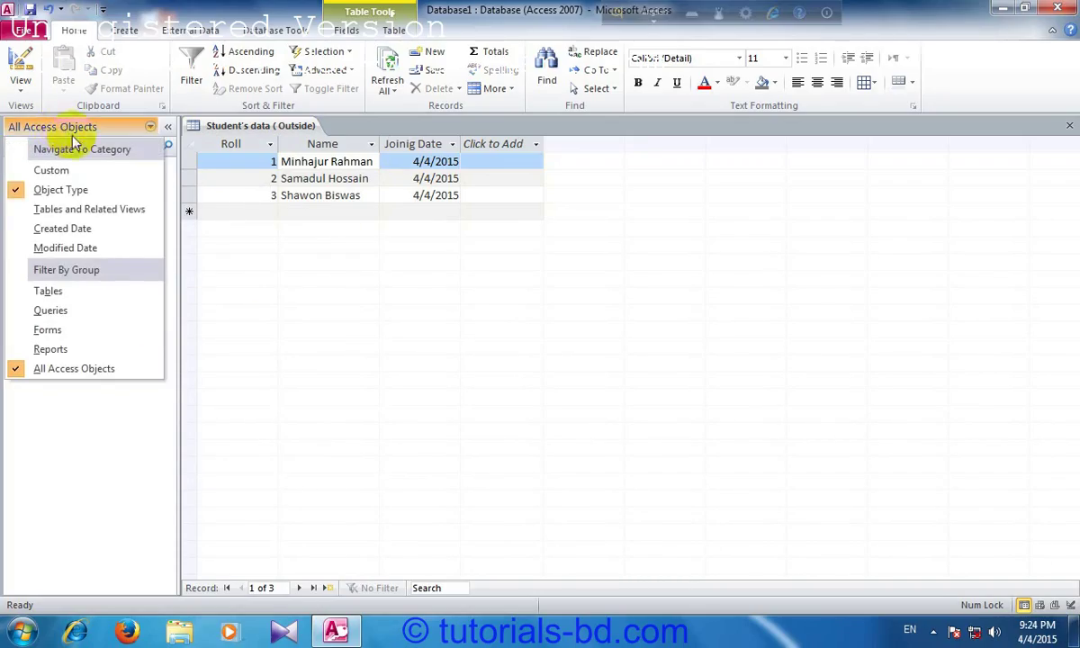
pyautogui.click(66, 210)
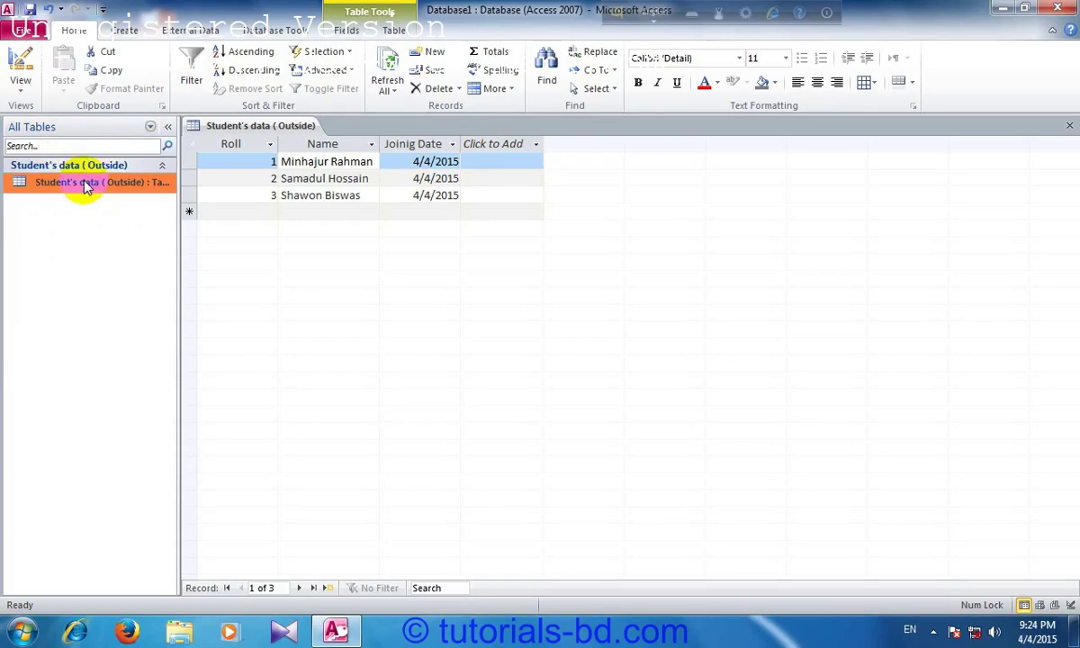
pyautogui.rightClick(92, 182)
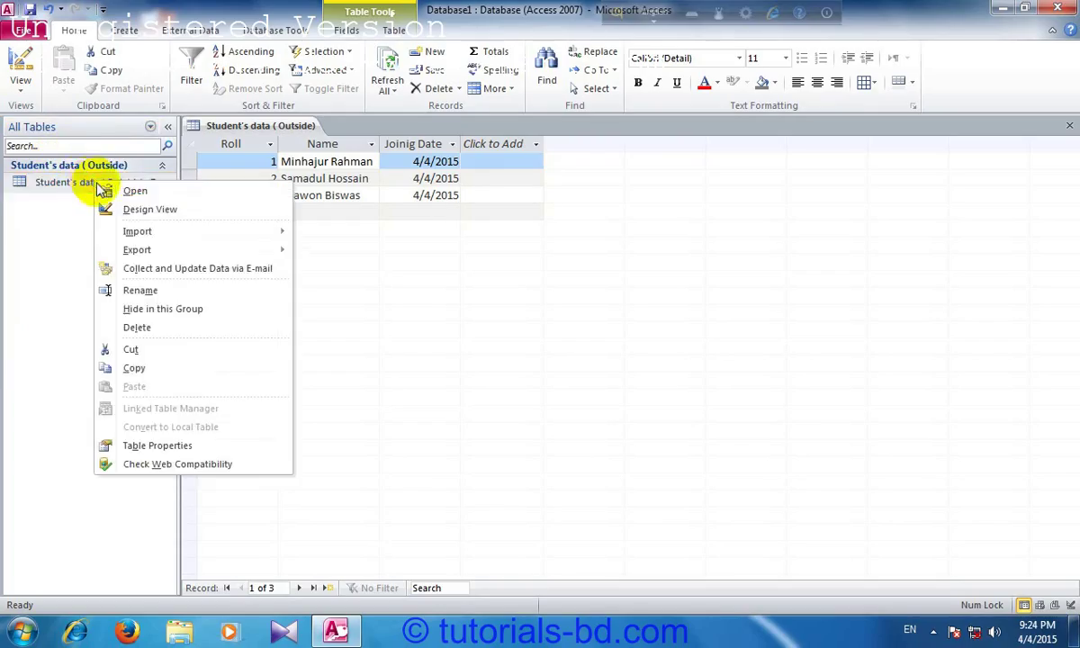